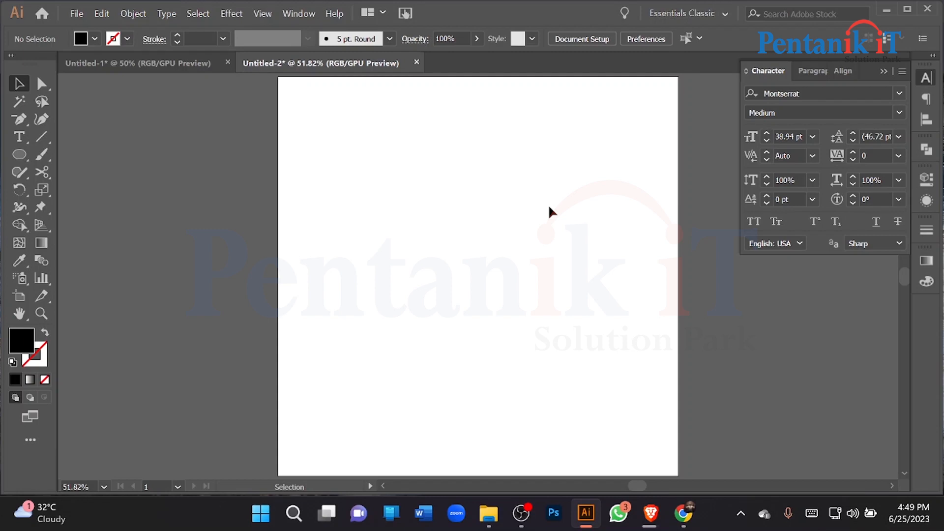
alt+scroll(300, 206, down, 1)
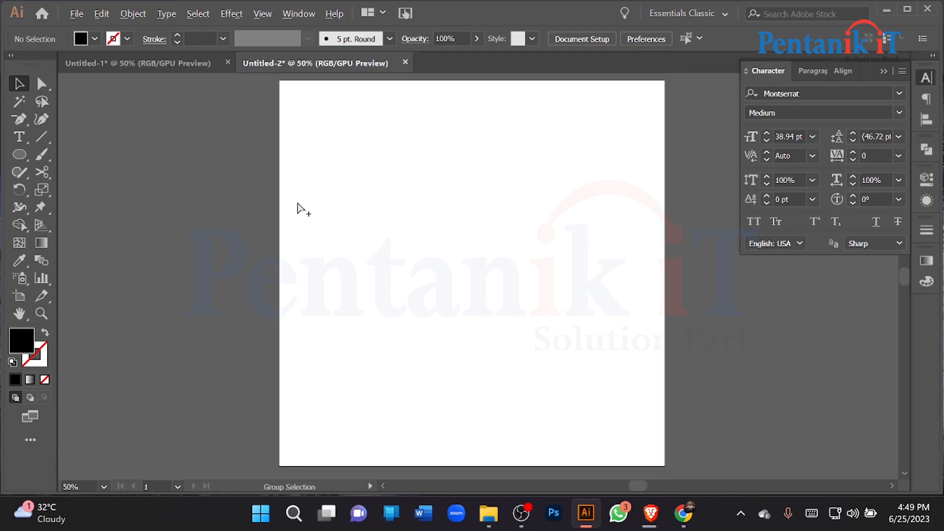
alt+scroll(464, 202, up, 1)
alt+scroll(364, 216, down, 1)
click(19, 137)
click(20, 84)
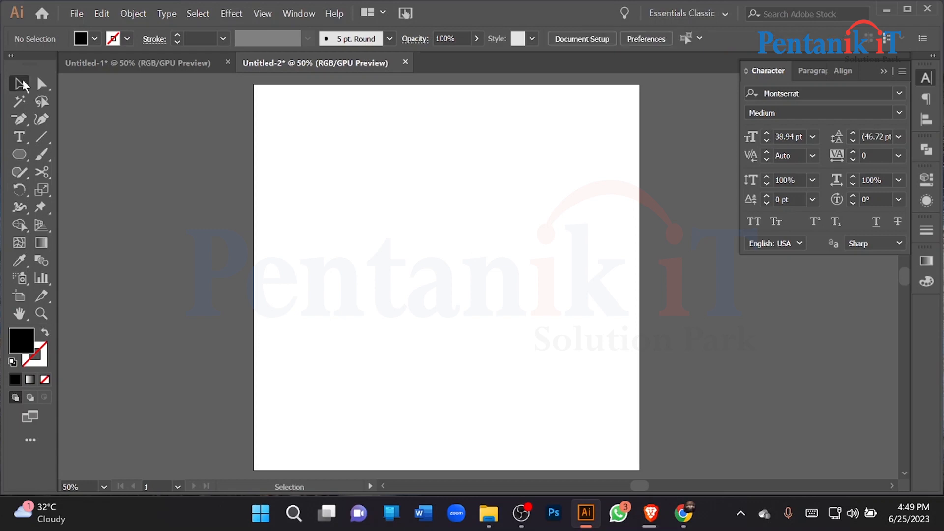
Switch to the Brave browser, search Google for "shopify name generator" and open Shopify's FREE Business Name Generator page.
click(658, 520)
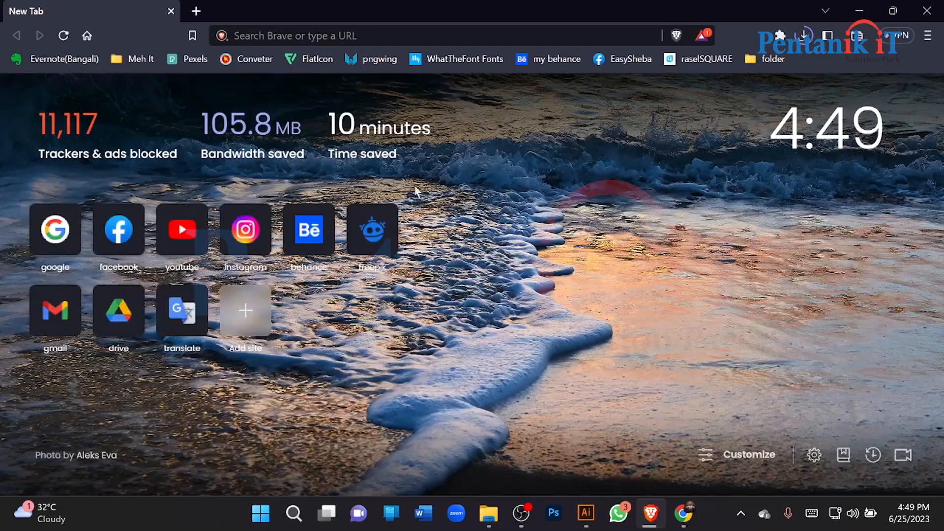
click(69, 216)
text(sho)
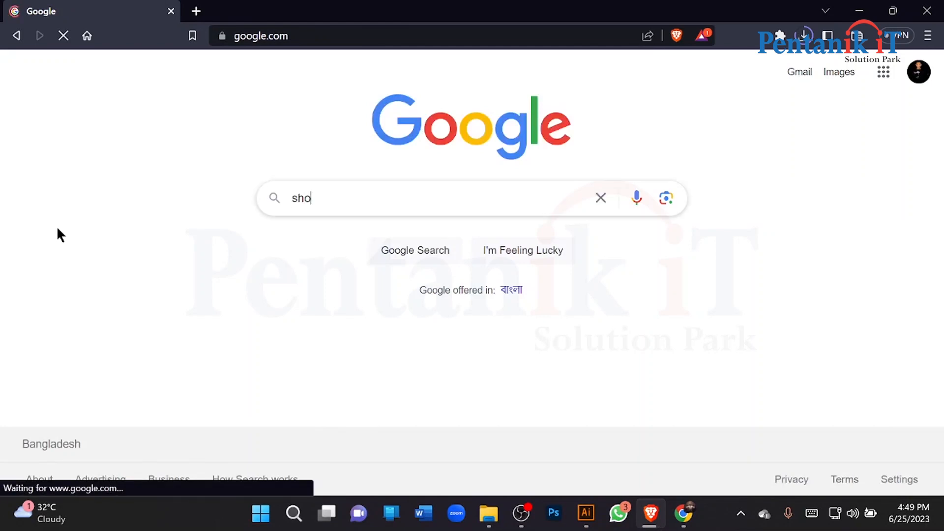
key(Down)
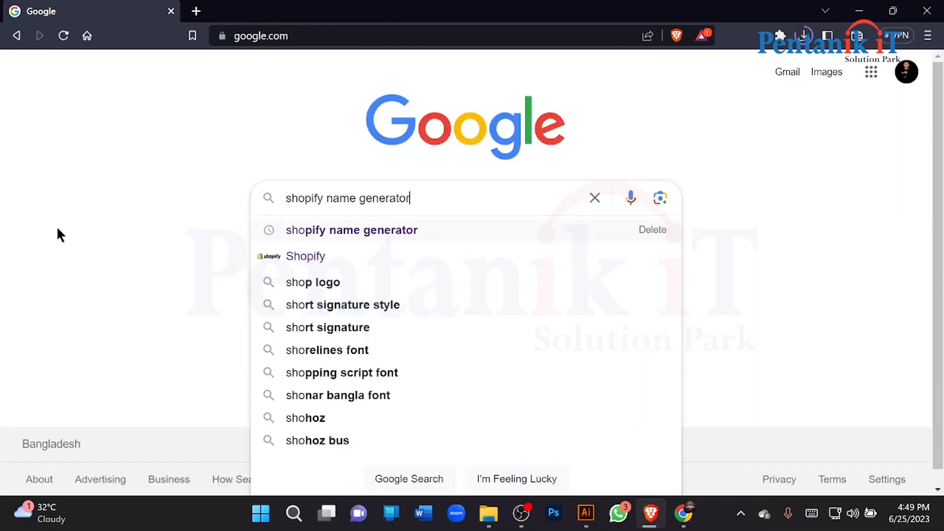
key(Return)
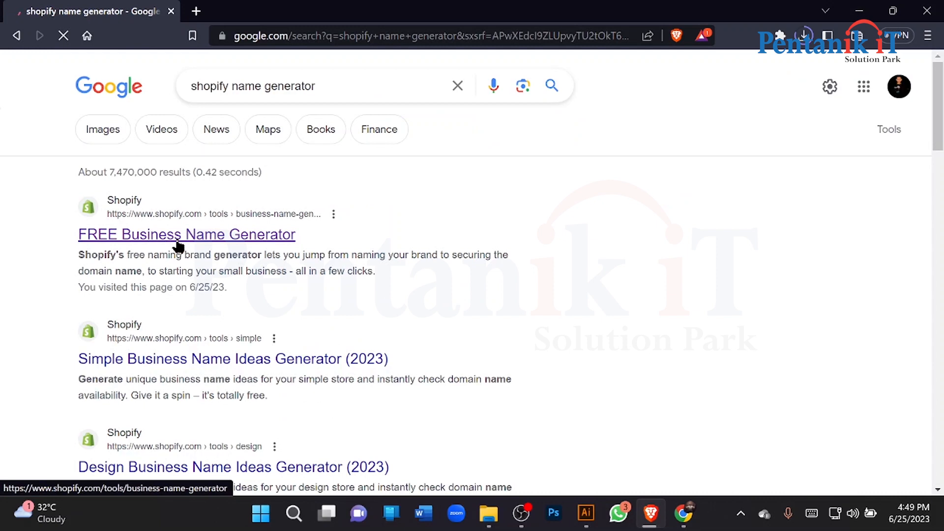
click(176, 237)
Generate business names for the query "photography" and look through the suggested names.
scroll(339, 302, down, 4)
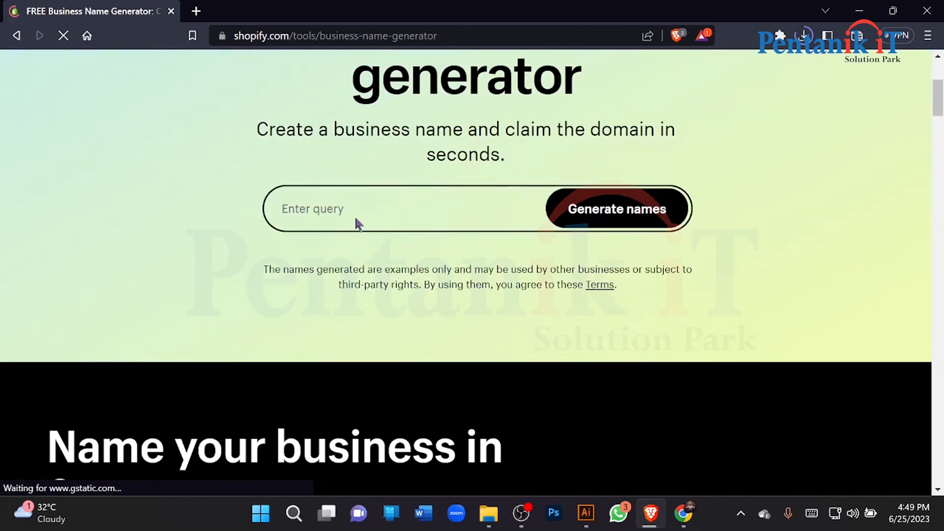
click(356, 194)
text(photography)
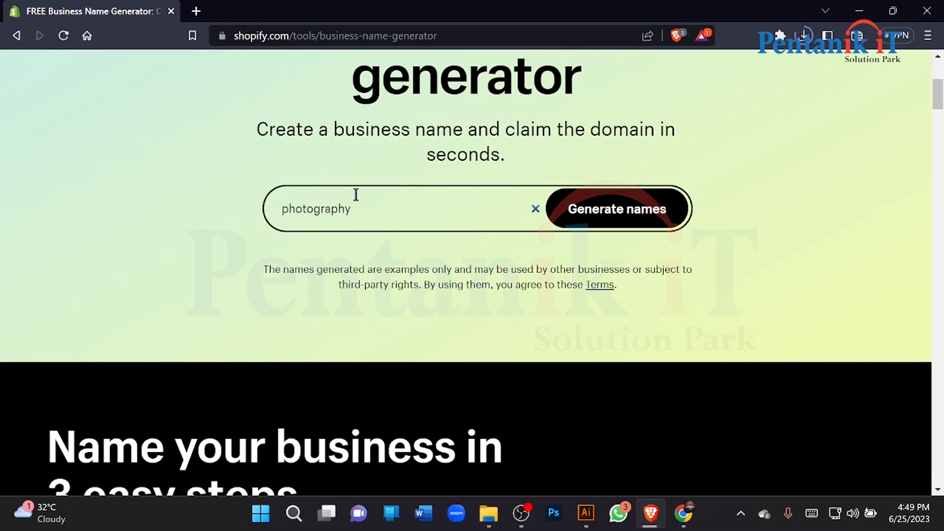
click(601, 214)
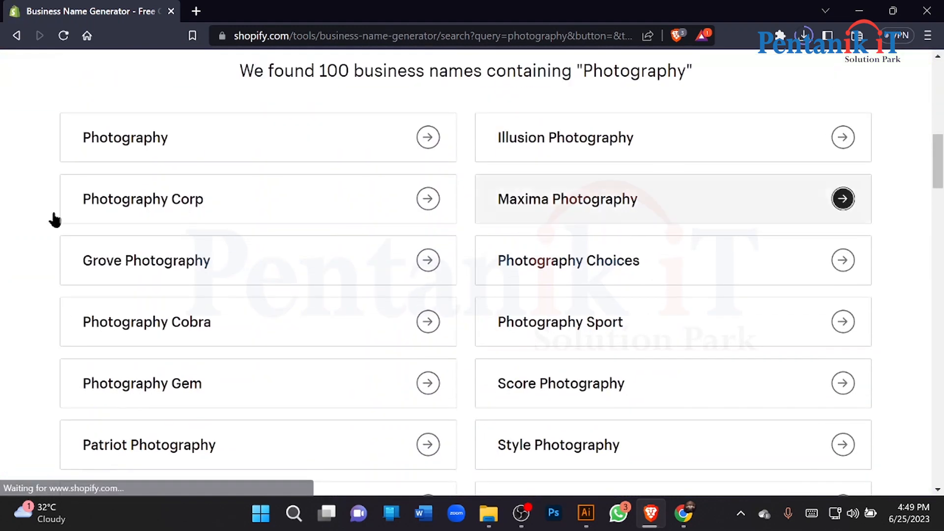
scroll(2, 219, down, 4)
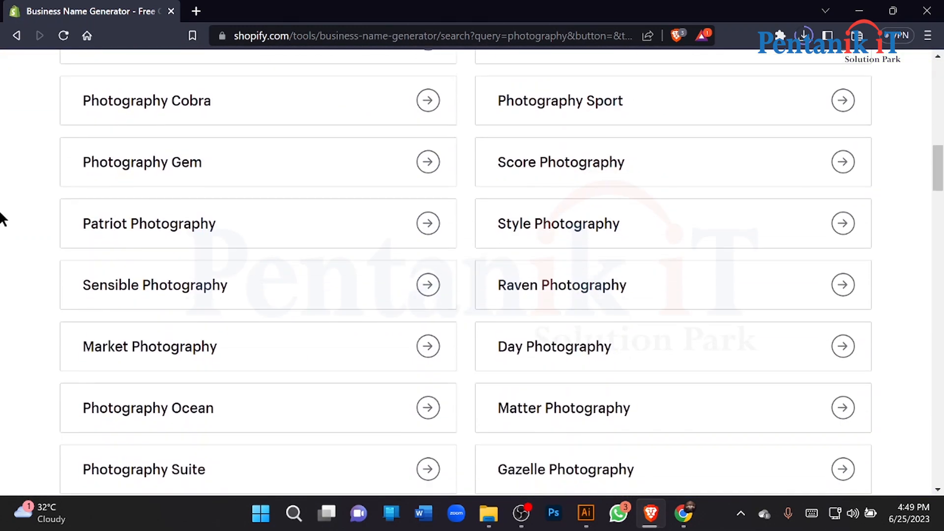
scroll(2, 218, down, 5)
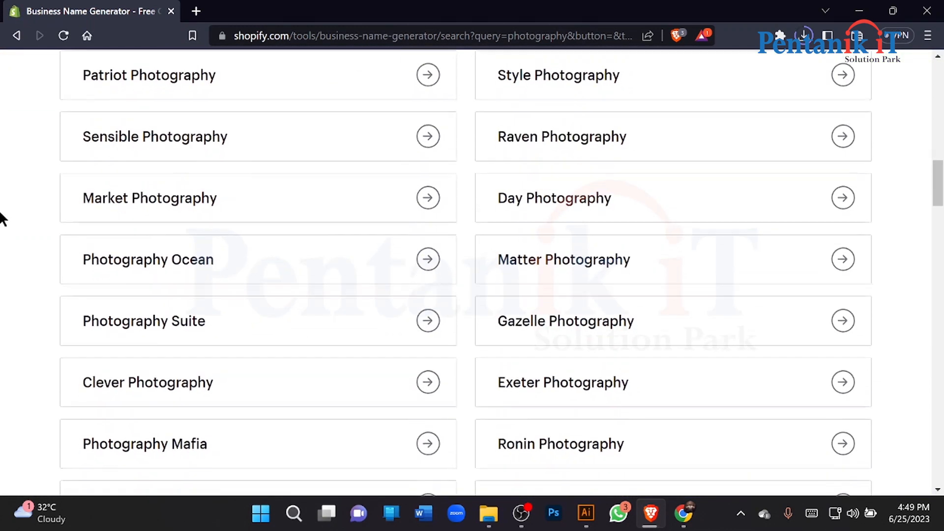
scroll(2, 219, up, 5)
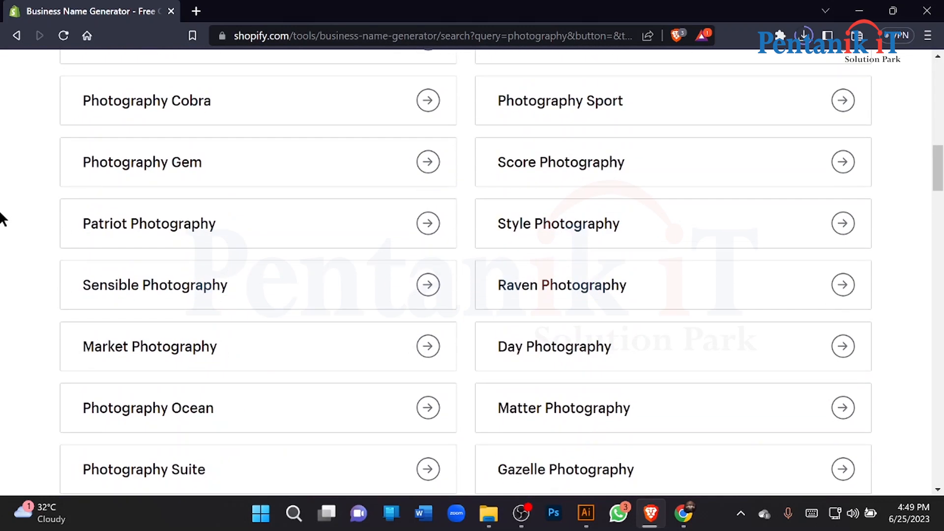
scroll(2, 219, up, 4)
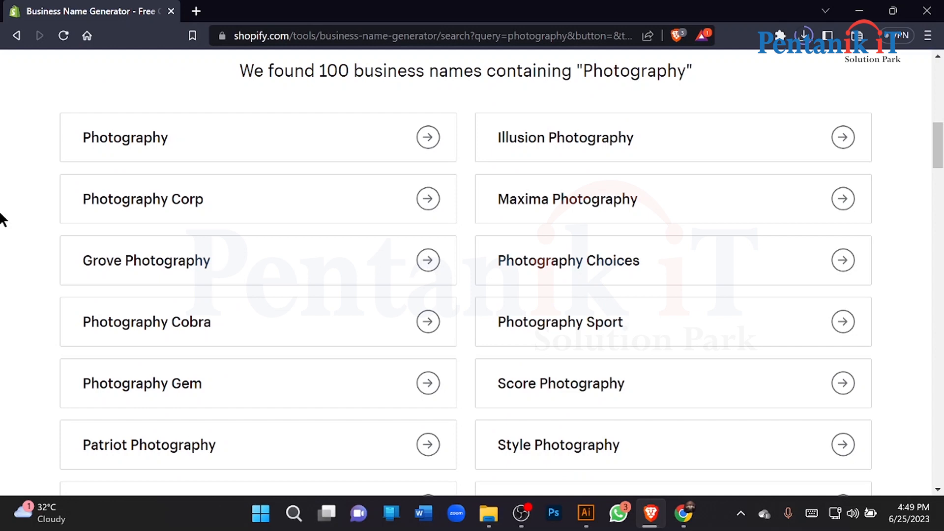
scroll(2, 219, down, 3)
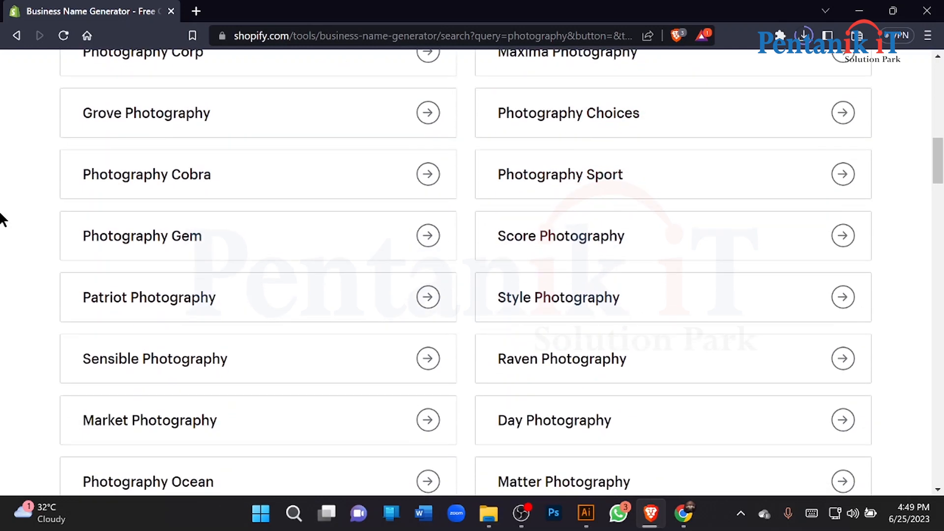
Generate a fresh set of names with the same Photography query and review the new suggestions.
scroll(2, 216, up, 7)
click(431, 100)
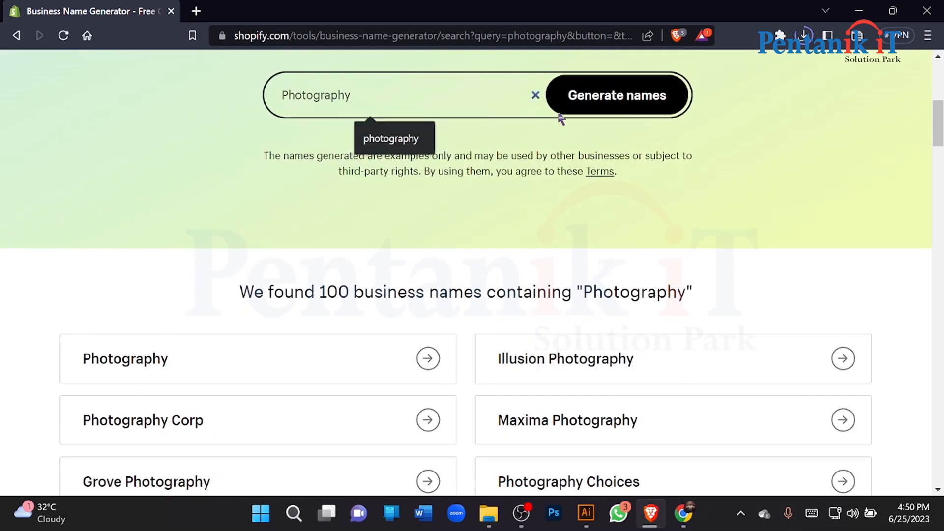
click(609, 98)
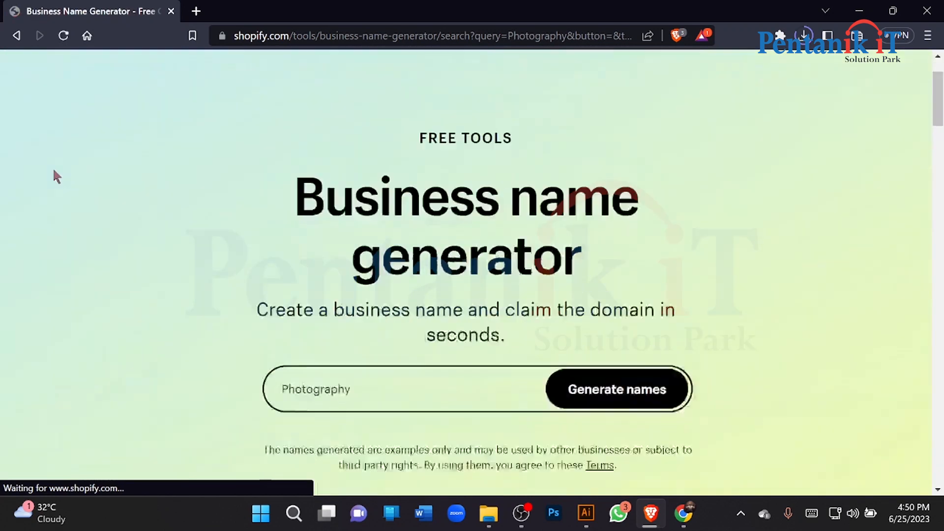
scroll(200, 264, down, 3)
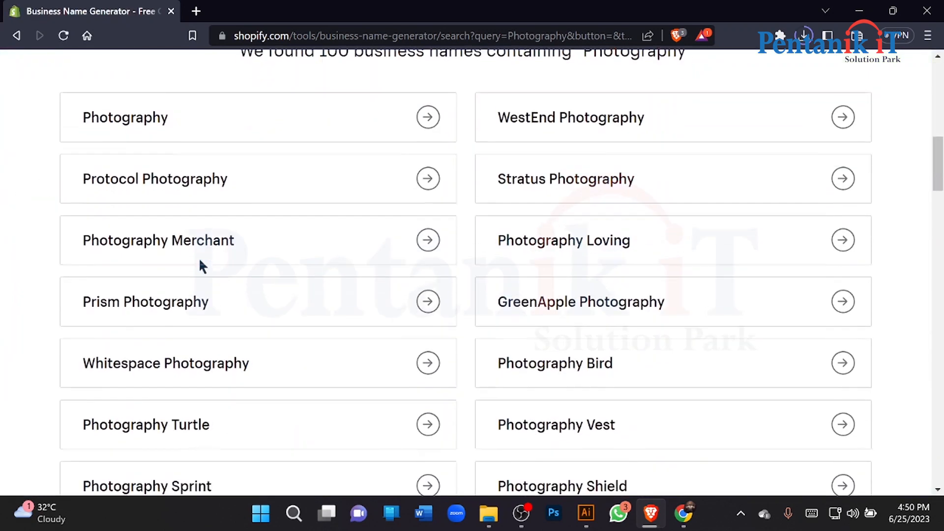
scroll(206, 375, down, 2)
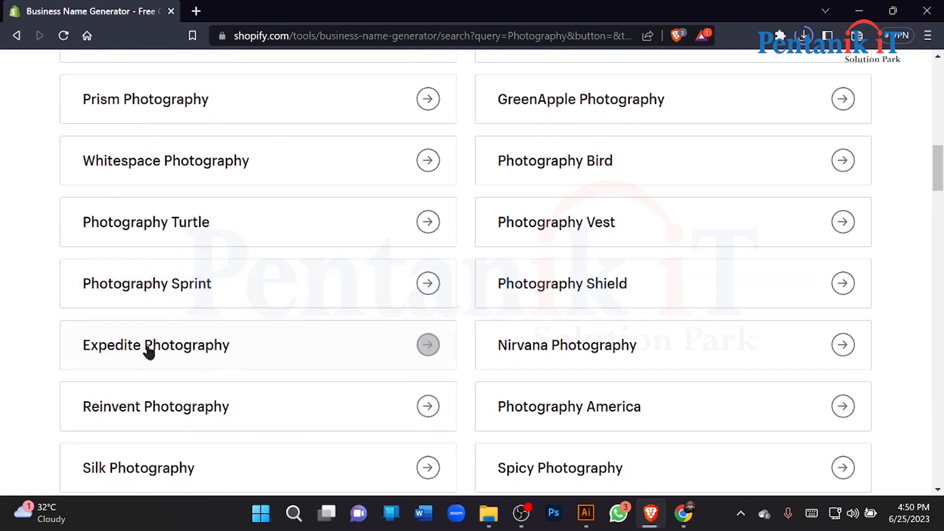
scroll(190, 359, down, 3)
scroll(767, 274, up, 4)
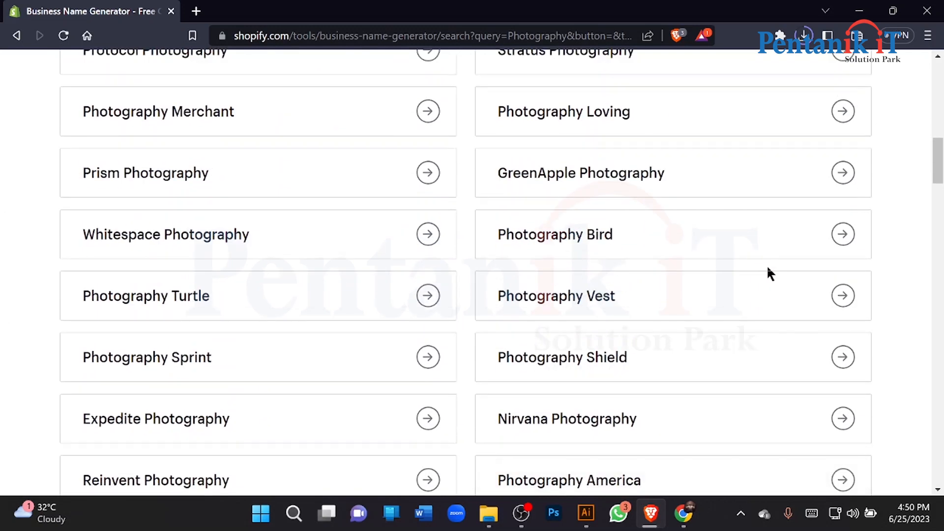
scroll(748, 263, up, 3)
scroll(735, 263, down, 1)
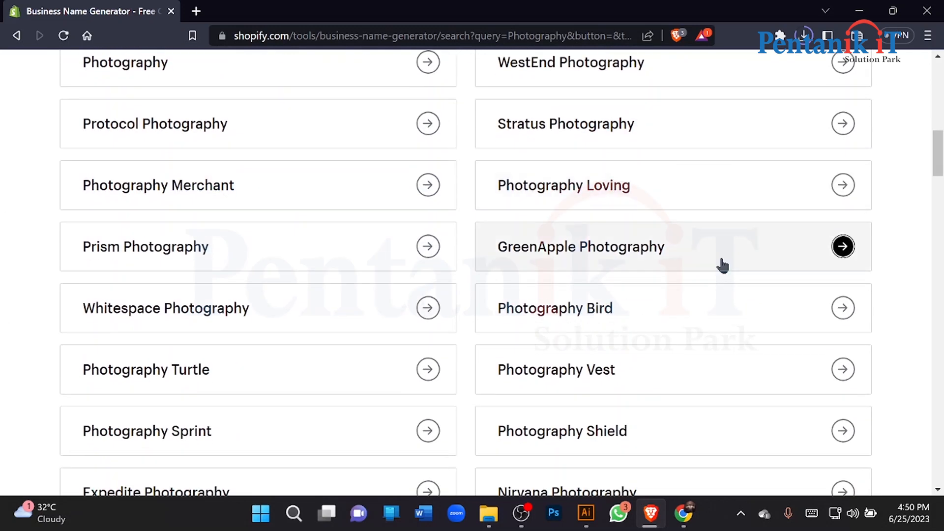
scroll(719, 265, up, 1)
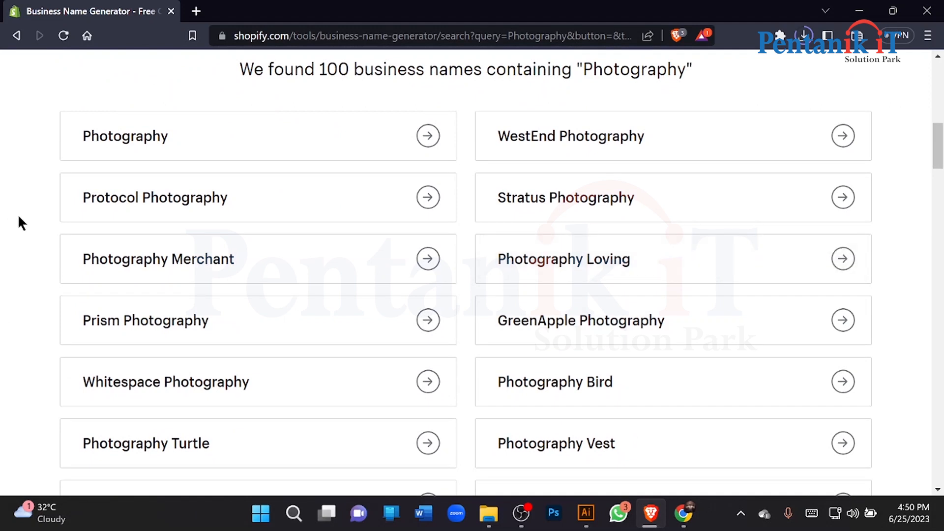
Switch to Illustrator, add the point text "Photogrphy Moon" to the artboard and move it near the middle.
click(586, 513)
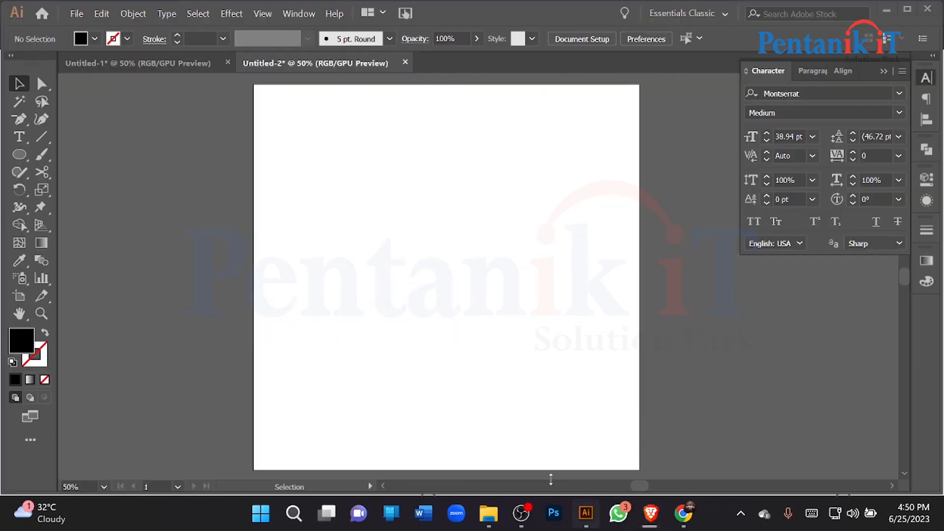
key(t)
click(364, 256)
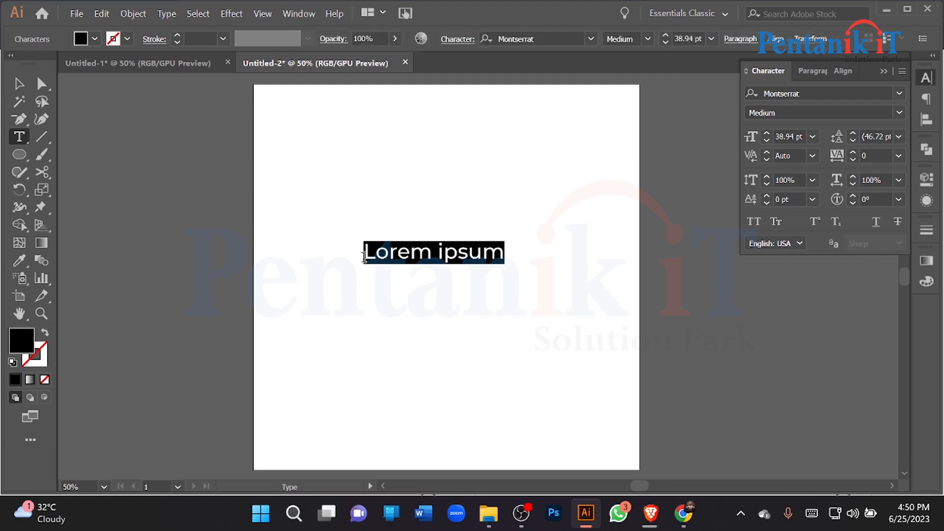
text(Photo)
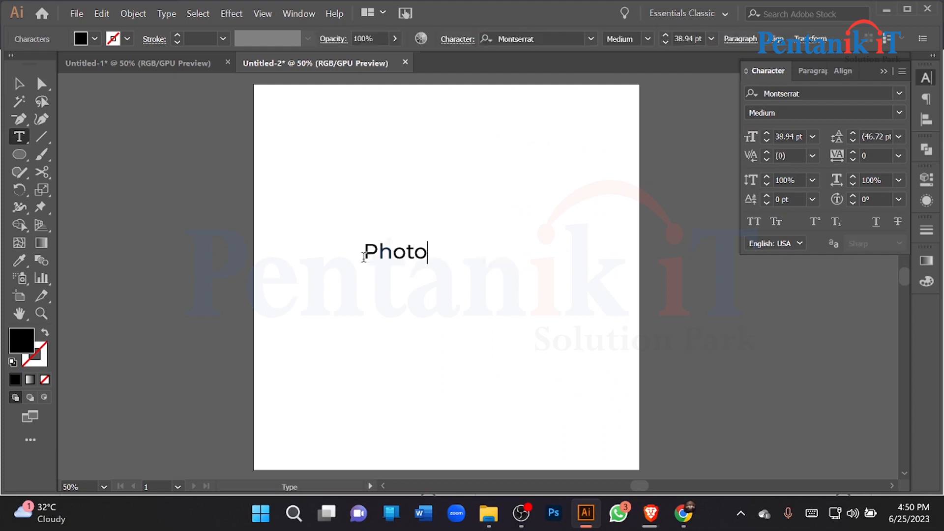
text(grphy Moon)
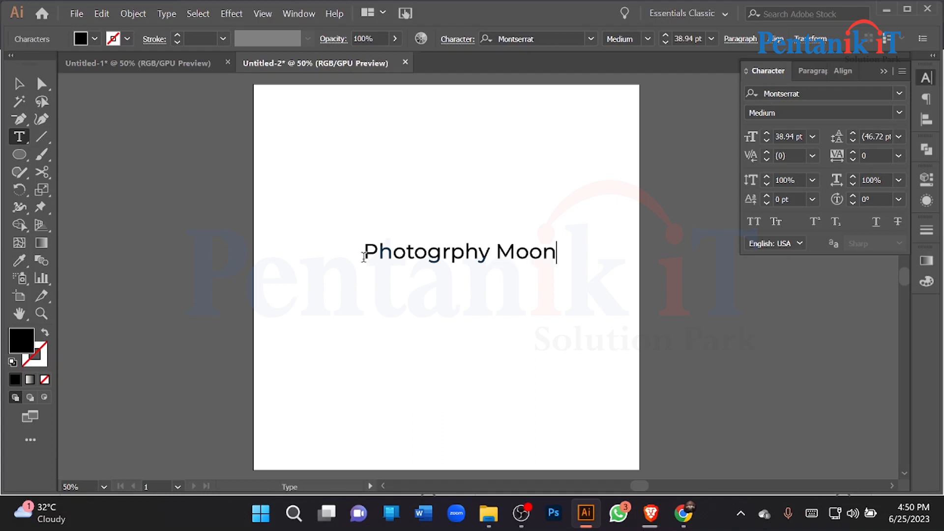
click(19, 84)
click(427, 236)
drag(461, 254, 430, 261)
Correct the spelling of the text's first word so that it reads "Photography Moon".
scroll(416, 256, up, 2)
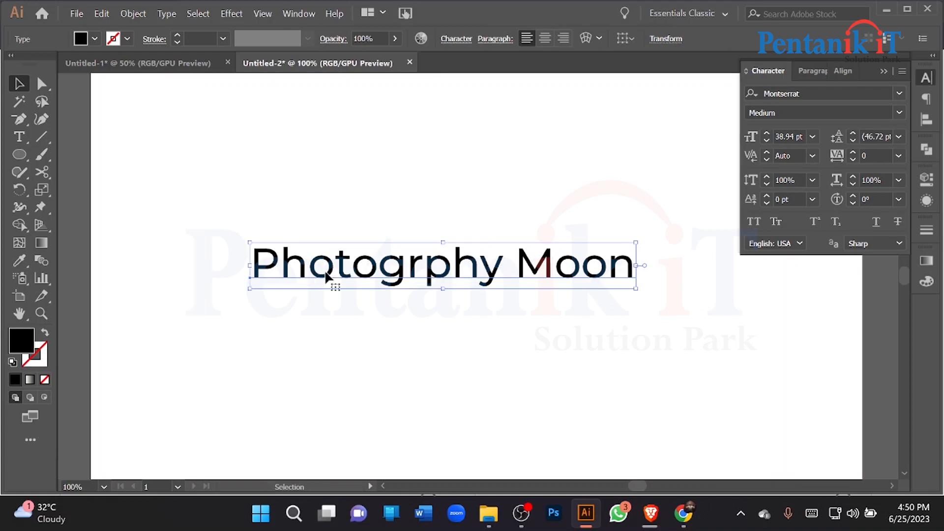
double_click(425, 265)
text(a)
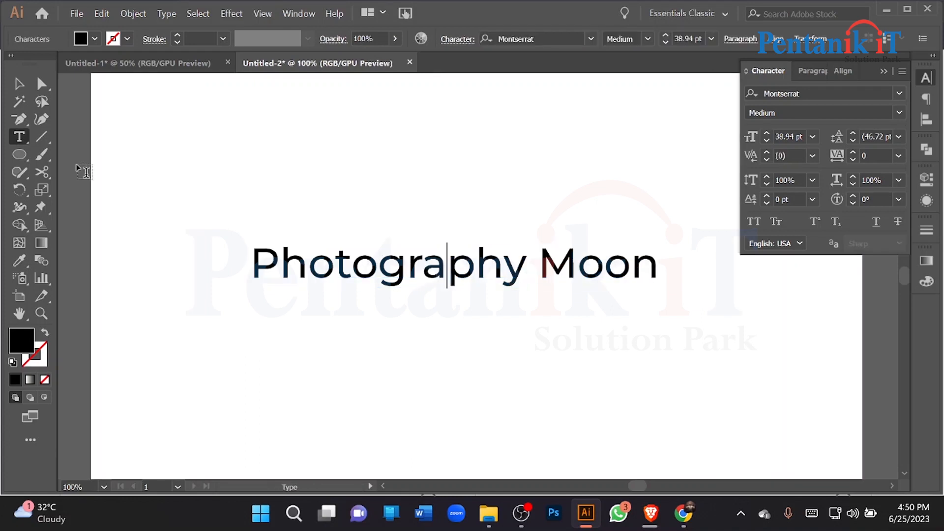
click(19, 84)
click(356, 177)
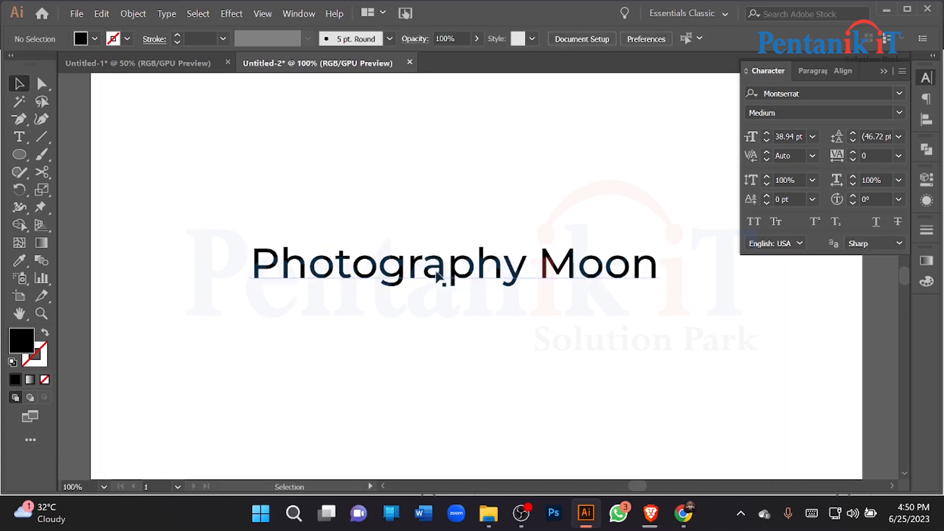
Nudge the Photography Moon text slightly, preview several script fonts on it and apply Brittany Signature.
drag(439, 278, 417, 267)
scroll(249, 274, down, 1)
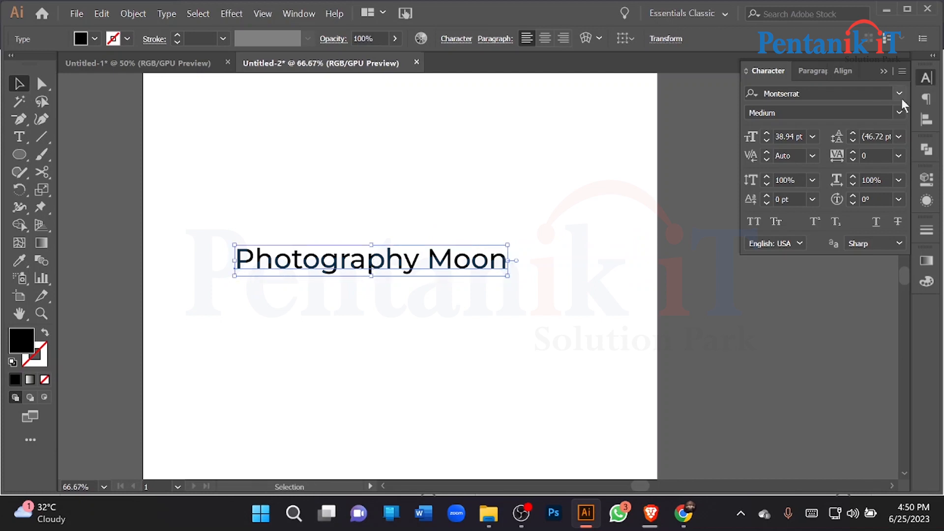
click(900, 94)
key(Down)
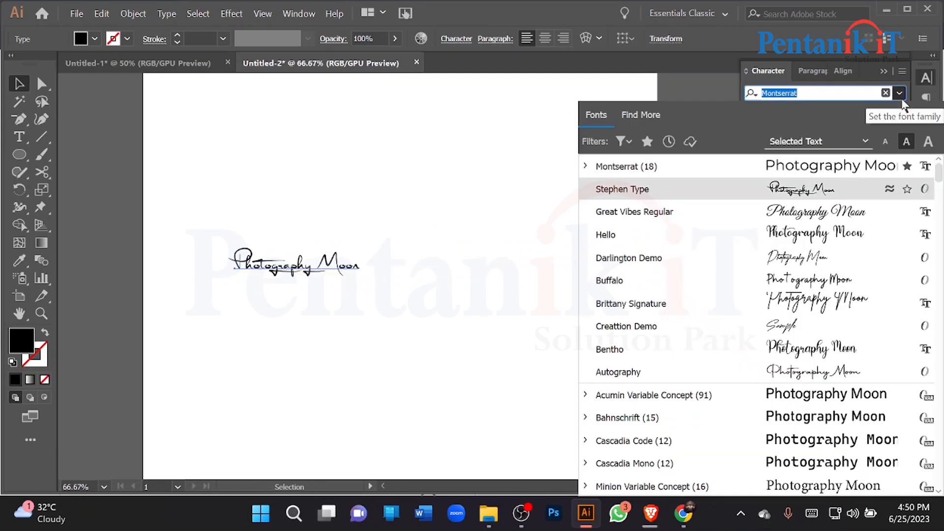
key(Down)
key(Down)
key(Down)
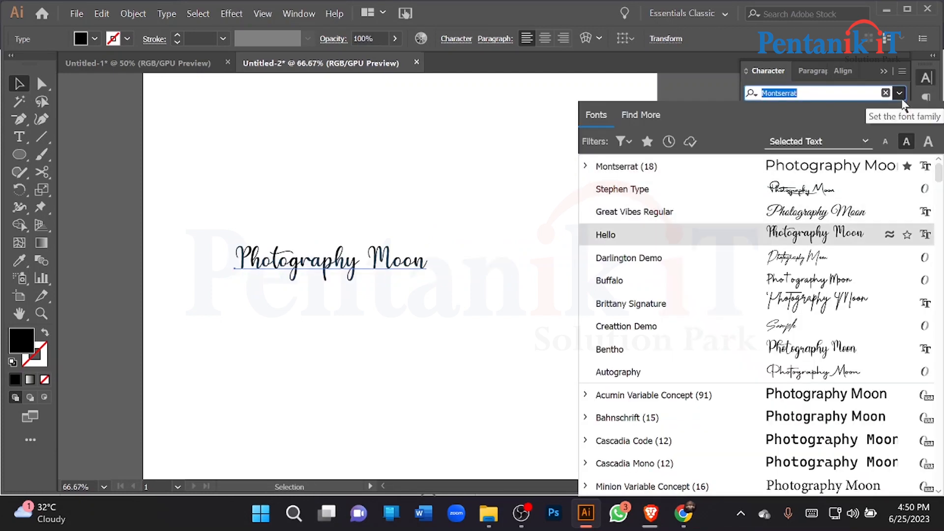
key(Down)
key(Down)
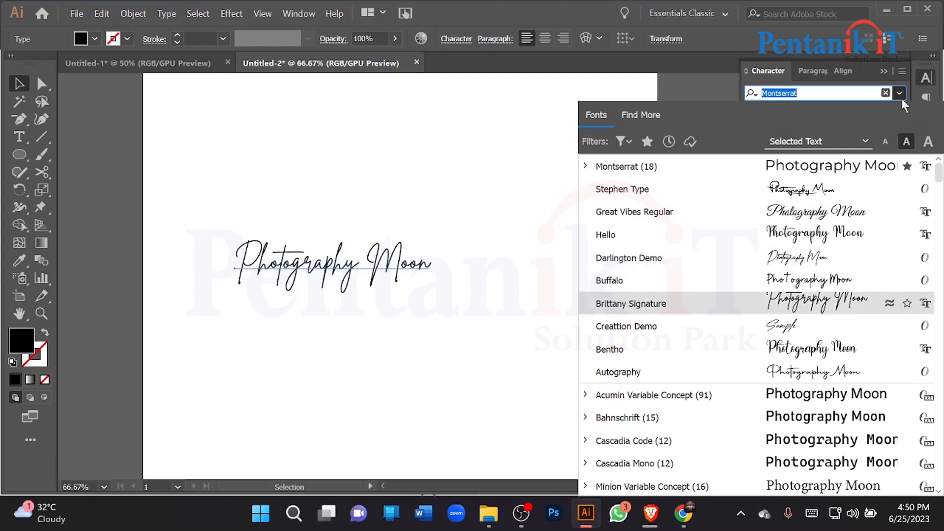
key(Down)
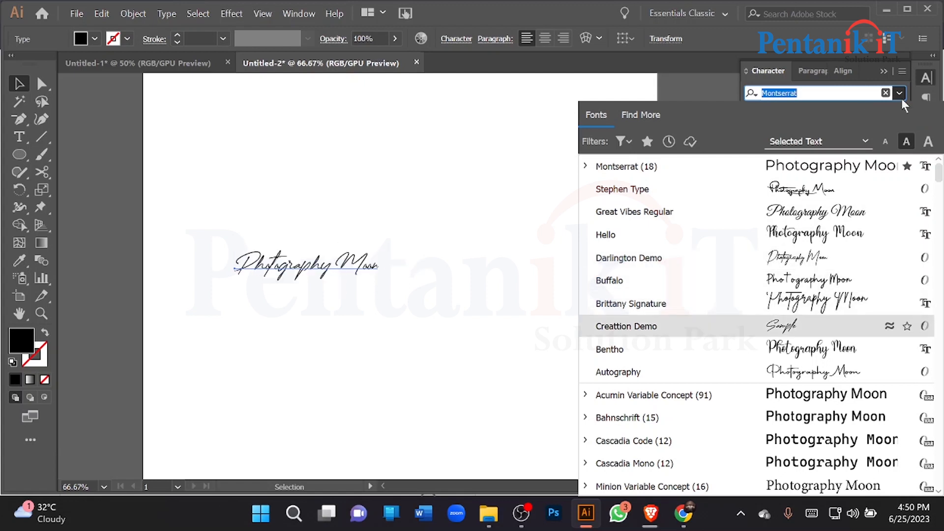
key(Up)
key(Return)
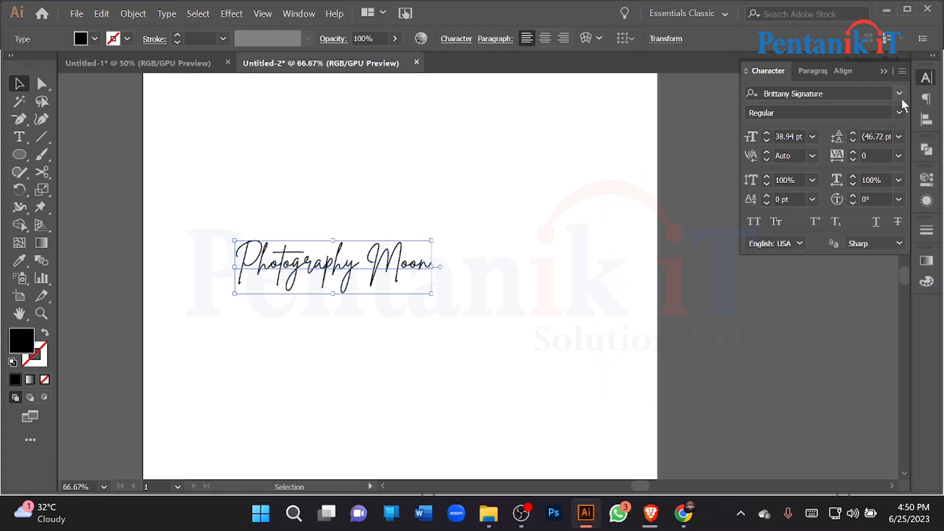
Enlarge the Photography Moon text proportionally to about half the artboard's width and deselect it.
drag(436, 274, 522, 275)
click(599, 272)
scroll(585, 289, down, 1)
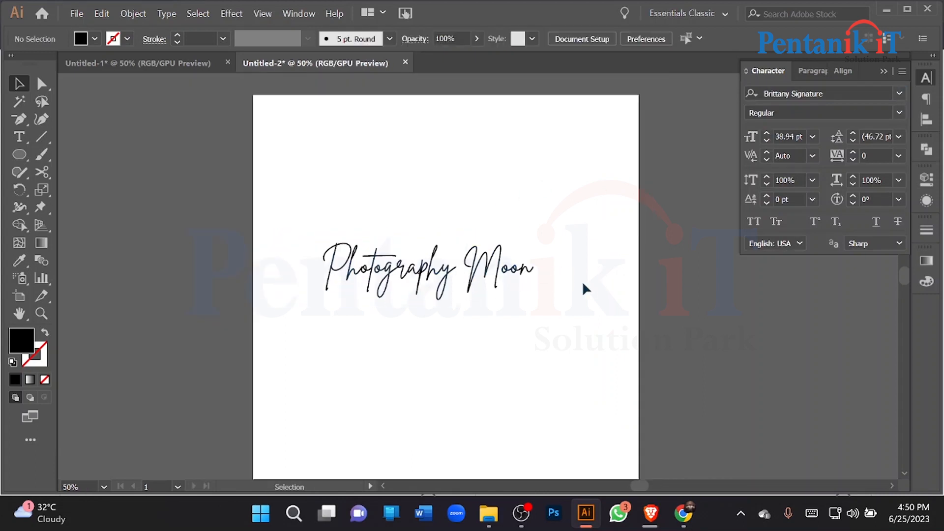
Nudge the Photography Moon text slightly up and to the right, leaving it deselected.
scroll(455, 273, up, 1)
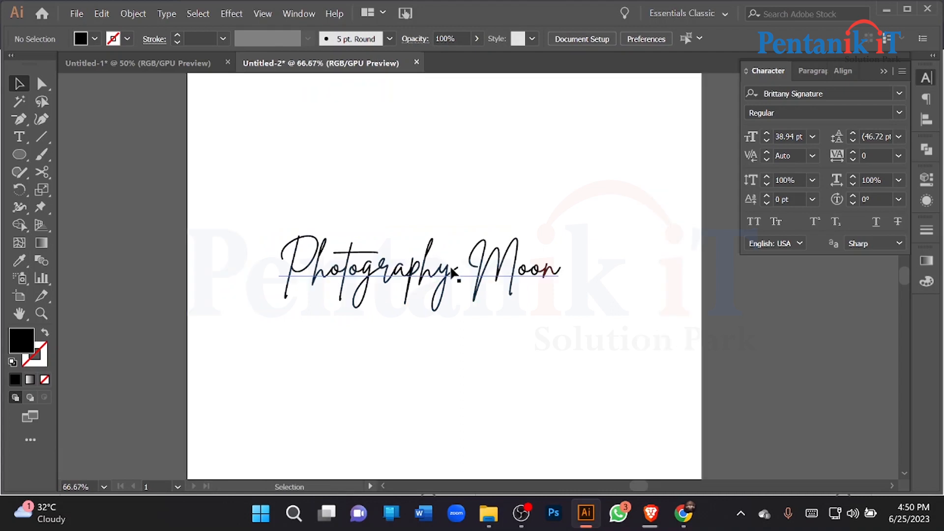
drag(452, 271, 460, 266)
click(479, 347)
click(467, 281)
click(343, 350)
Switch to the Brave browser, open Freepik in a new tab and search for "camera logo".
mouse_move(650, 513)
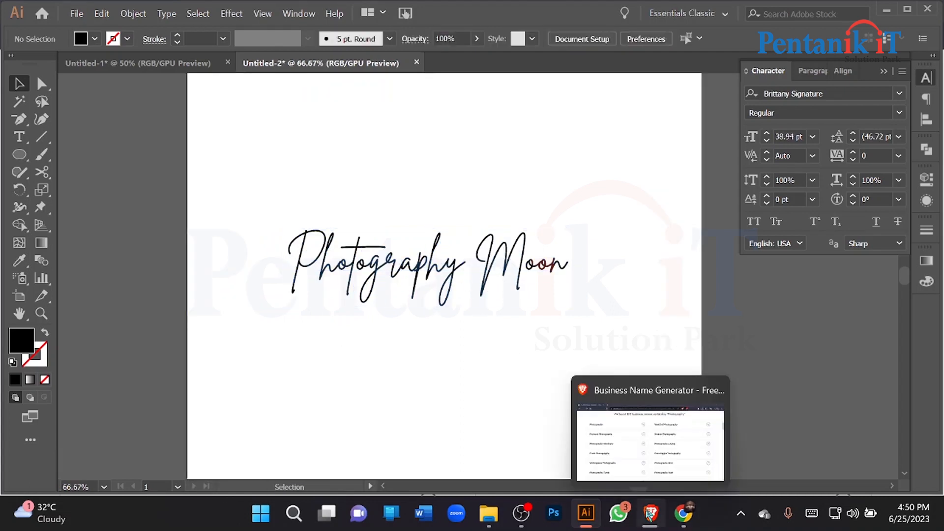
click(585, 477)
click(194, 11)
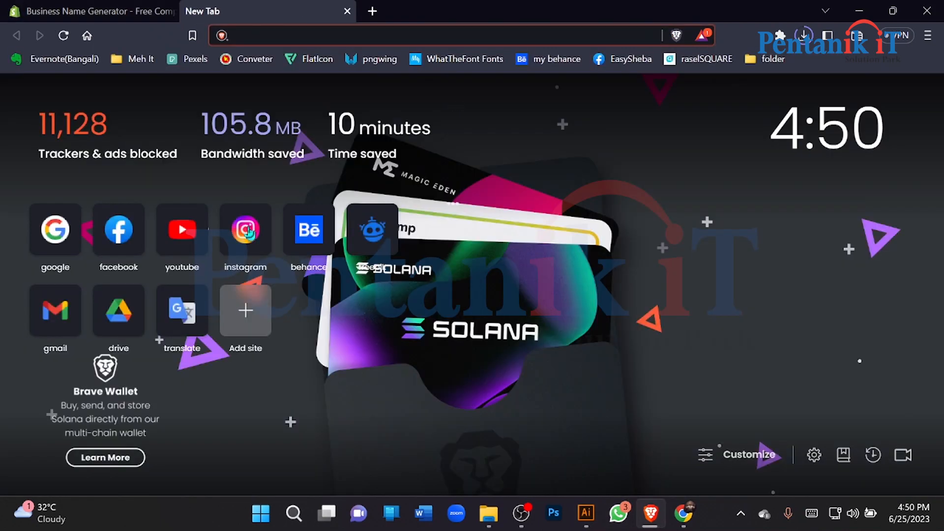
click(395, 240)
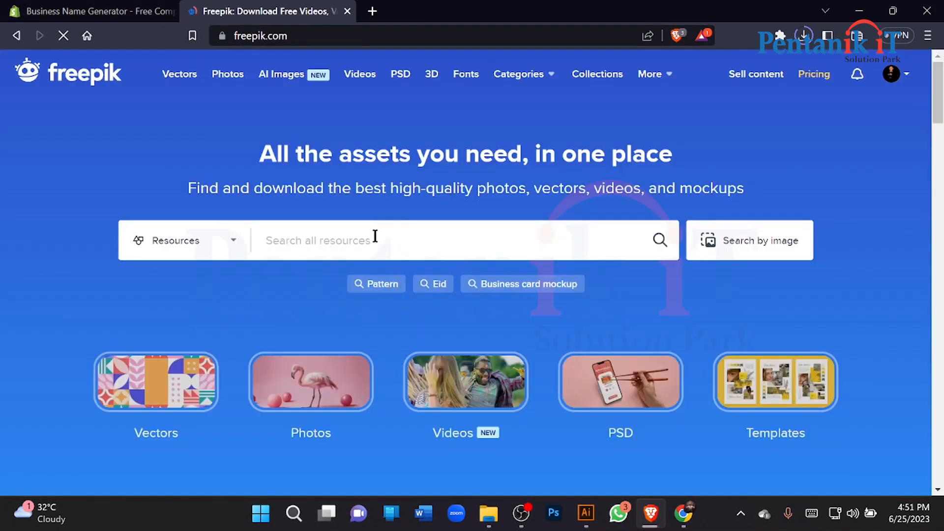
click(375, 236)
text(c)
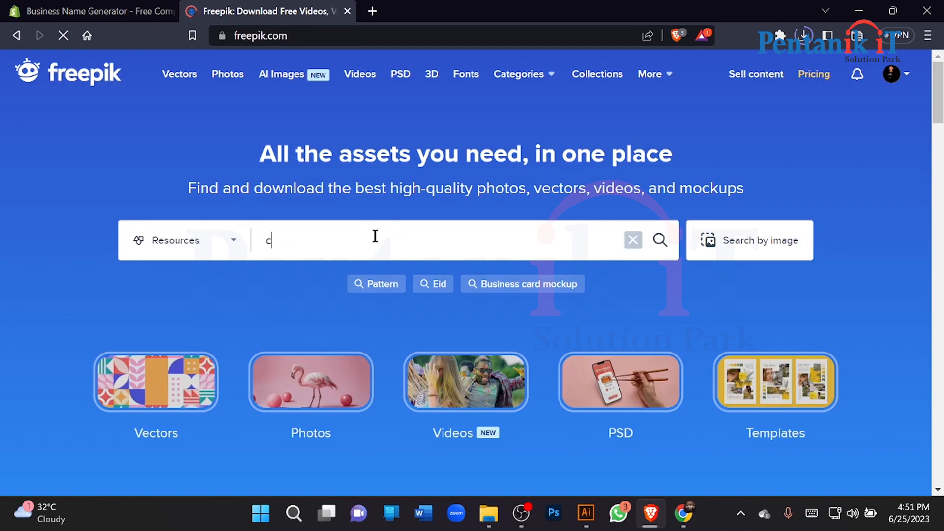
text(amera logo)
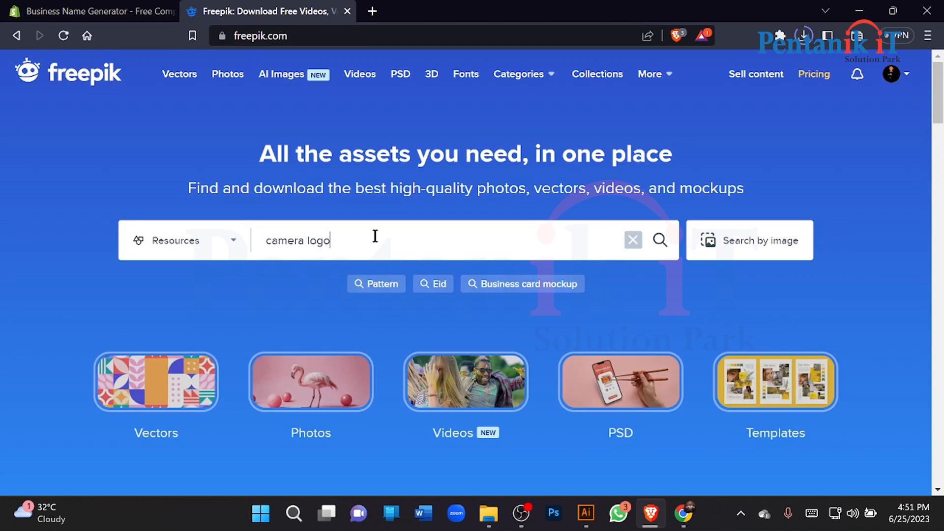
key(Return)
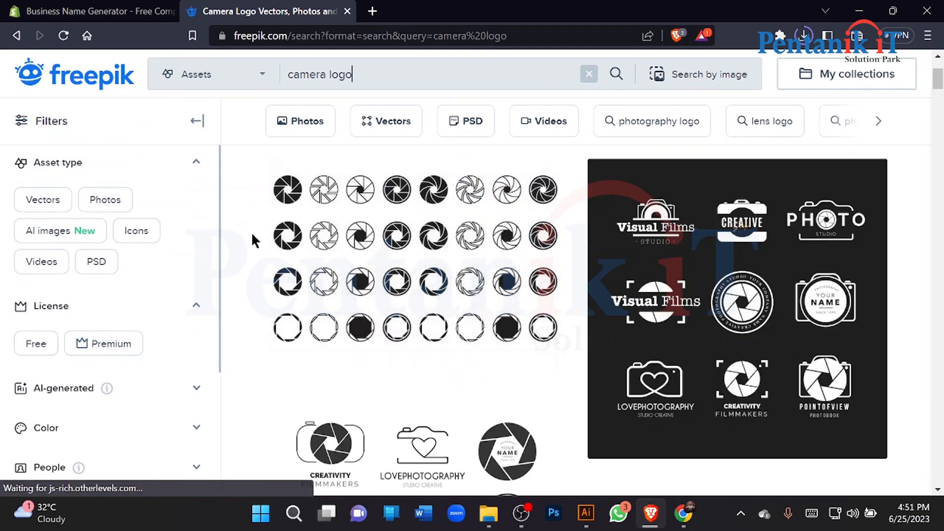
Look through the camera logo results for a simple black outline camera icon.
scroll(254, 240, down, 2)
scroll(252, 235, down, 6)
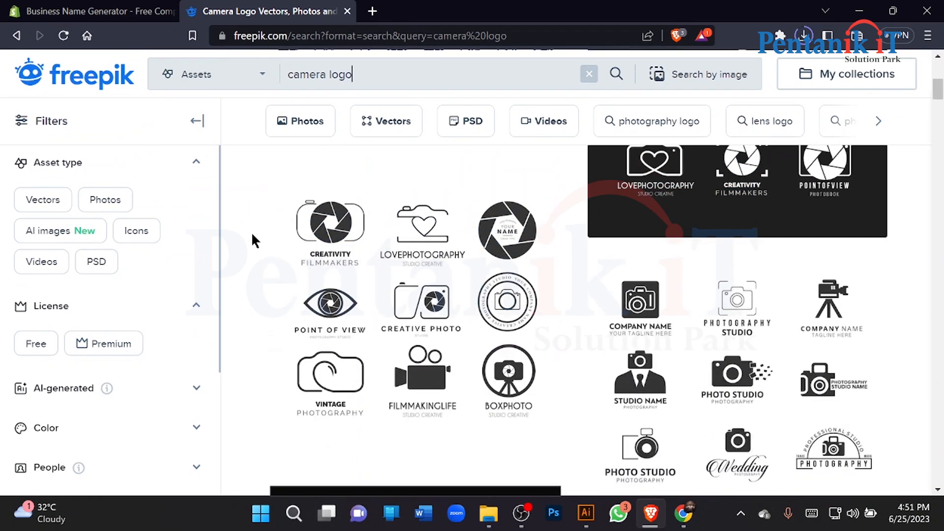
scroll(251, 235, down, 4)
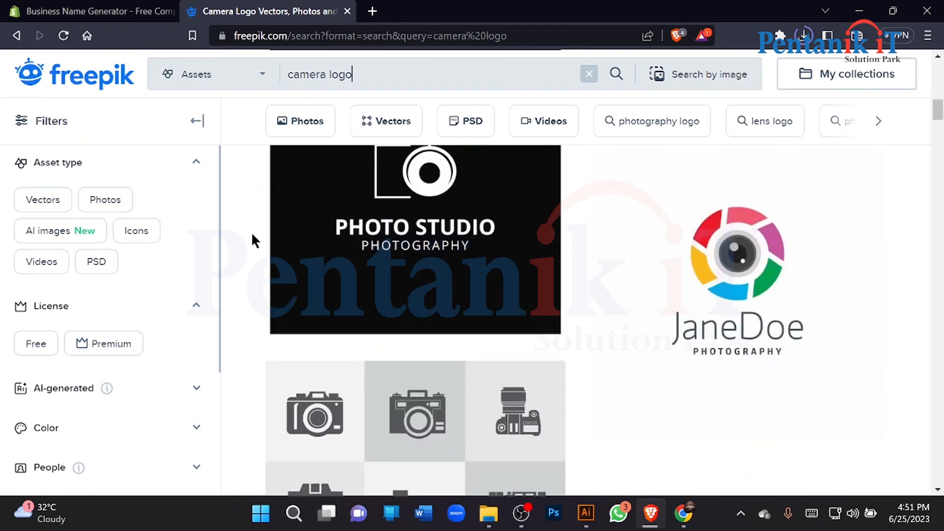
scroll(251, 237, down, 4)
scroll(251, 237, down, 12)
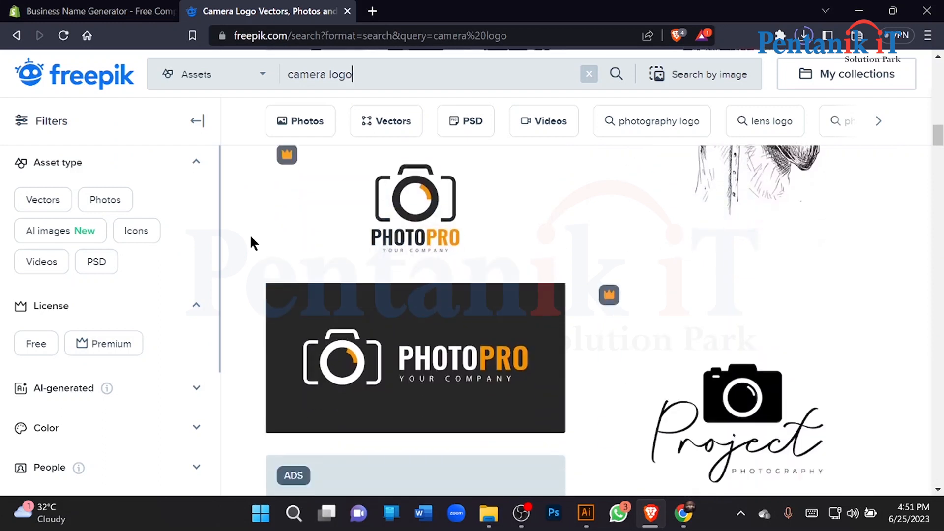
scroll(250, 234, down, 15)
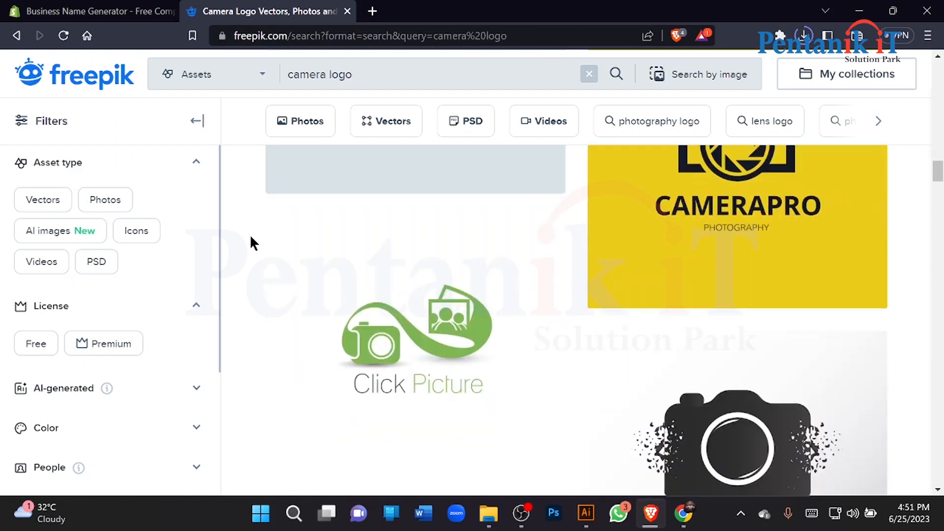
scroll(249, 233, down, 10)
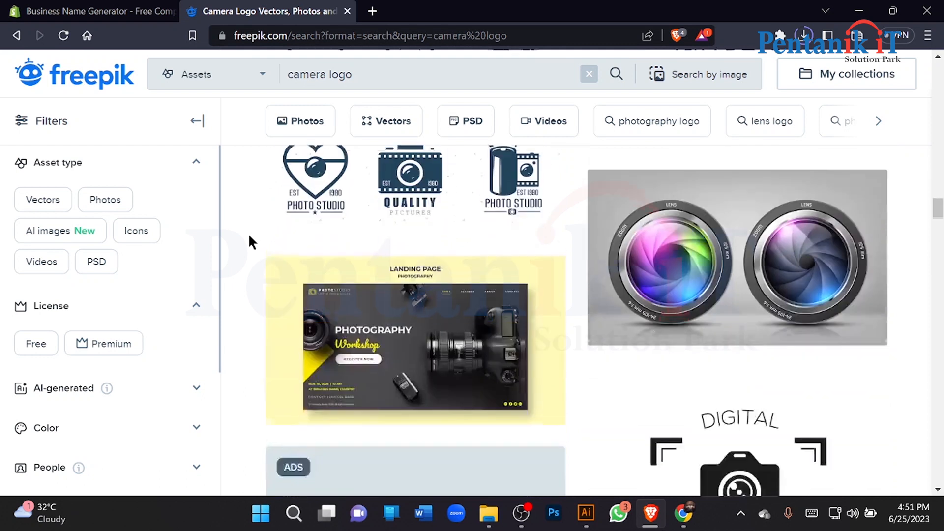
scroll(249, 233, up, 4)
scroll(249, 233, down, 6)
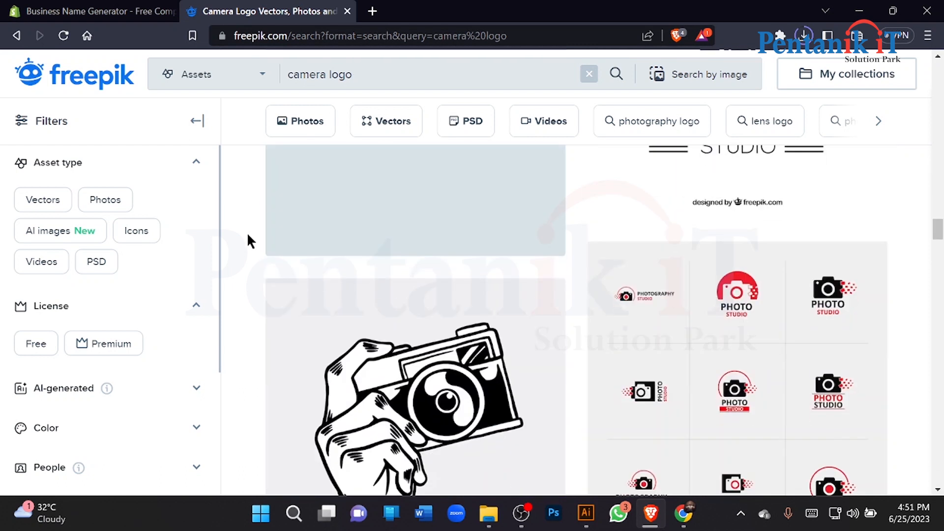
scroll(247, 232, down, 8)
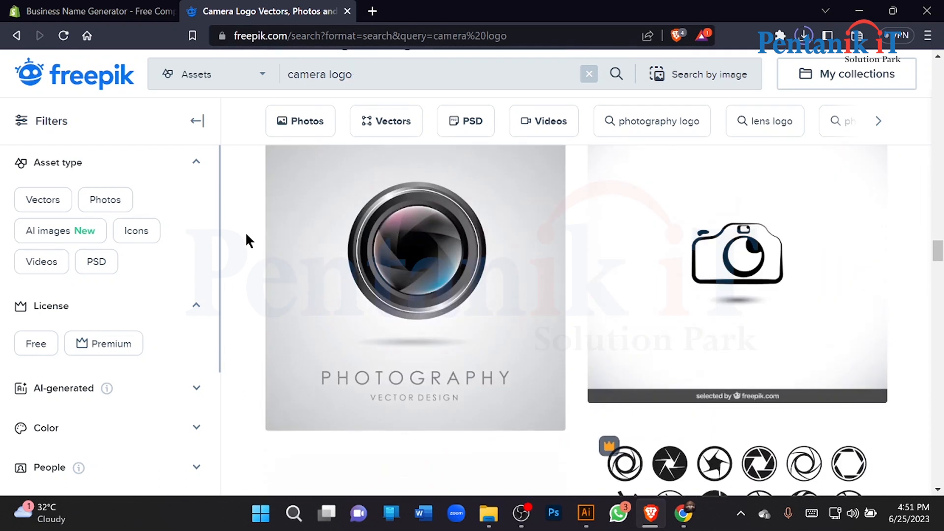
Open the free outline photo camera icon vector and save its free download with attribution.
click(607, 232)
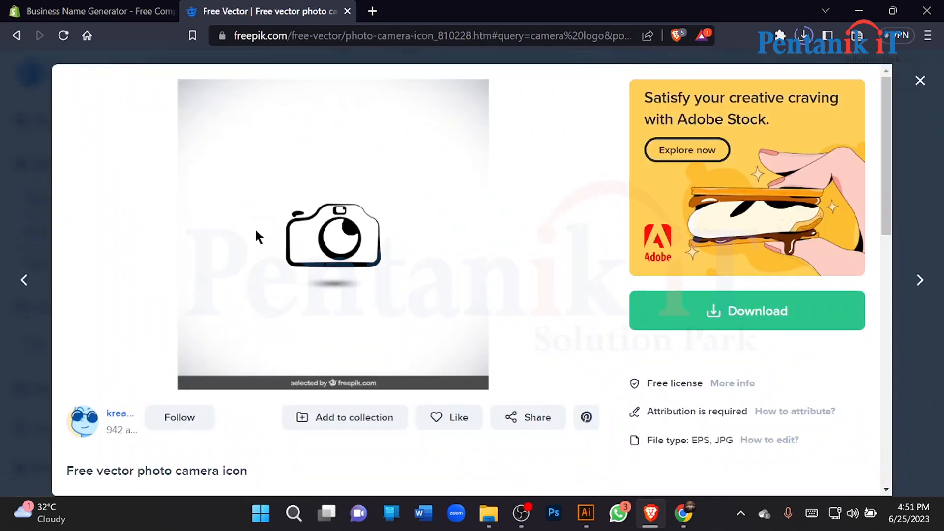
click(716, 307)
scroll(745, 261, down, 3)
click(765, 376)
scroll(738, 327, up, 3)
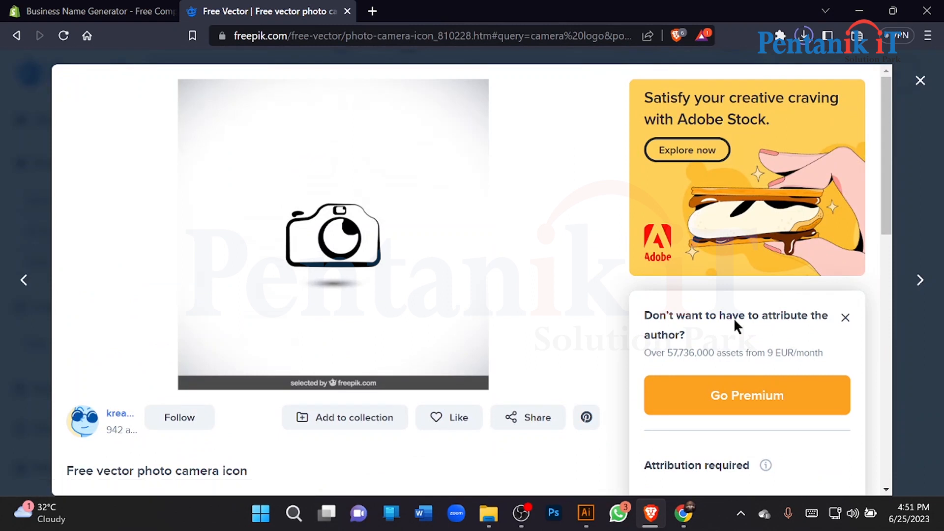
scroll(733, 324, down, 5)
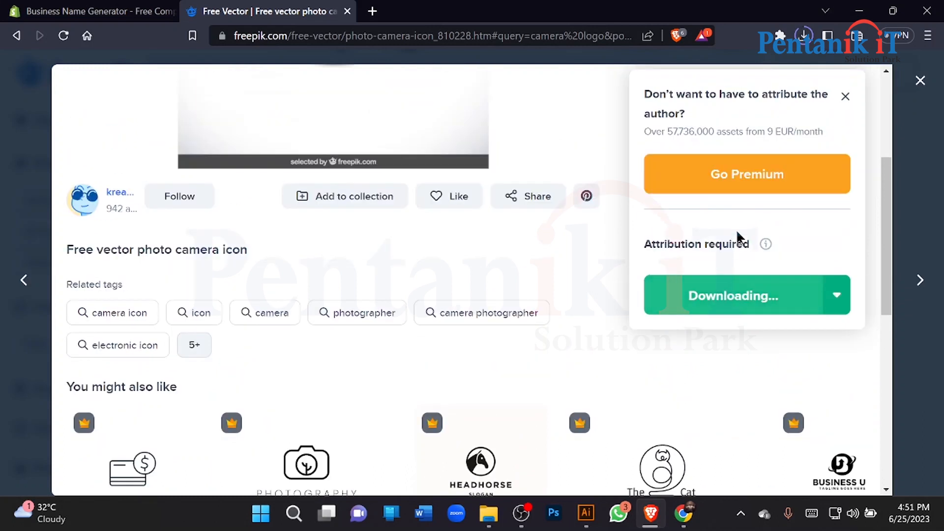
scroll(740, 239, up, 5)
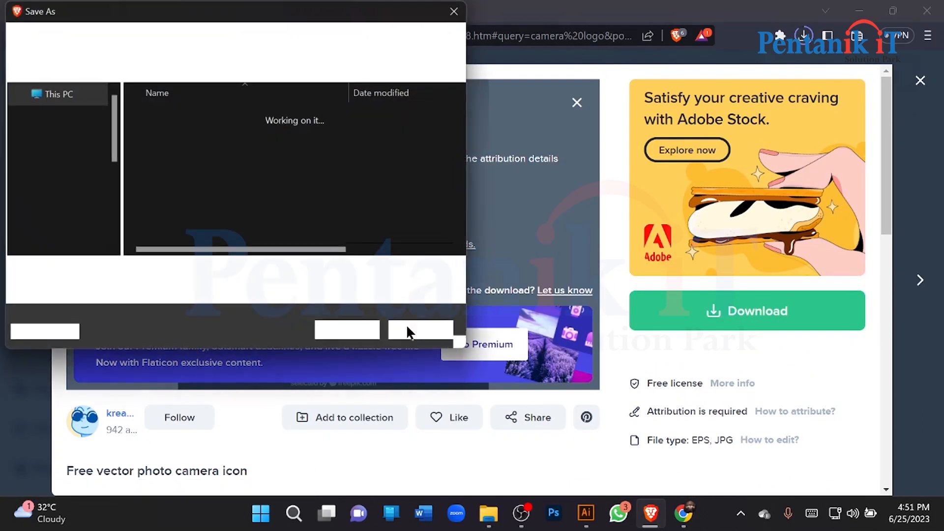
click(352, 330)
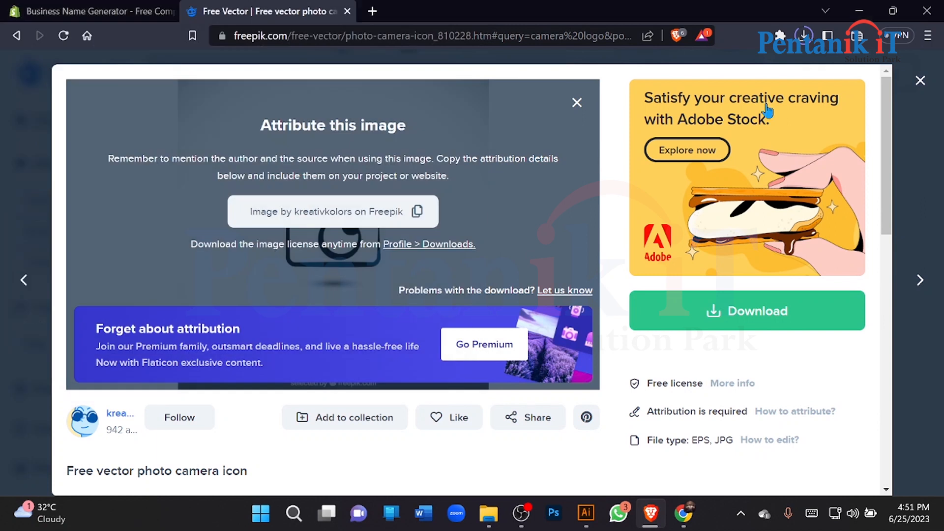
Open the downloaded photo-camera-icon.zip archive and open file.eps from it in Illustrator.
click(804, 36)
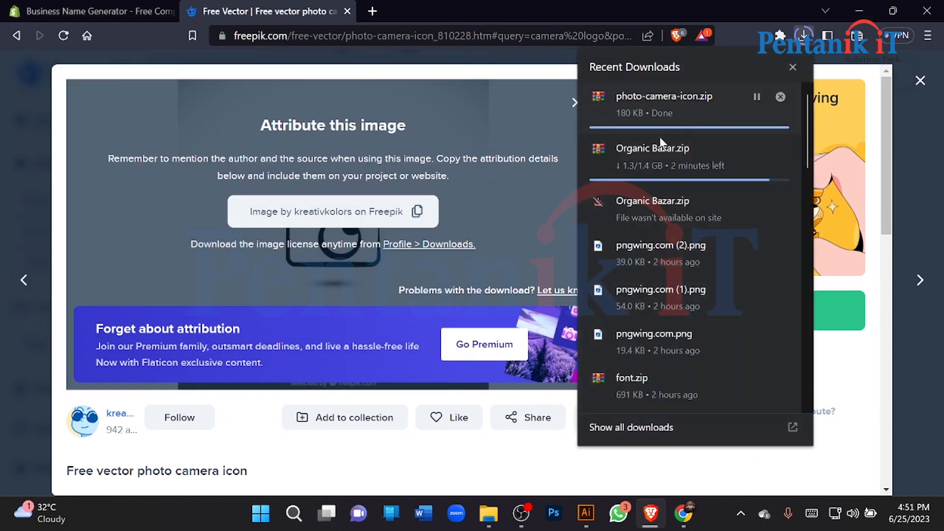
click(656, 99)
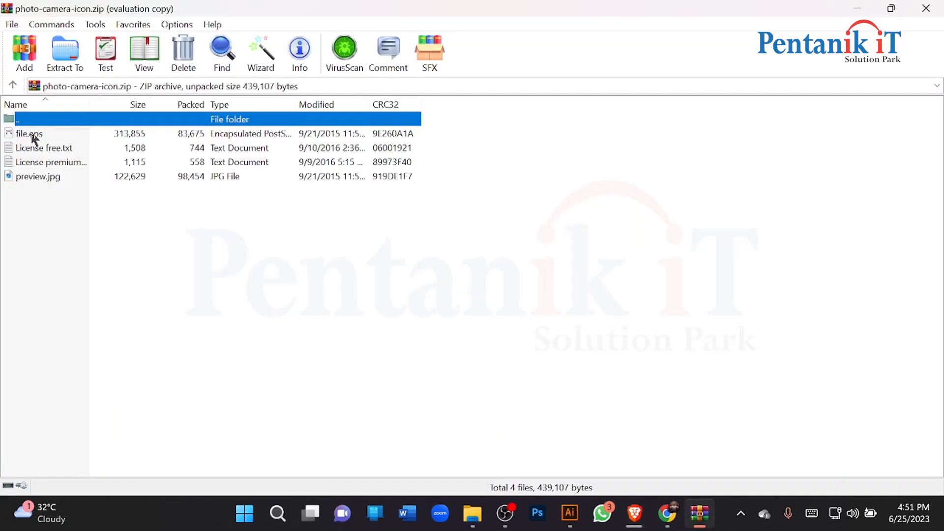
double_click(33, 135)
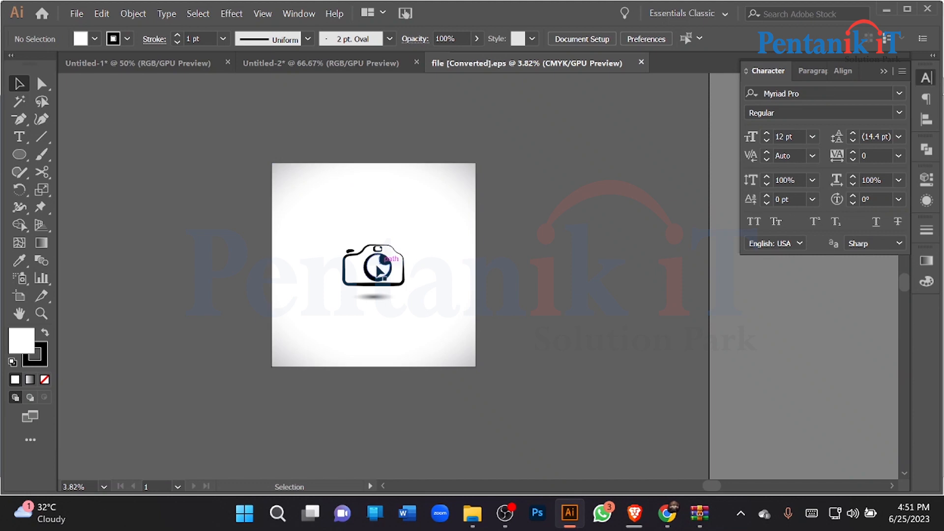
Move the camera artwork off the artboard to the left and ungroup it.
scroll(379, 266, up, 2)
drag(602, 268, 595, 311)
right_click(379, 239)
click(405, 368)
scroll(323, 232, up, 3)
drag(330, 176, 522, 198)
key(ctrl+z)
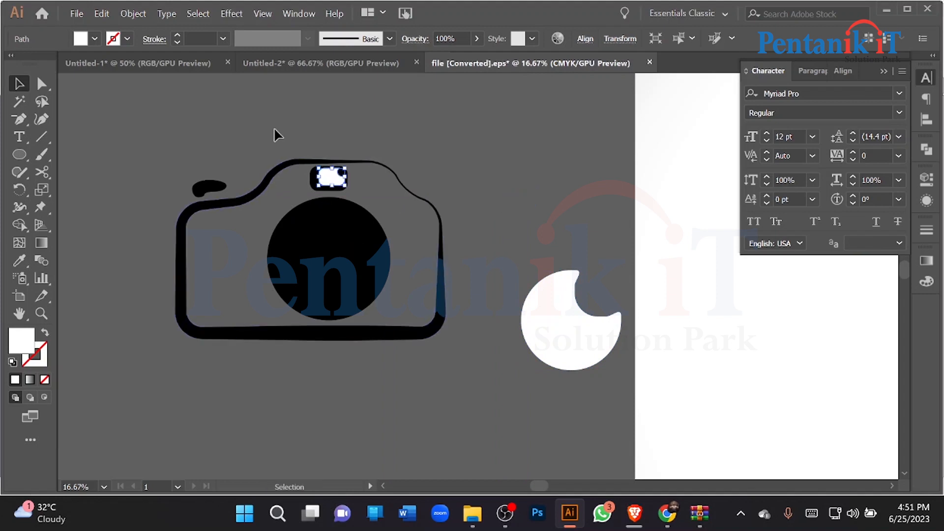
click(276, 135)
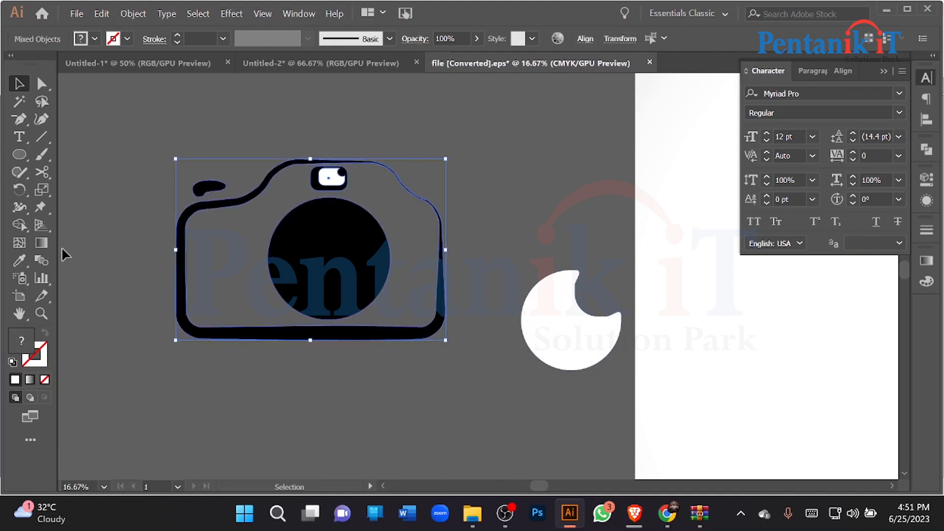
click(20, 223)
scroll(306, 158, up, 4)
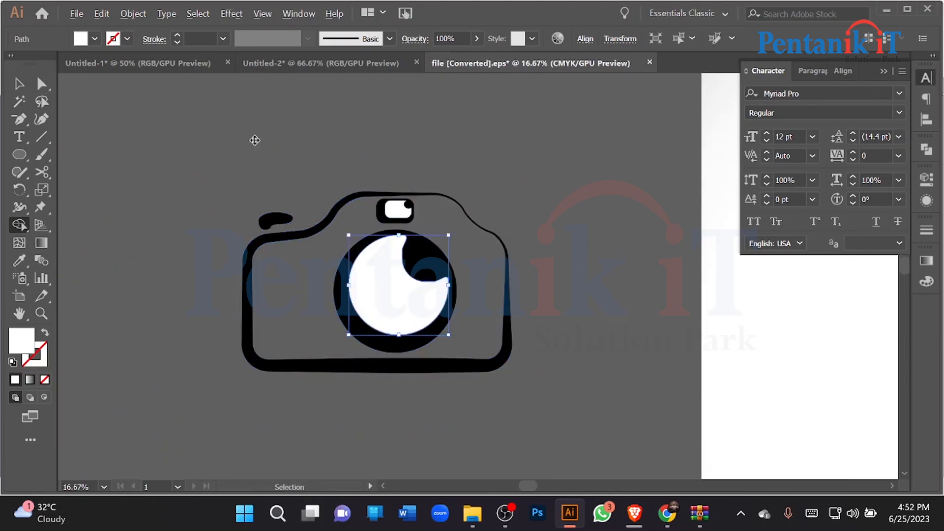
scroll(255, 141, down, 2)
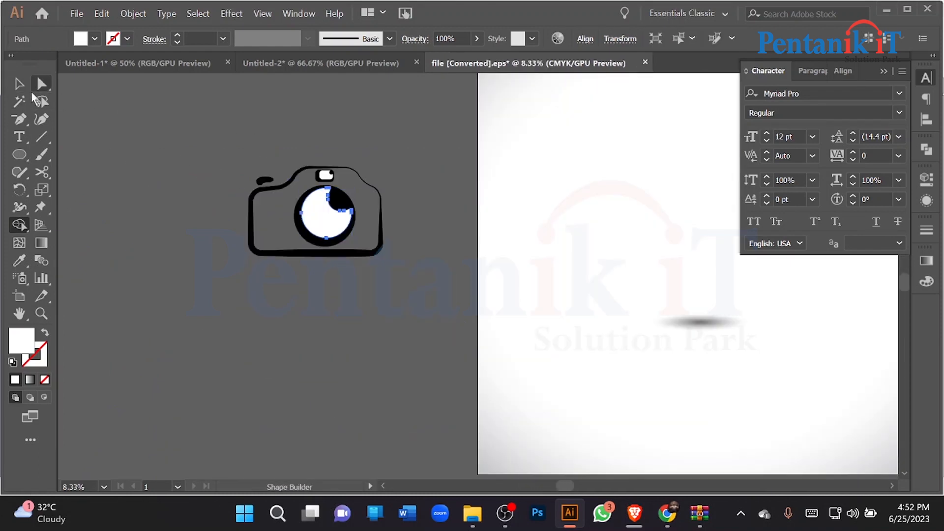
click(21, 86)
click(153, 135)
key(ctrl+z)
key(ctrl+z)
key(ctrl+shift+z)
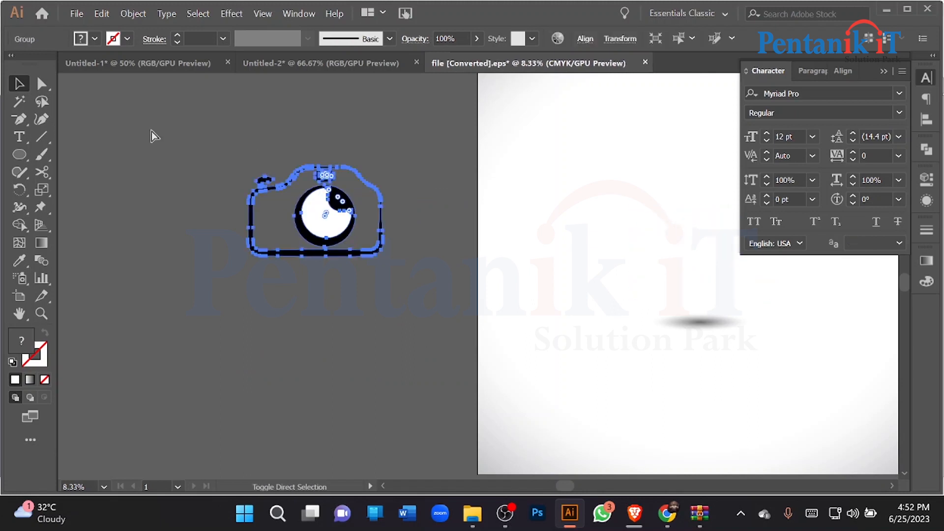
Ungroup the camera artwork, cut out its white viewfinder area with Shape Builder and move the white crescent off the lens.
key(ctrl+shift+g)
scroll(322, 188, up, 4)
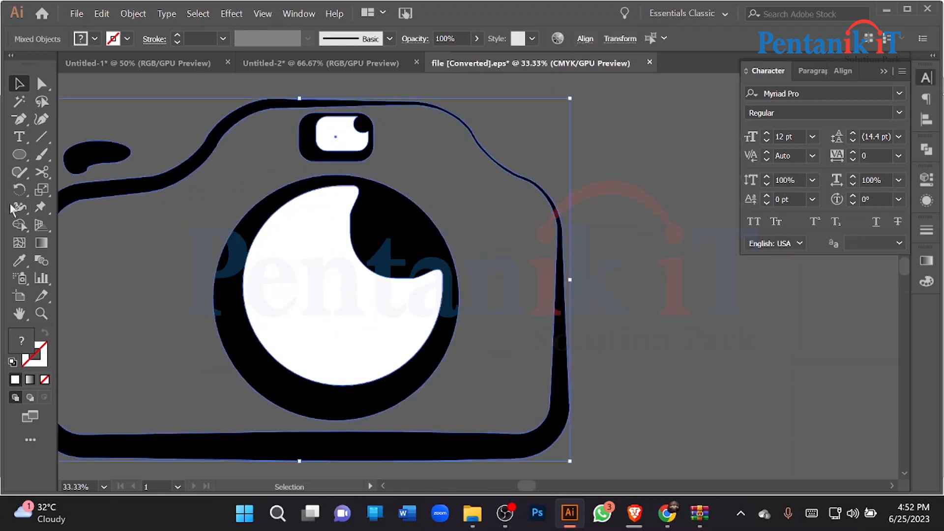
scroll(346, 150, down, 1)
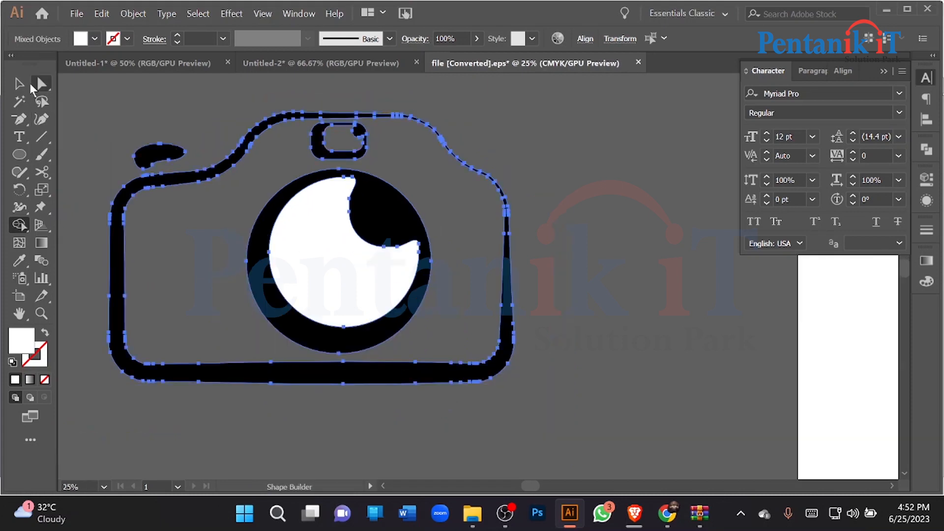
drag(403, 275, 656, 324)
Transfer the black camera shapes, without the white crescent, into the Untitled-2 document holding the Photography Moon text.
scroll(367, 266, down, 2)
drag(342, 255, 371, 57)
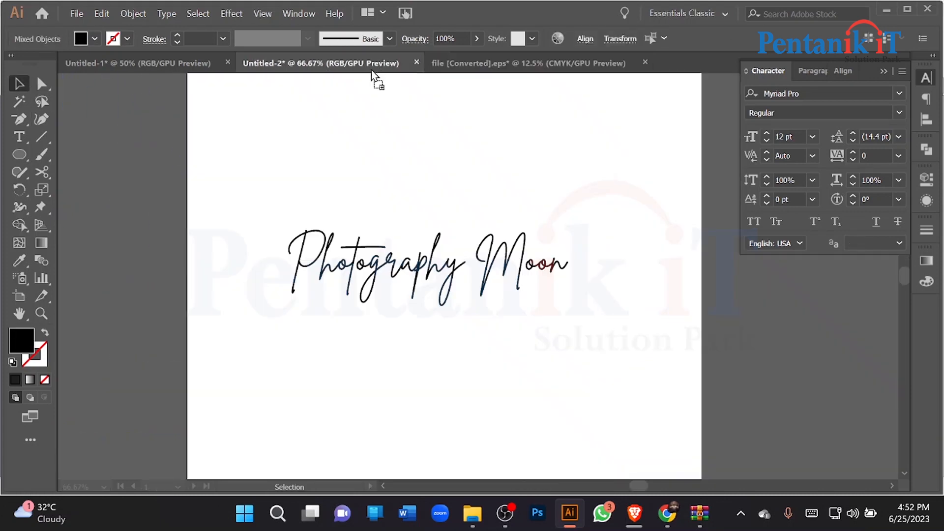
drag(457, 234, 459, 238)
Shrink the camera artwork proportionally to about half the artboard's width and place it over the upper part of the artboard.
scroll(455, 241, down, 4)
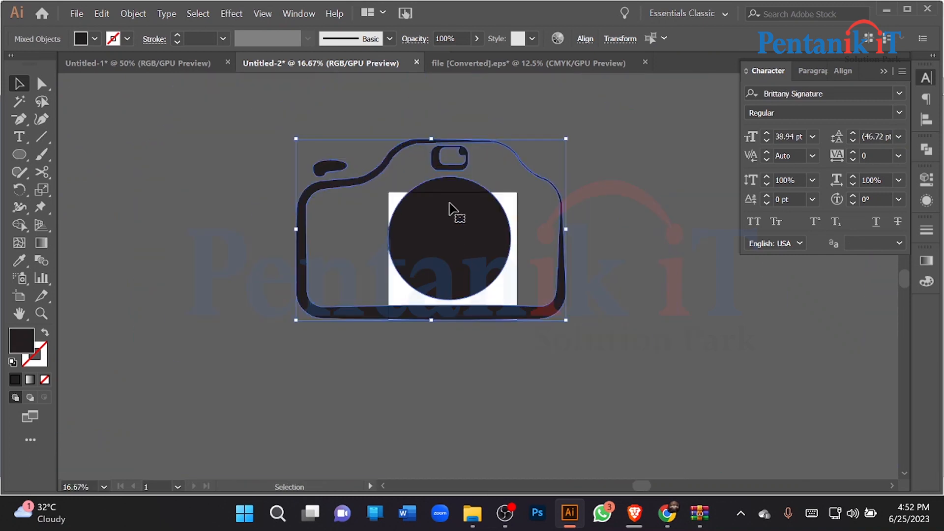
drag(428, 143, 448, 232)
scroll(449, 232, up, 3)
Select all camera parts without the text, scale them to about a third of the text's width just above its middle and deselect.
shift+click(393, 307)
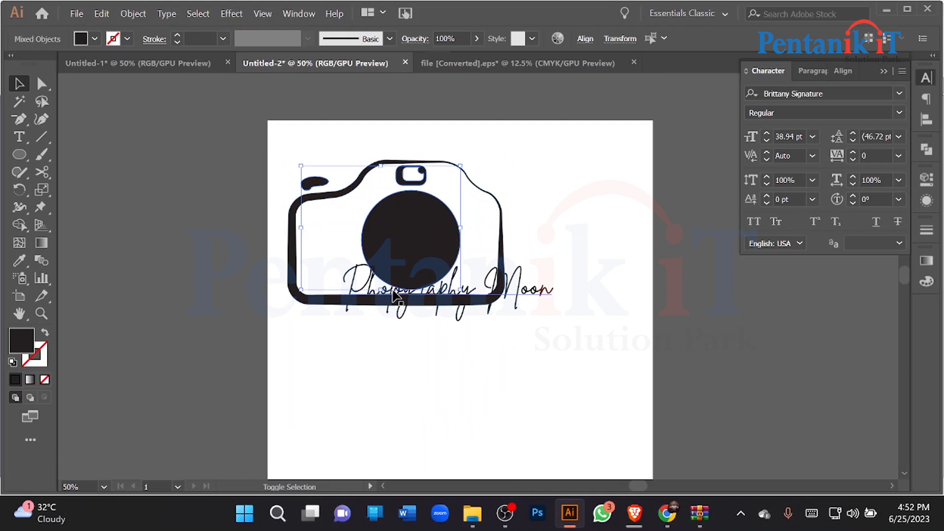
shift+click(432, 305)
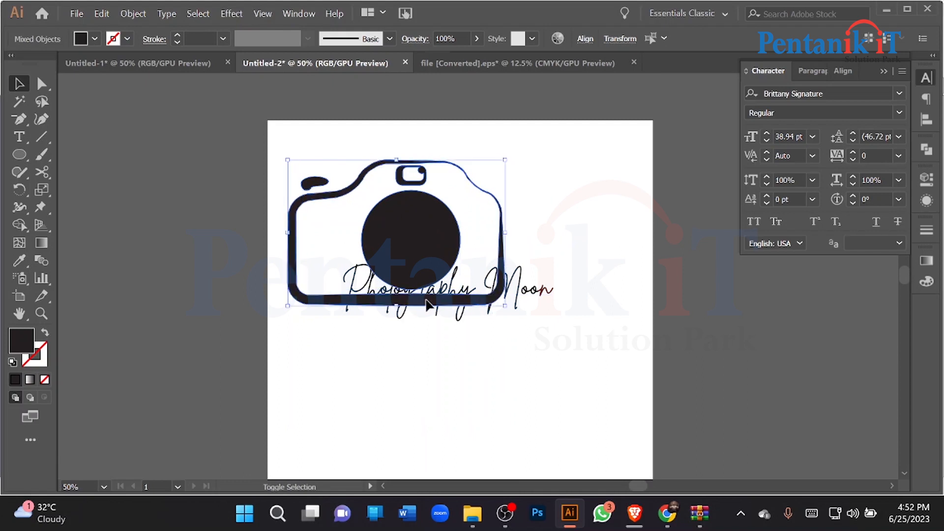
drag(397, 304, 452, 260)
key(ctrl+plus)
key(ctrl+plus)
key(ctrl+plus)
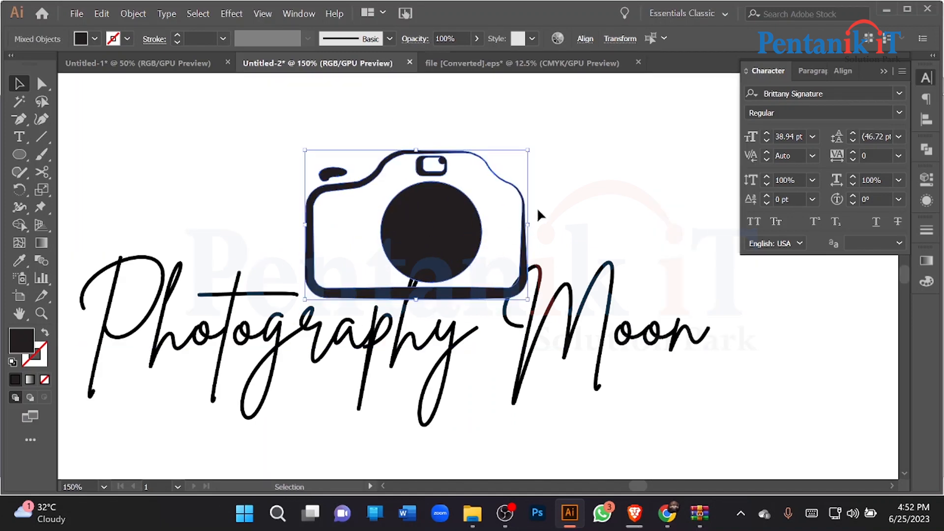
click(432, 228)
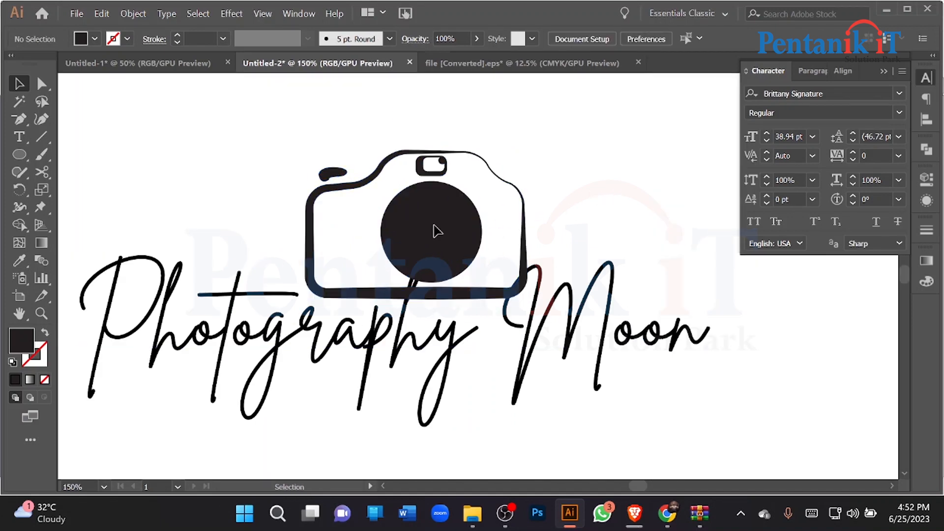
Shrink the black lens circle to a little under half its diameter and centre it just below the camera's viewfinder.
drag(431, 282, 434, 227)
click(571, 169)
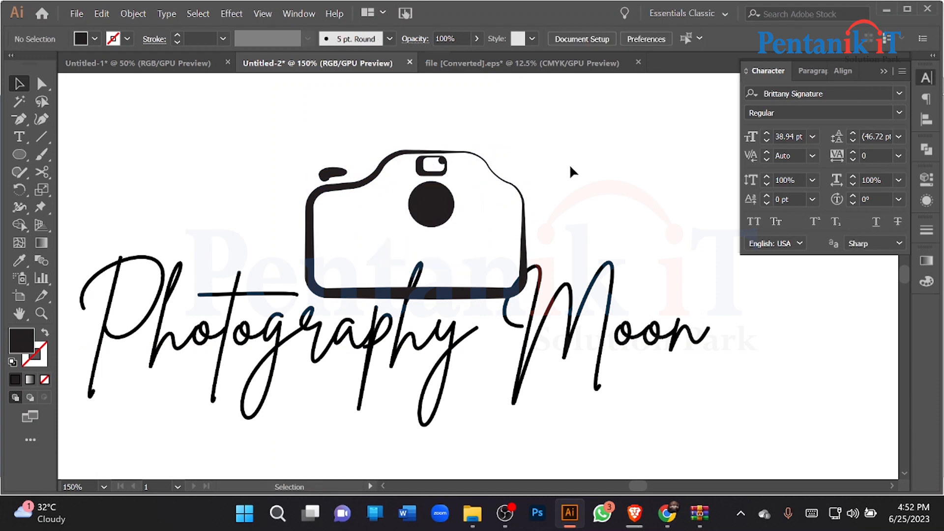
drag(532, 221, 411, 211)
click(555, 195)
Duplicate the lens circle slightly up and to the left, then enlarge the copy slightly so it still overlaps the original.
scroll(394, 185, up, 2)
scroll(401, 234, up, 1)
drag(400, 244, 392, 221)
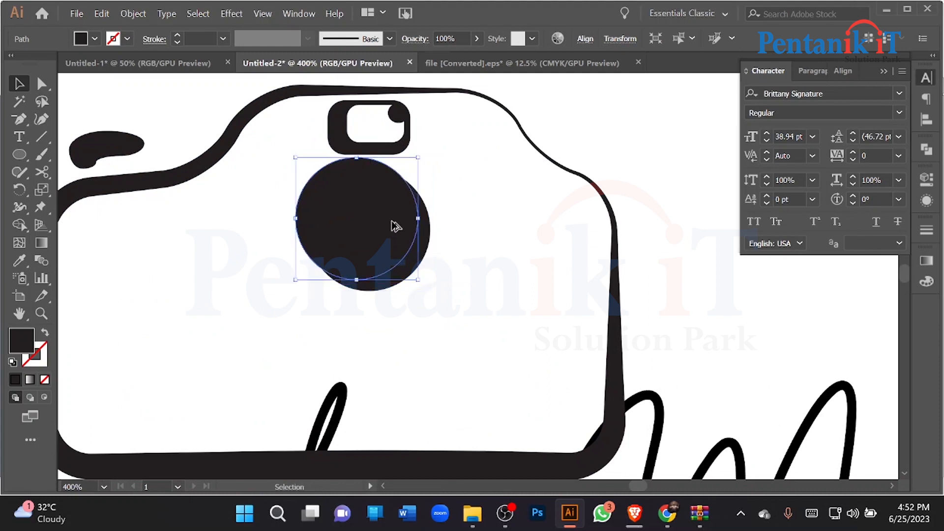
drag(422, 158, 427, 148)
drag(398, 187, 395, 194)
Remove the upper-left circle and its overlap with Shape Builder, leaving a black crescent from the lens circle, and deselect.
shift+click(424, 244)
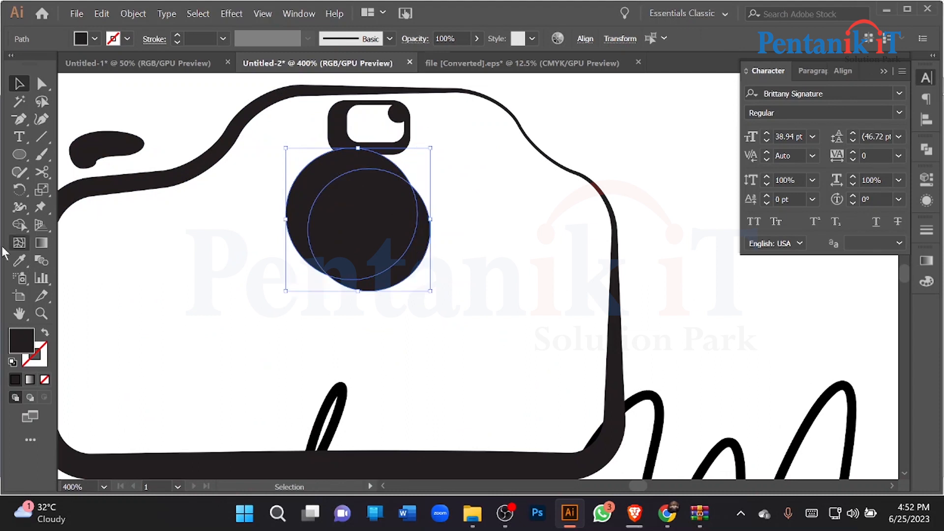
click(19, 226)
drag(322, 231, 243, 203)
scroll(388, 226, down, 2)
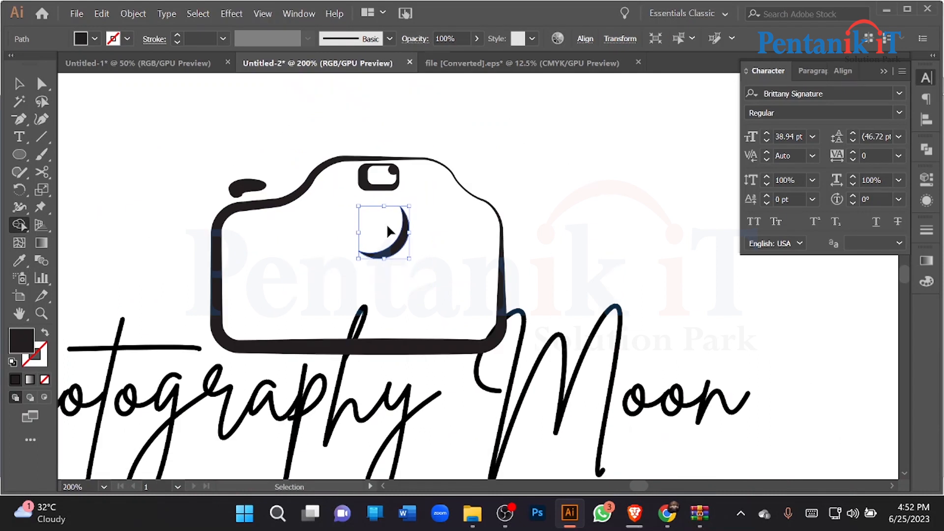
click(19, 84)
scroll(308, 147, up, 2)
click(310, 150)
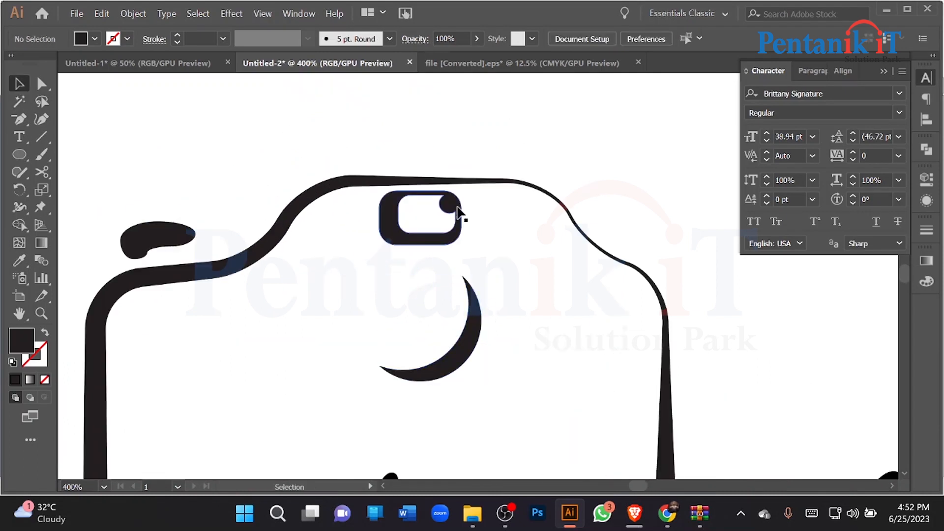
Draw a small black circle about a third of the crescent's height inside the crescent's curve with the Ellipse tool.
drag(19, 154, 75, 191)
drag(419, 314, 437, 330)
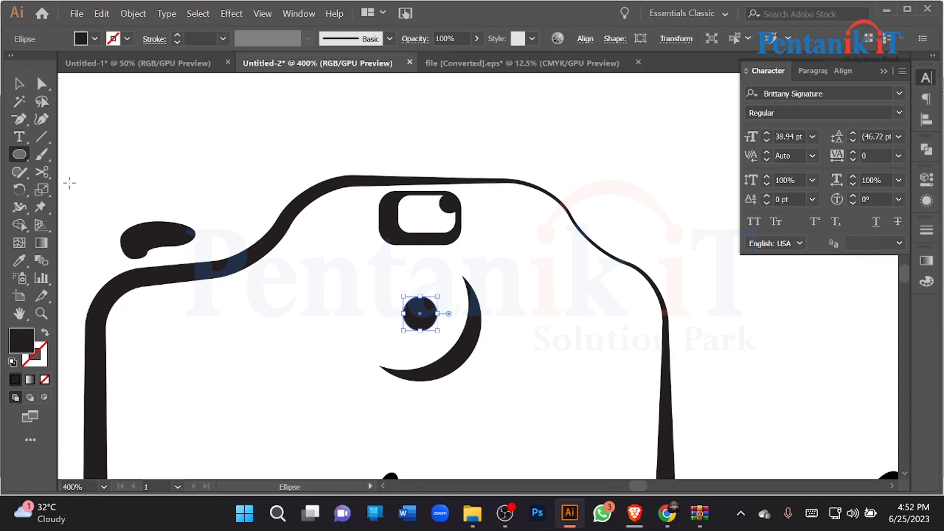
click(17, 87)
click(260, 137)
scroll(451, 182, down, 3)
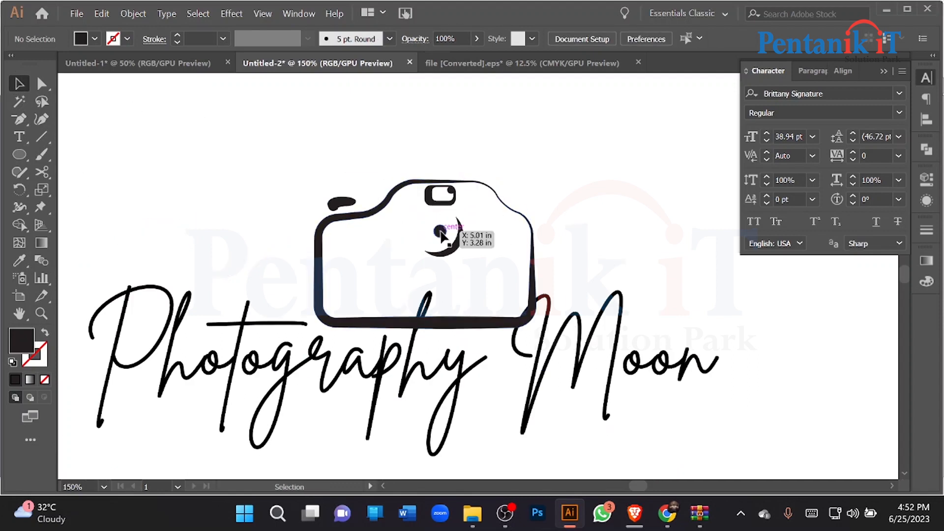
Delete the viewfinder frame and move the lens crescent and dot up toward the camera's upper edge.
scroll(447, 232, up, 3)
click(463, 173)
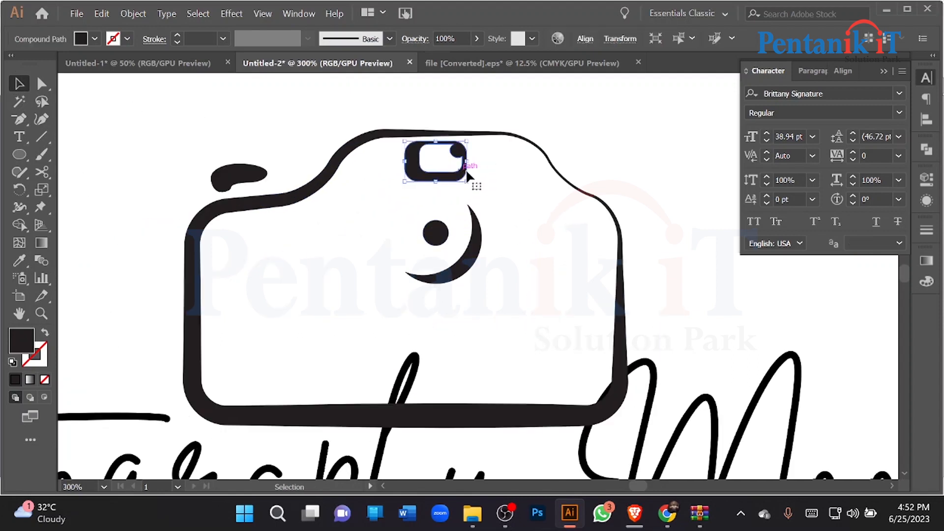
key(Delete)
click(471, 266)
drag(471, 266, 471, 226)
click(348, 200)
Fine-tune the lens dot inside the crescent and shift both slightly up and to the left within the camera.
click(435, 198)
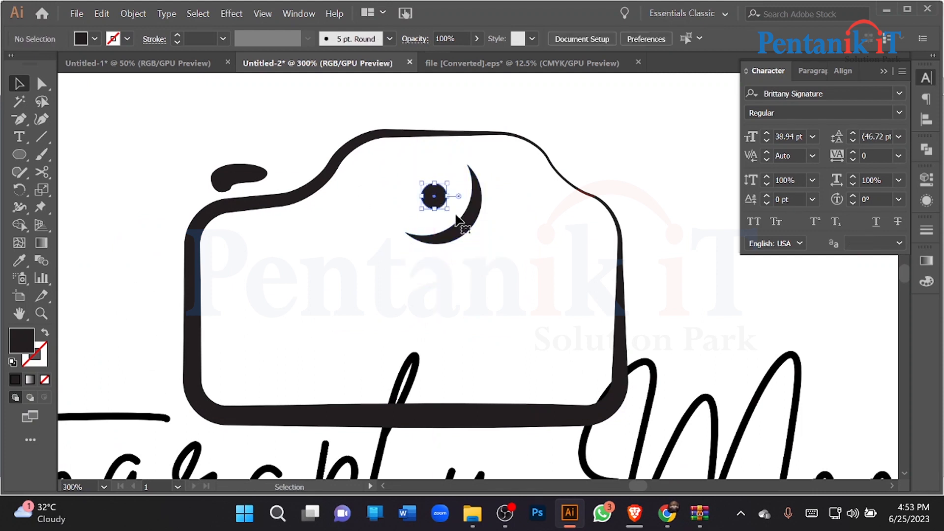
drag(438, 181, 440, 180)
click(484, 98)
scroll(457, 192, down, 1)
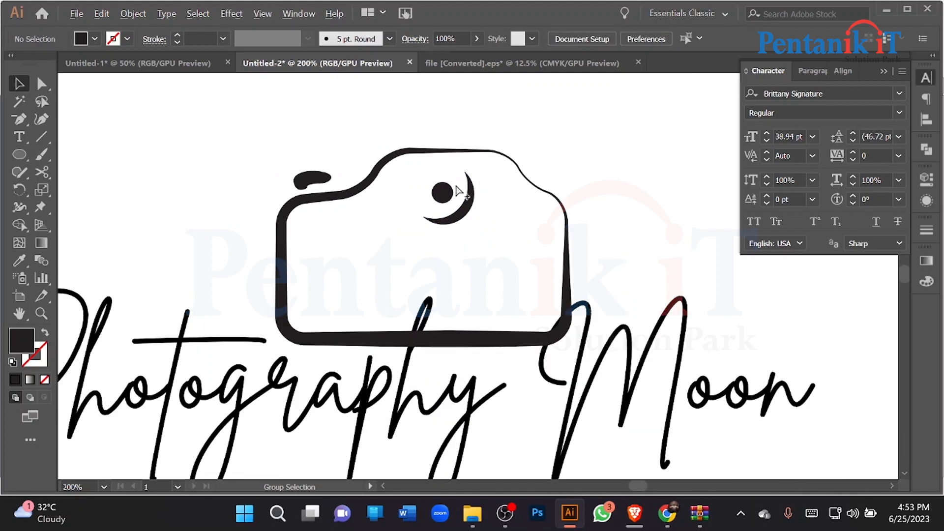
drag(465, 220, 480, 205)
click(334, 116)
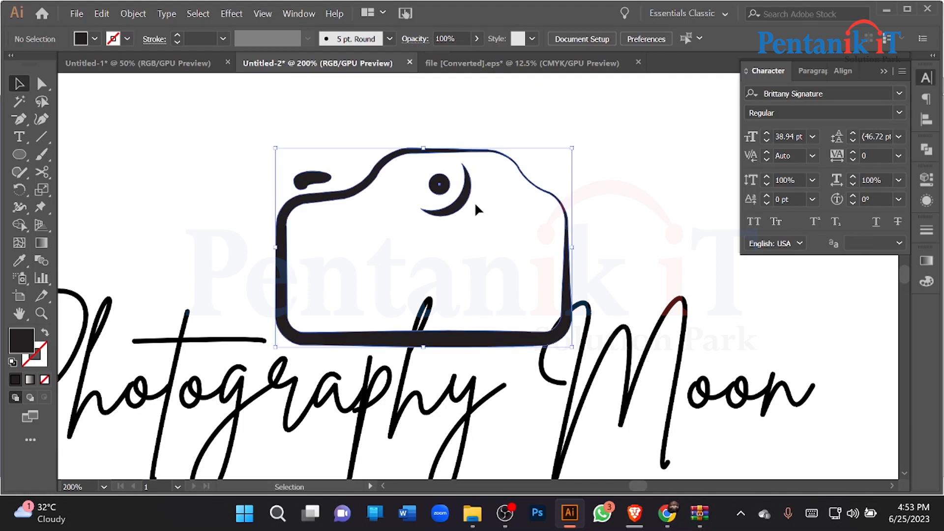
Shrink the whole camera group and place it over the upper part of the word Photography.
key(a)
key(v)
drag(424, 151, 432, 176)
drag(468, 237, 425, 224)
scroll(406, 261, down, 1)
click(432, 215)
drag(445, 264, 438, 281)
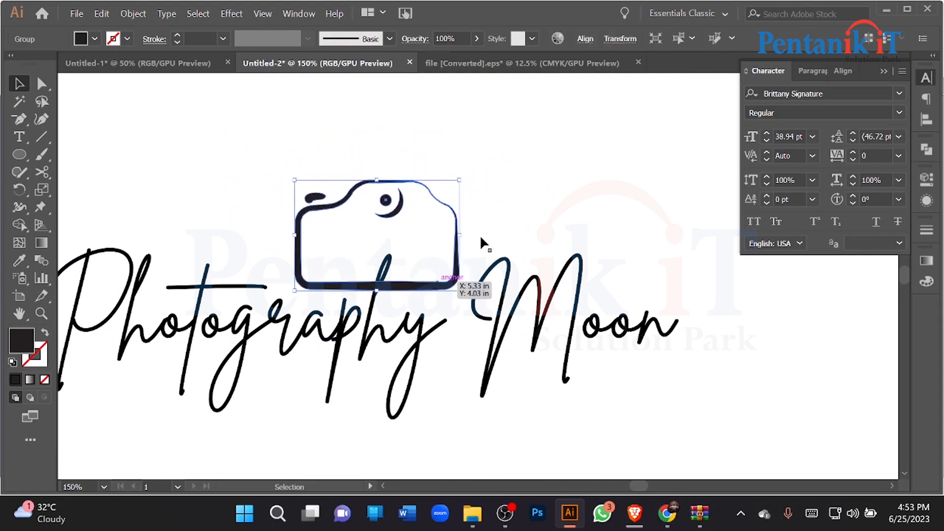
Resize the camera to about a quarter of the text's width and place it over the gap between Photography and Moon.
drag(459, 235, 524, 230)
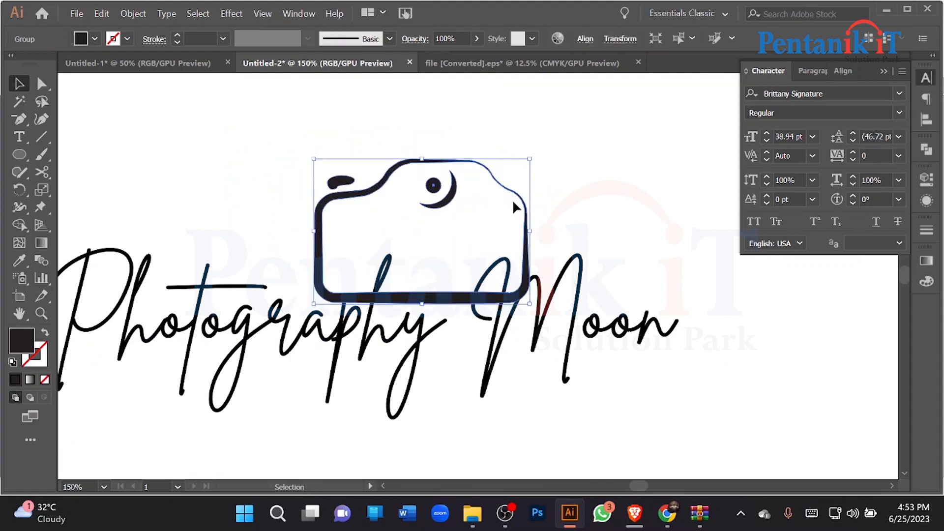
drag(519, 198, 535, 211)
drag(439, 170, 442, 184)
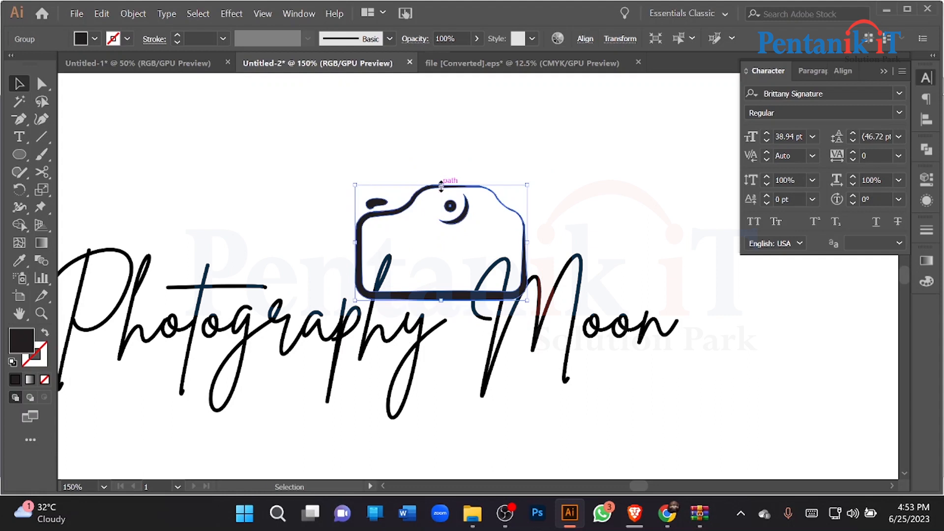
click(566, 156)
key(ctrl+1)
scroll(524, 210, up, 2)
drag(473, 182, 474, 211)
drag(536, 321, 549, 320)
Convert the Photography Moon text to outlines and show the Pathfinder options.
click(517, 369)
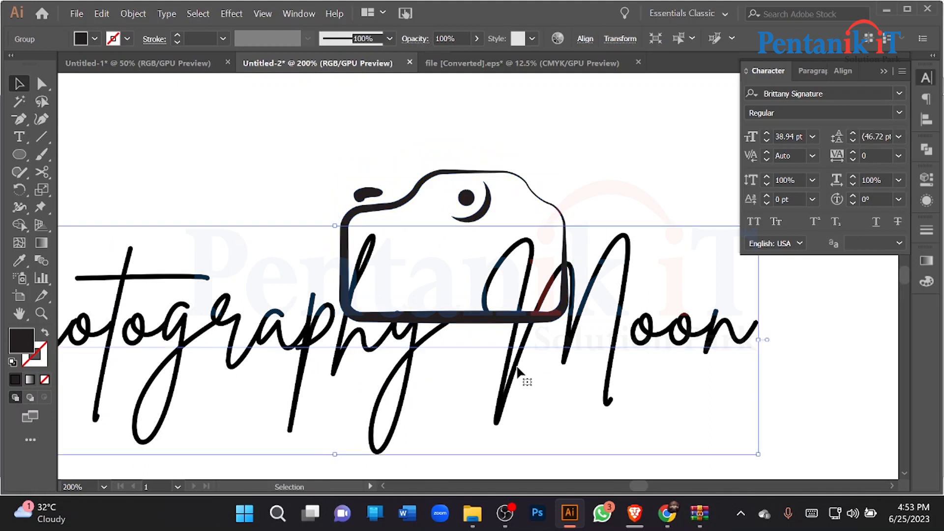
right_click(496, 362)
click(554, 182)
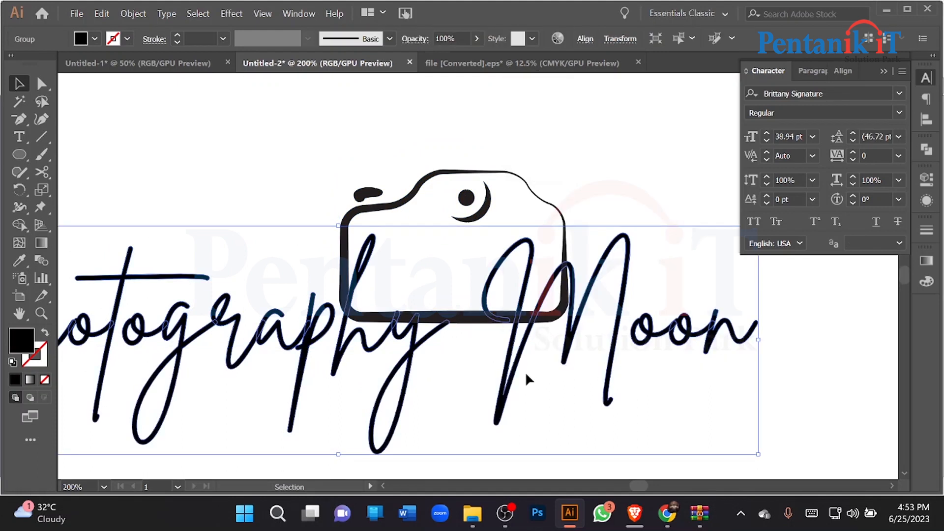
click(926, 150)
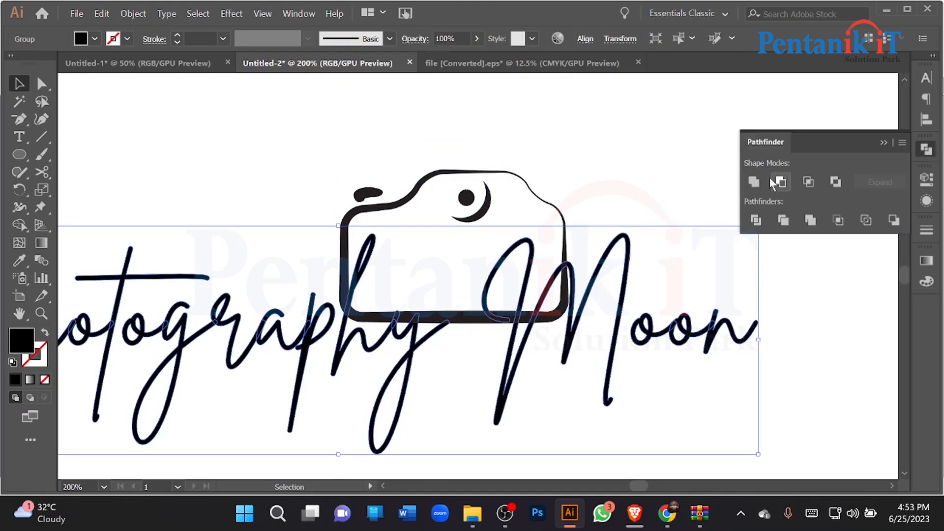
click(132, 13)
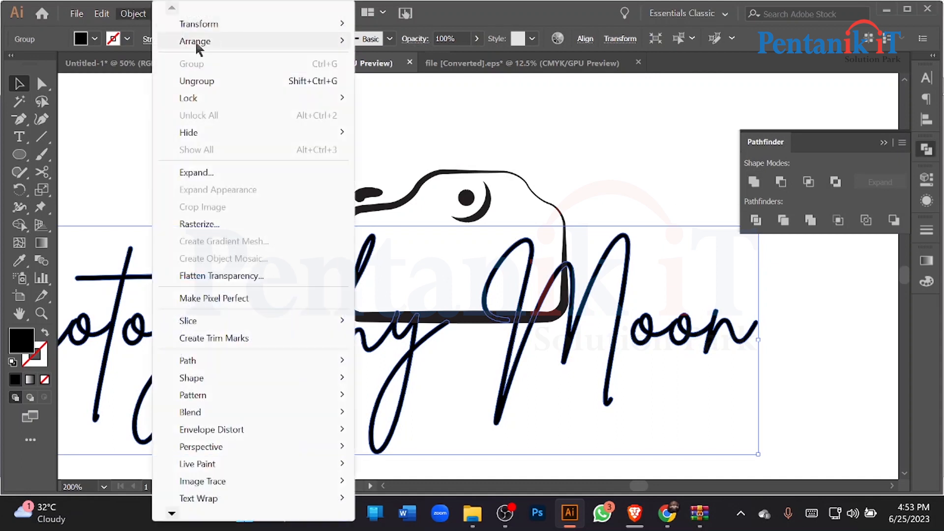
mouse_move(197, 360)
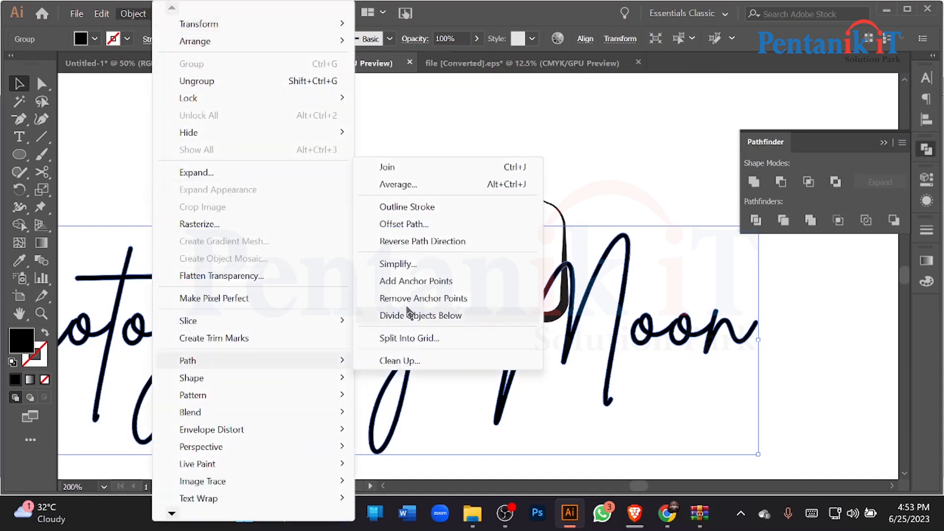
click(412, 225)
click(607, 212)
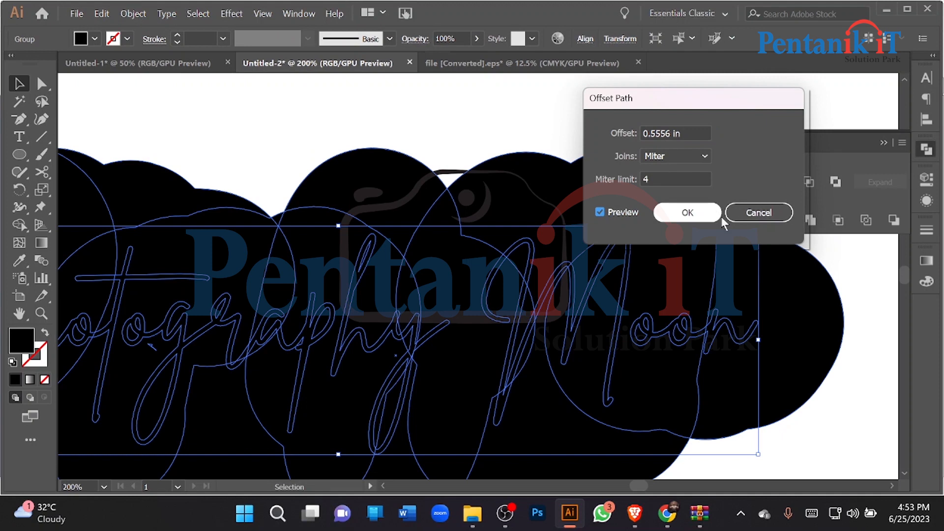
click(759, 212)
Show the rulers and set their units to pixels.
key(ctrl+r)
right_click(294, 78)
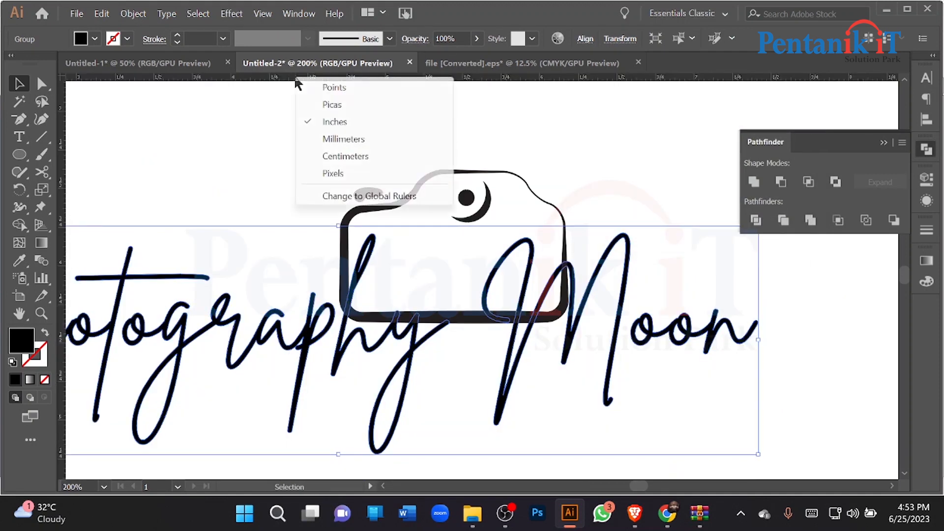
click(349, 174)
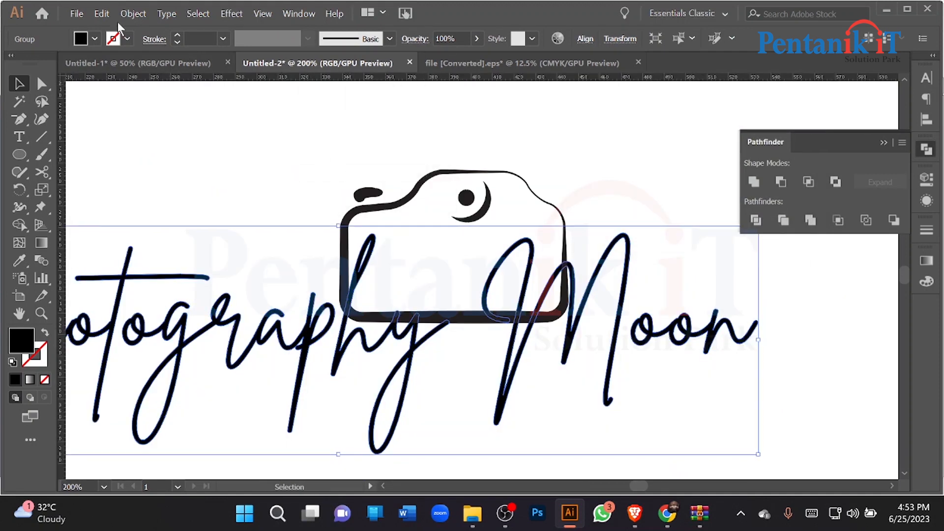
Offset the outlined lettering by 5 px with mitered joins and a miter limit of 4, previewing the result.
click(129, 15)
mouse_move(202, 361)
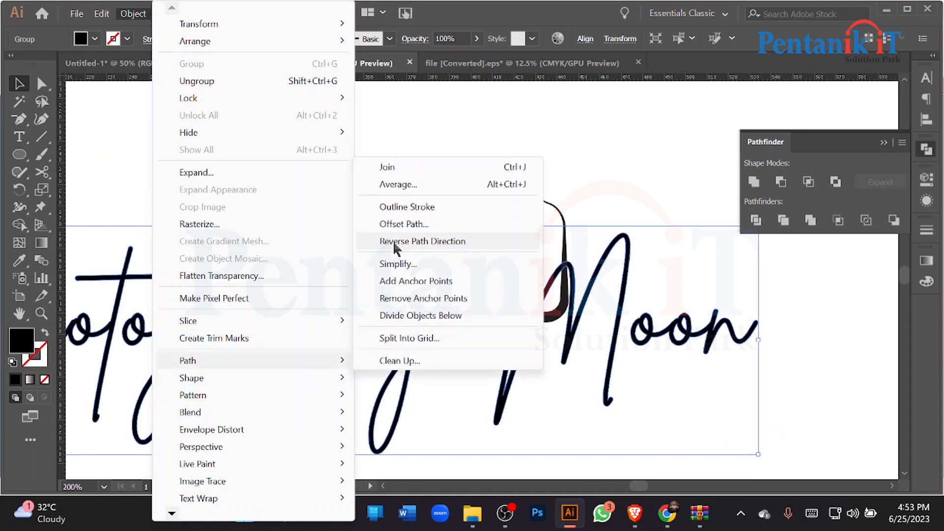
click(388, 226)
click(600, 212)
click(685, 134)
scroll(685, 134, down, 7)
scroll(684, 133, down, 20)
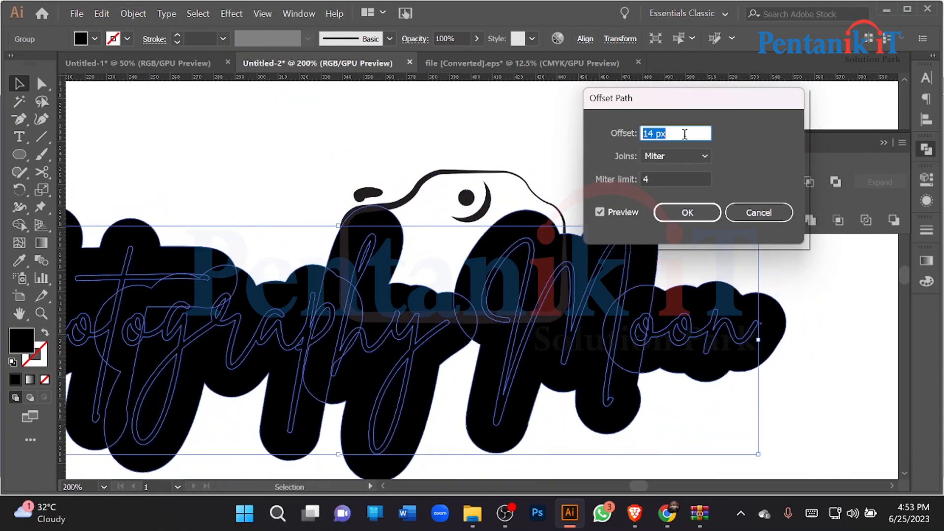
scroll(684, 134, up, 1)
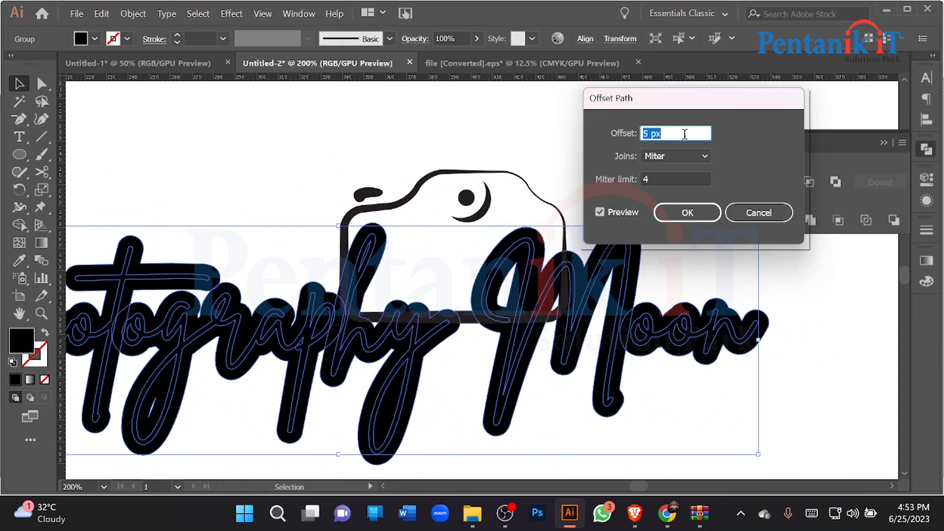
click(671, 205)
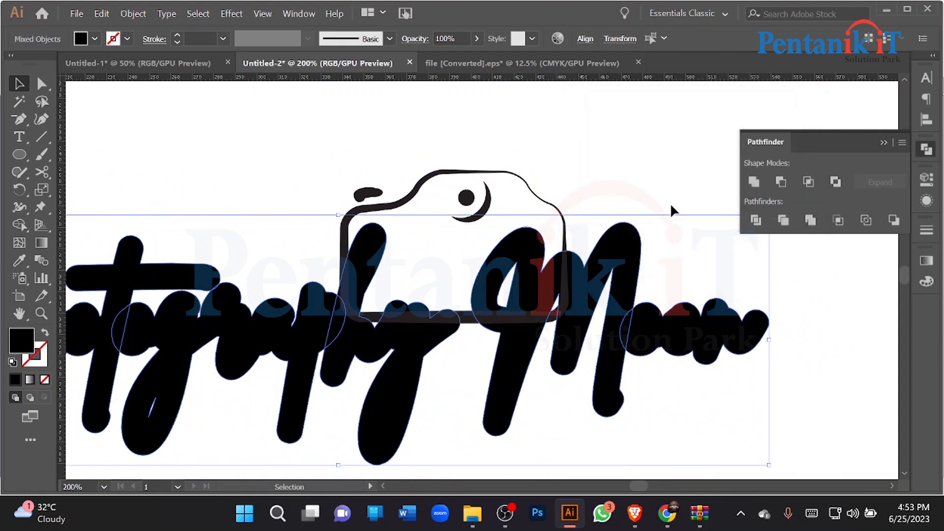
Try to merge the camera outline with the offset lettering using Shape Builder.
shift+click(493, 179)
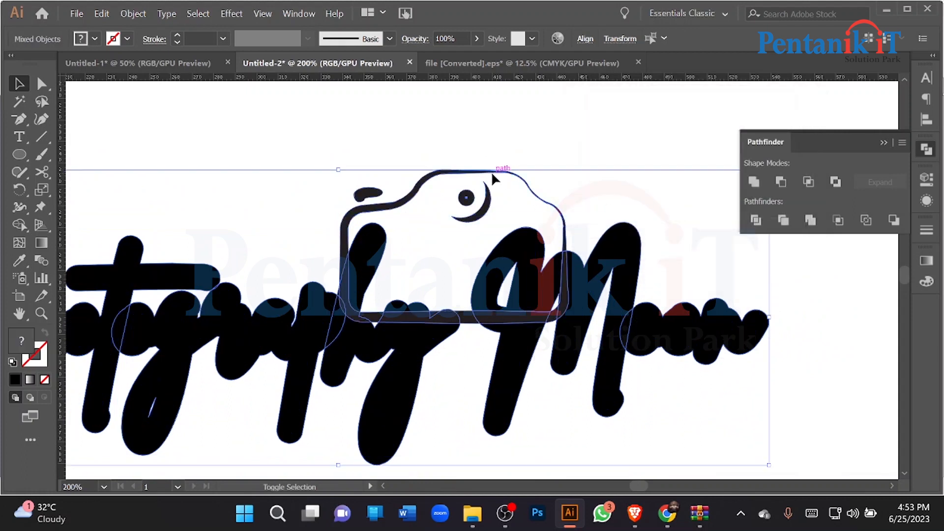
click(20, 225)
mouse_move(458, 232)
mouse_down()
mouse_move(442, 276)
mouse_move(620, 312)
mouse_up()
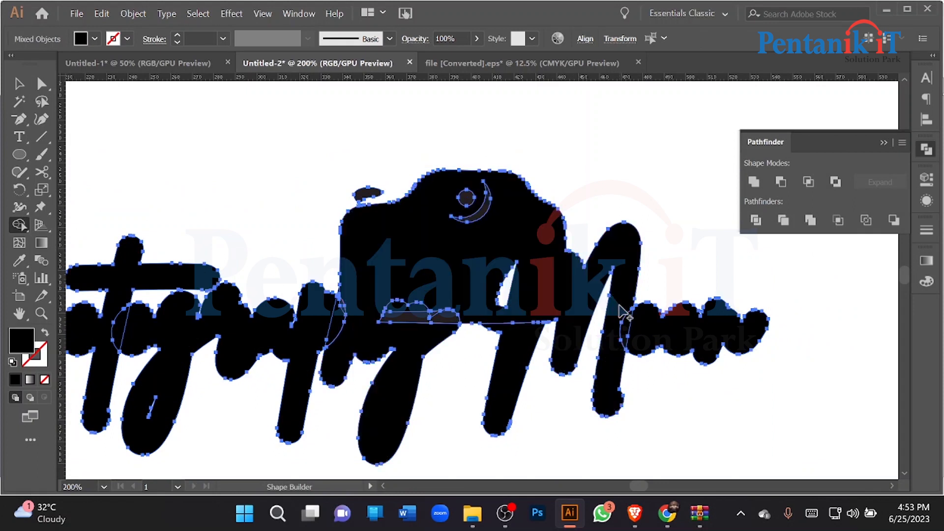
key(super)
text(s)
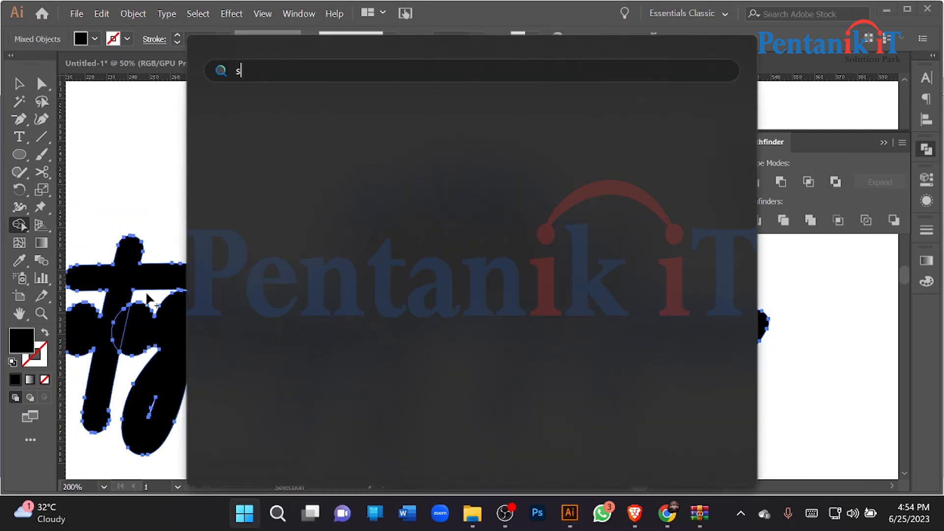
key(Escape)
Undo the Shape Builder merge while keeping the offset shapes around the lettering.
key(ctrl+z)
key(ctrl+z)
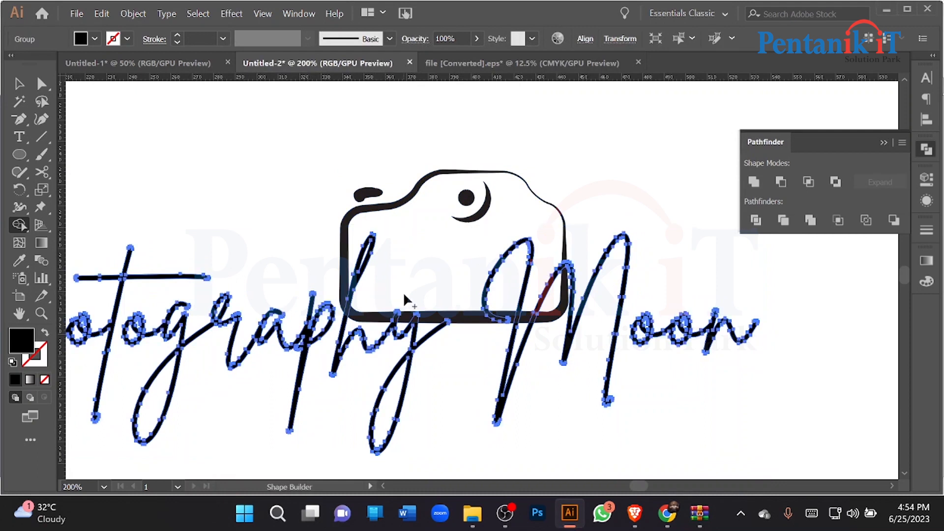
key(ctrl+shift+z)
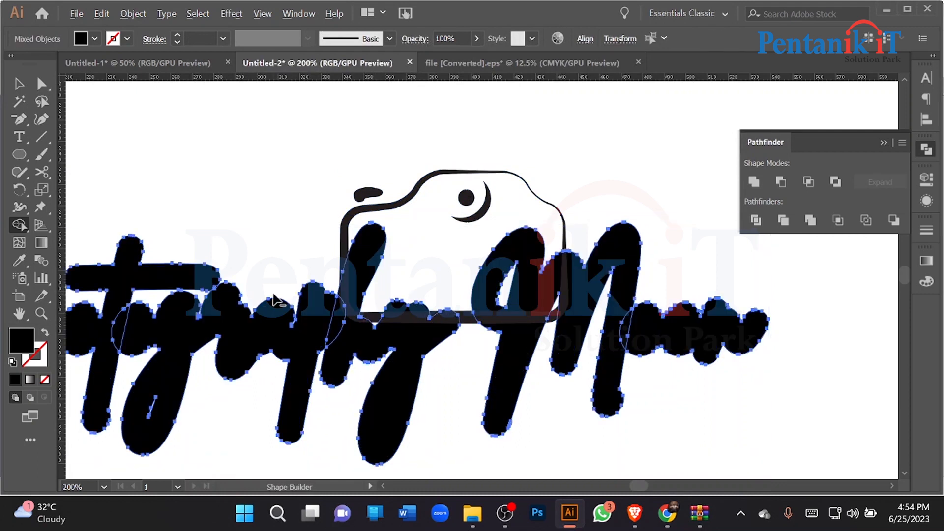
key(ctrl+z)
key(ctrl+shift+z)
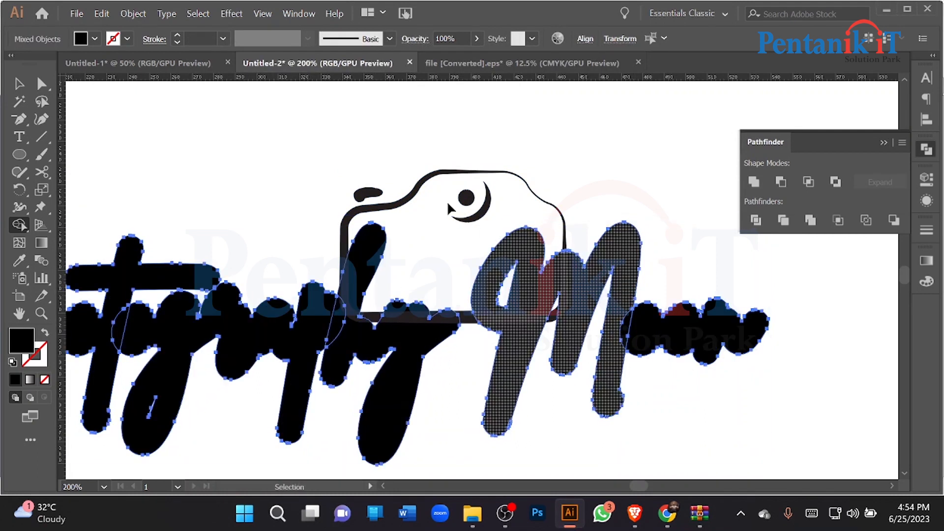
Erase the offset shapes around the lettering and the overlapping parts of the camera outline with Shape Builder.
ctrl+shift+click(425, 181)
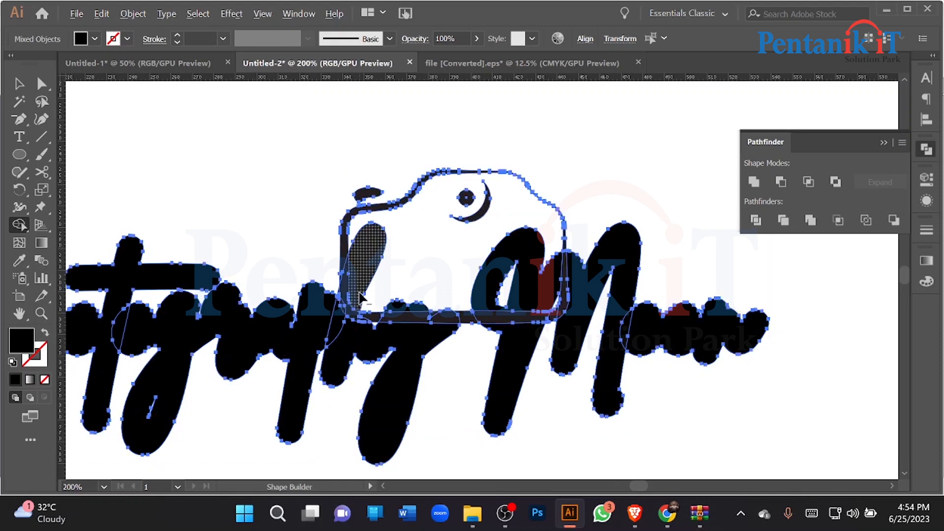
mouse_move(360, 291)
mouse_down()
mouse_move(297, 322)
mouse_move(656, 316)
mouse_move(422, 317)
mouse_move(365, 325)
mouse_up()
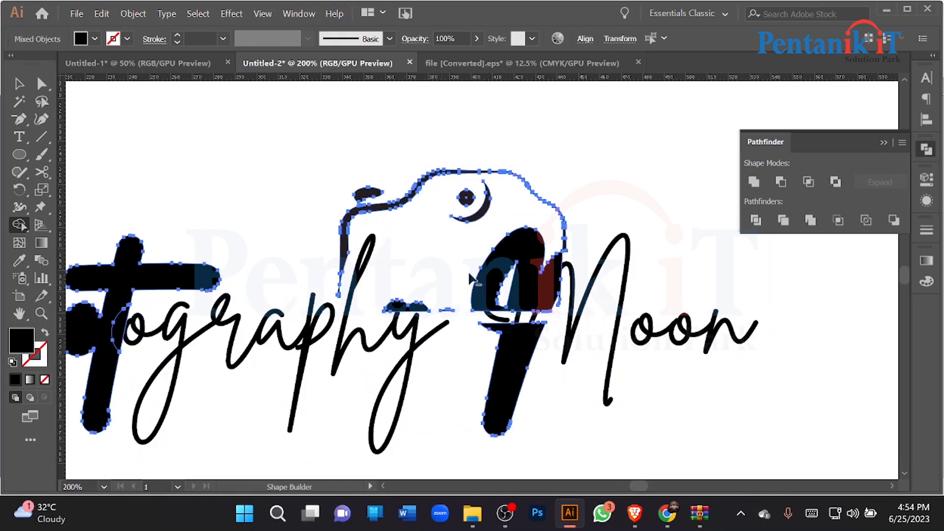
drag(427, 289, 526, 380)
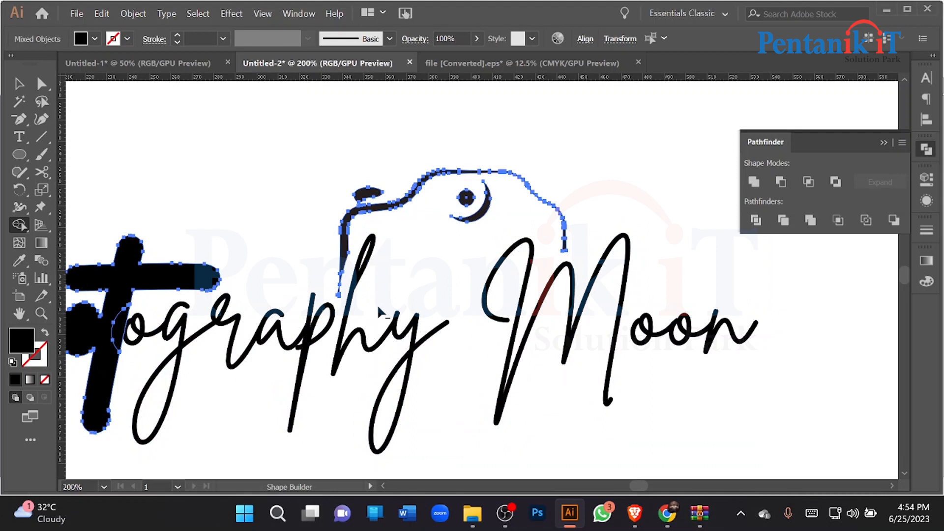
scroll(614, 278, down, 2)
mouse_move(414, 284)
mouse_down()
mouse_move(378, 243)
mouse_move(319, 342)
mouse_up()
drag(250, 269, 353, 311)
scroll(368, 301, up, 3)
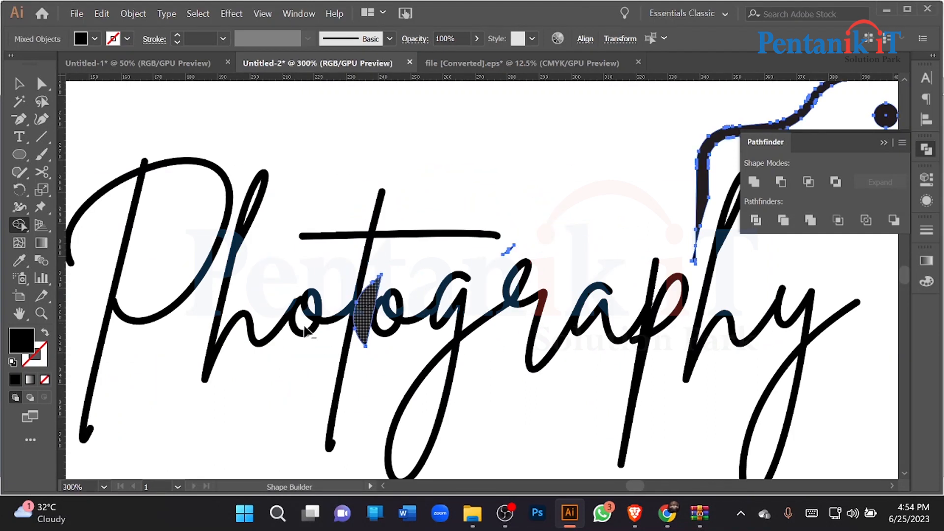
Erase the leftover offset slivers within "Photography" with Shape Builder and deselect the artwork to review the cut camera.
drag(704, 318, 402, 318)
scroll(397, 253, up, 4)
drag(420, 278, 351, 299)
scroll(351, 300, down, 3)
scroll(350, 299, down, 1)
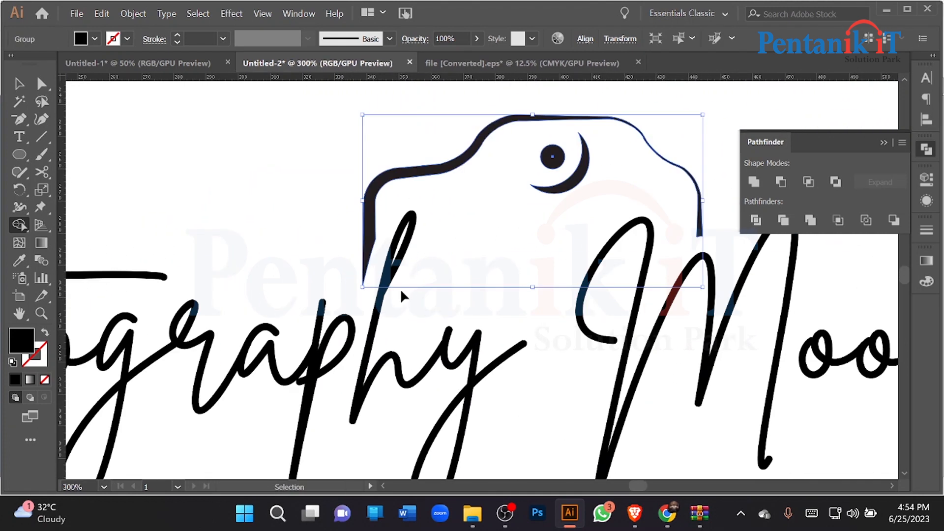
scroll(400, 289, down, 1)
click(19, 85)
click(353, 183)
scroll(354, 184, down, 3)
drag(375, 312, 442, 319)
scroll(446, 237, up, 1)
Undo the Shape Builder cuts and the offset so the full camera and plain lettering are restored.
key(ctrl+z)
key(ctrl+z)
key(ctrl+z)
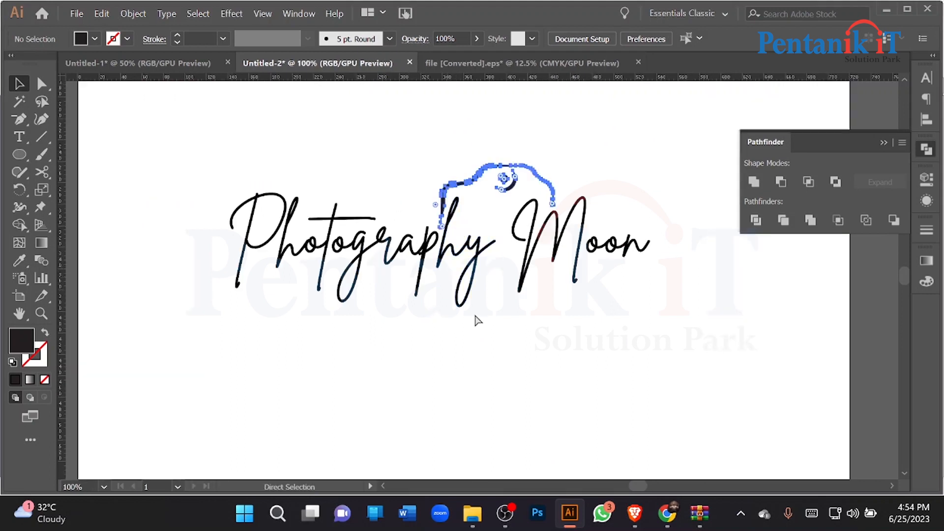
key(ctrl+z)
key(ctrl+z)
key(ctrl+z)
key(ctrl+z)
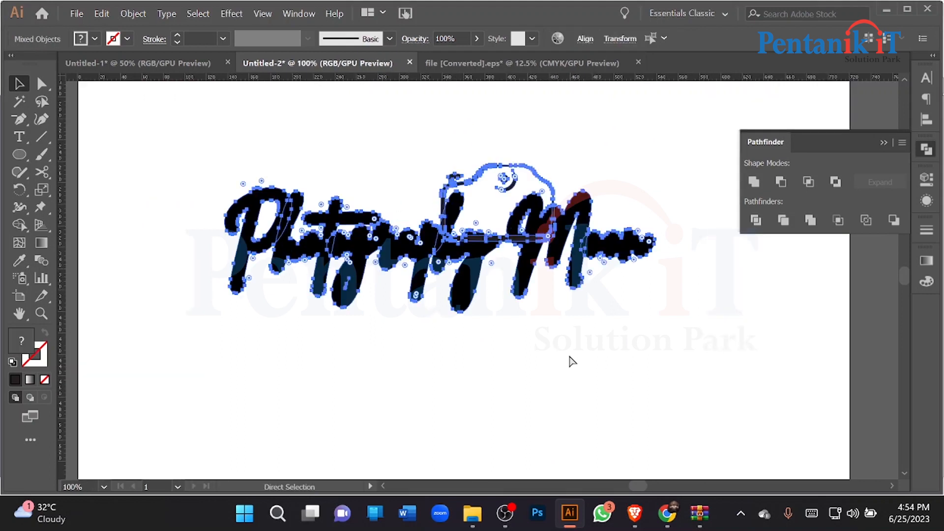
drag(464, 359, 523, 406)
click(524, 404)
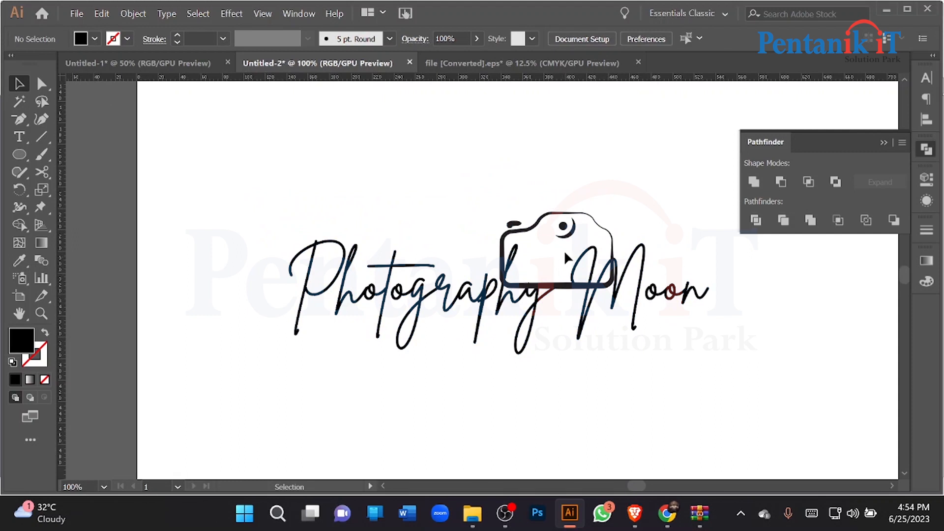
Move the camera over the second half of "Photography" and scale it down proportionally from its centre.
click(573, 232)
drag(572, 233, 483, 253)
scroll(484, 239, up, 2)
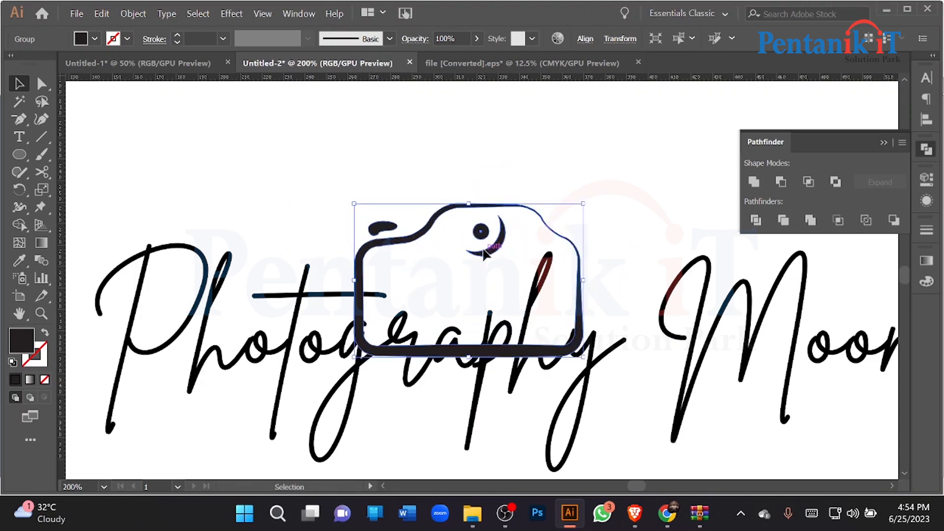
drag(583, 281, 549, 278)
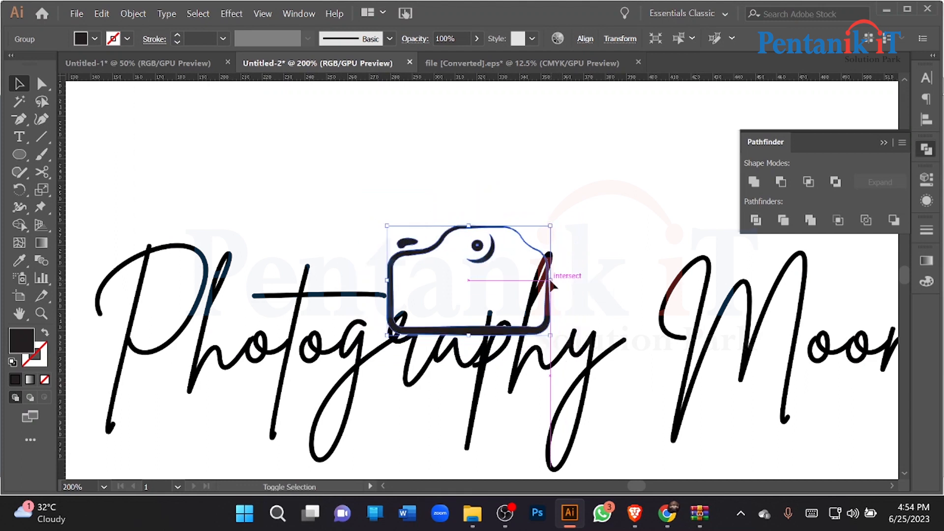
click(606, 249)
click(459, 322)
drag(468, 225, 471, 213)
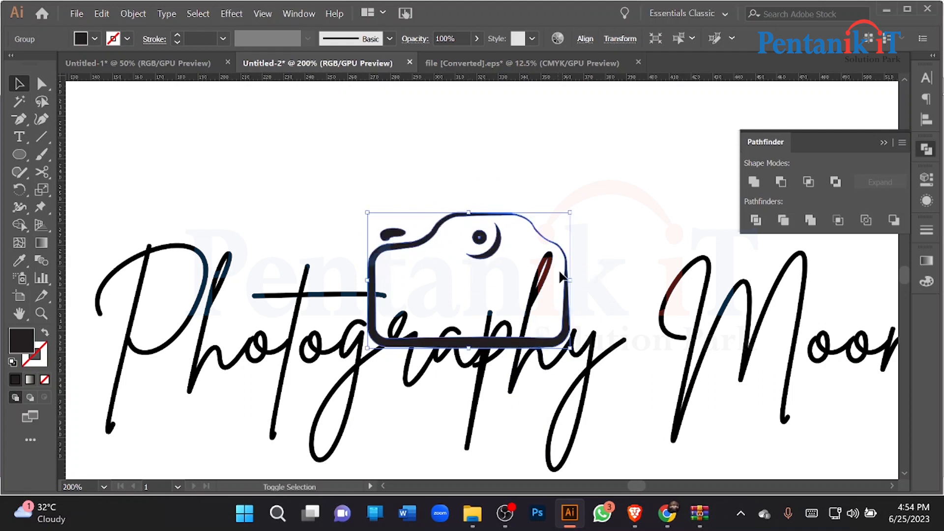
drag(570, 279, 546, 275)
click(547, 231)
scroll(547, 232, down, 1)
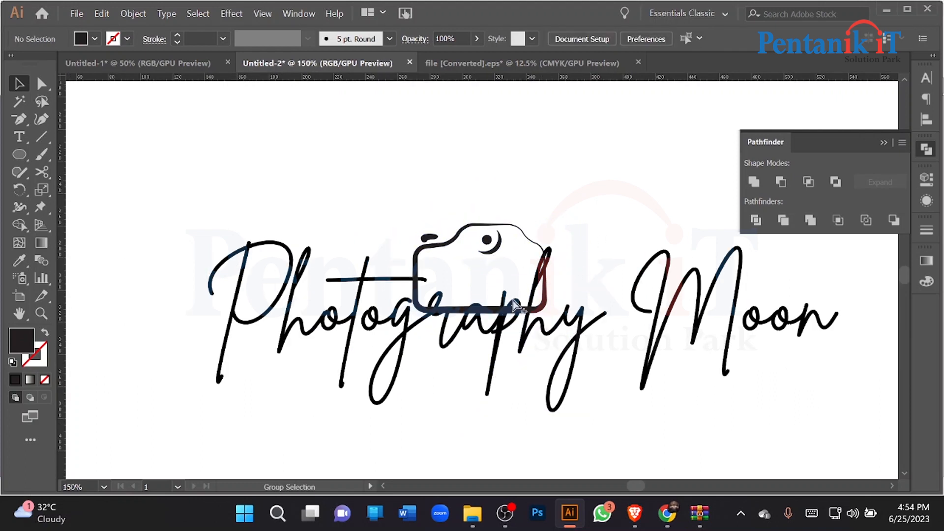
Ungroup the lettering and group only the letters of "Photography", leaving the camera and "Moon" out.
scroll(512, 299, up, 1)
click(499, 341)
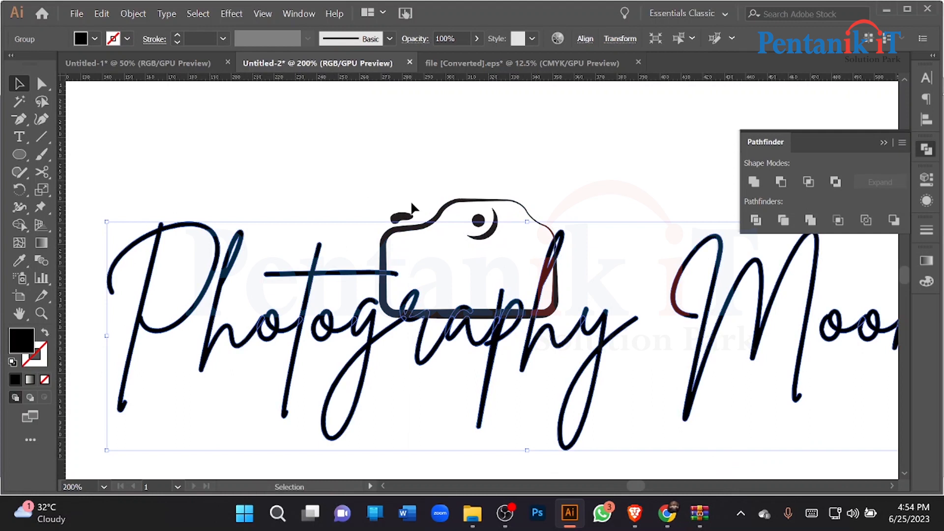
right_click(432, 205)
click(476, 332)
click(545, 324)
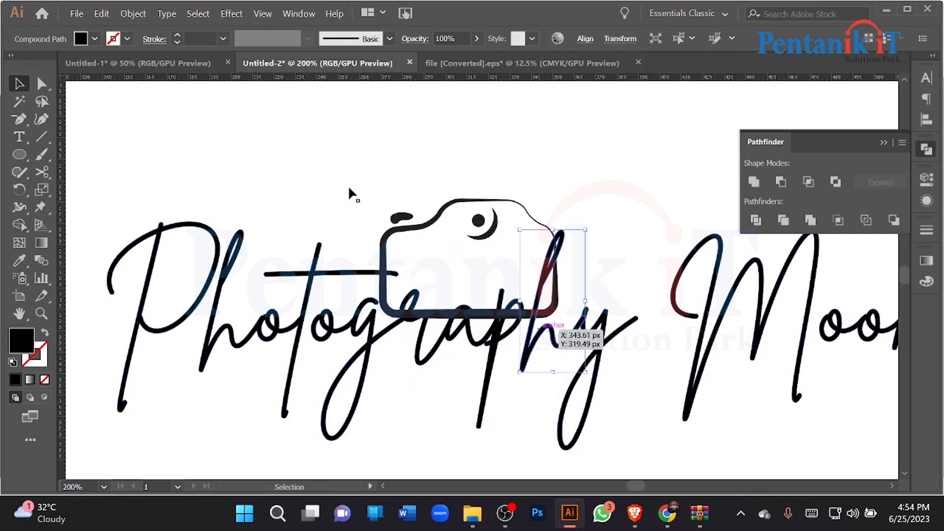
shift+click(488, 221)
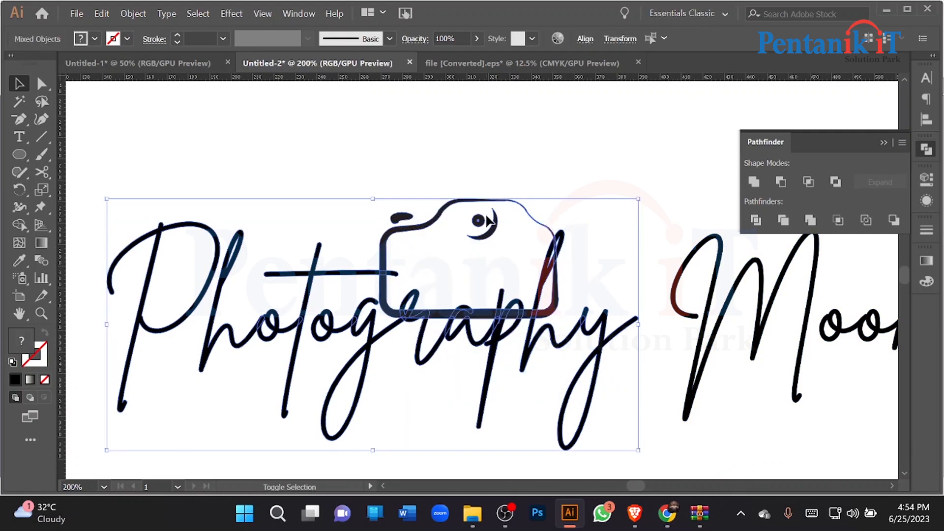
shift+click(496, 235)
key(ctrl+g)
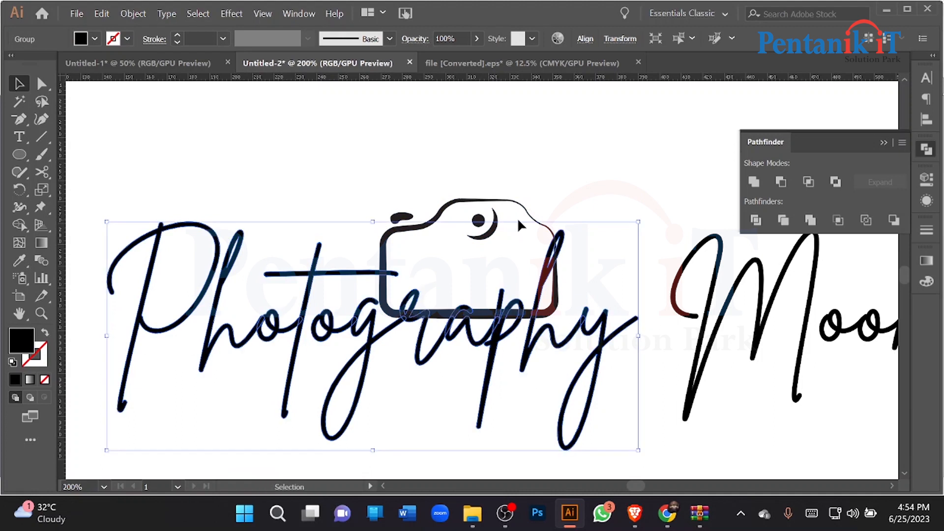
Offset the "Photography" group by 5 px with mitered joins and a miter limit of 4, with preview on.
click(135, 14)
mouse_move(190, 360)
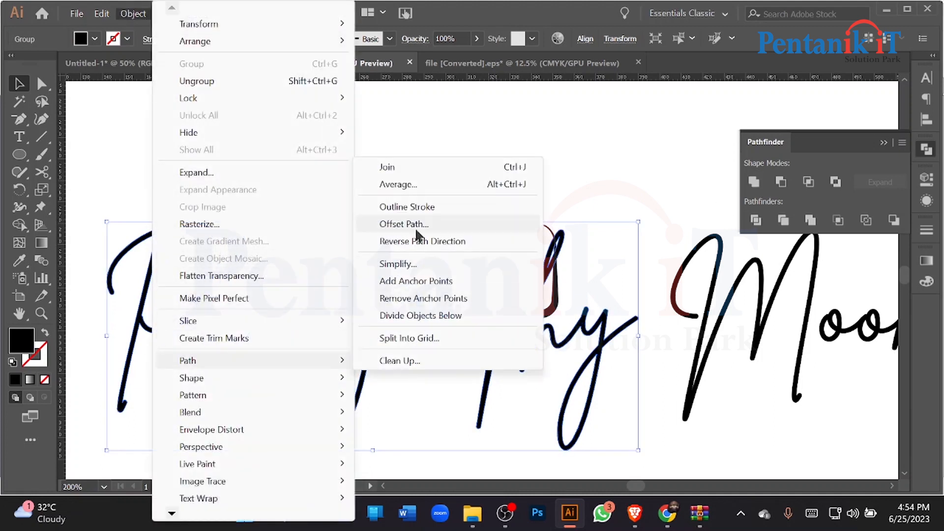
click(404, 224)
click(599, 212)
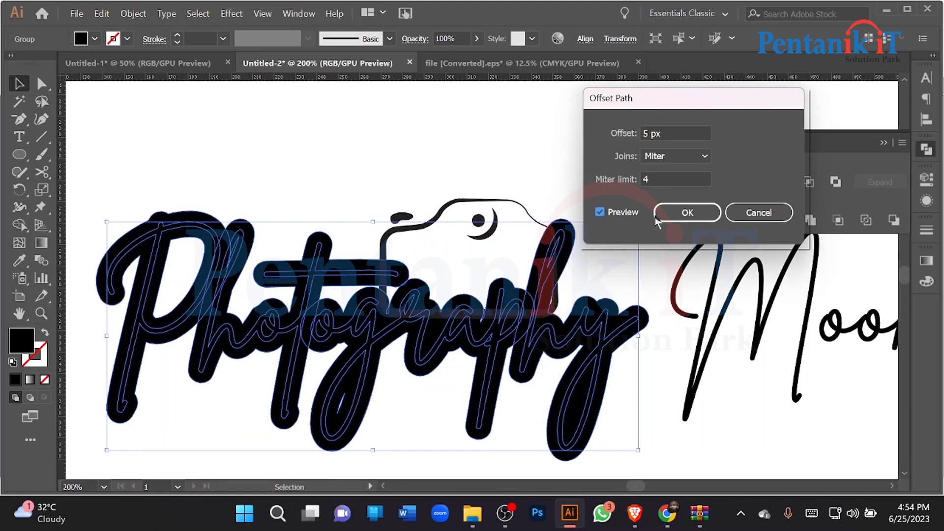
click(687, 212)
Erase the offset shapes around "Photography" and the camera outline they overlap with Shape Builder.
shift+click(484, 207)
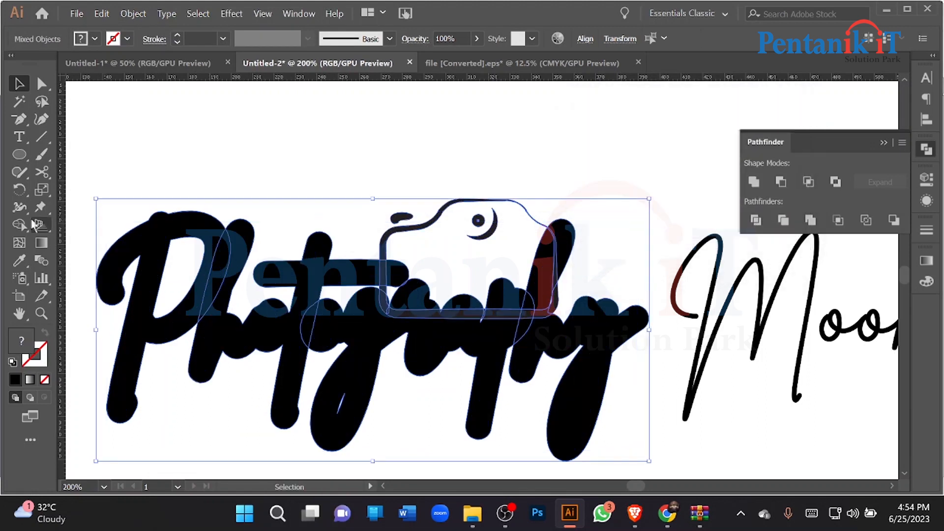
click(20, 224)
mouse_move(105, 246)
mouse_down()
mouse_move(362, 270)
mouse_move(501, 327)
mouse_move(609, 338)
mouse_up()
drag(529, 299, 476, 332)
drag(451, 286, 498, 327)
drag(530, 260, 547, 329)
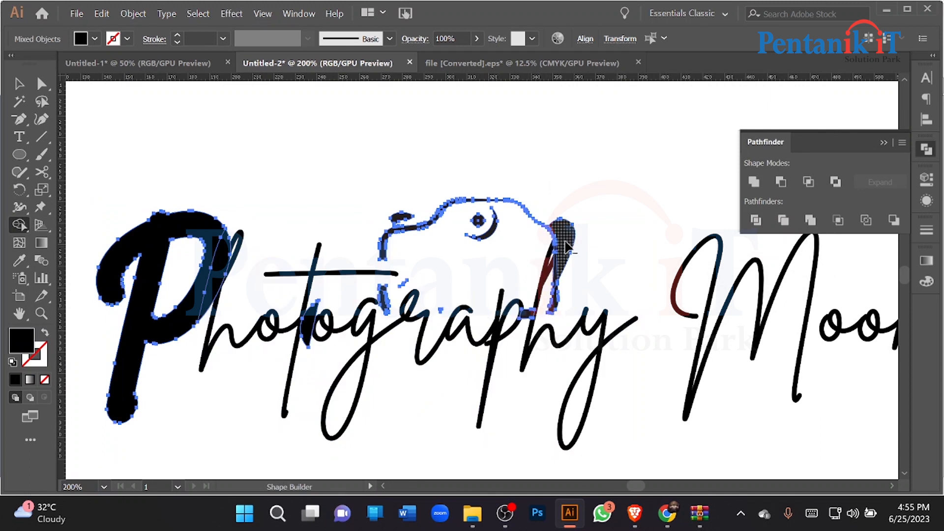
key(ctrl+z)
Erase the camera's leftover side and base pieces and the sliver beside the "t" with Shape Builder.
scroll(565, 229, up, 3)
drag(566, 221, 497, 329)
scroll(571, 267, down, 2)
alt+click(503, 372)
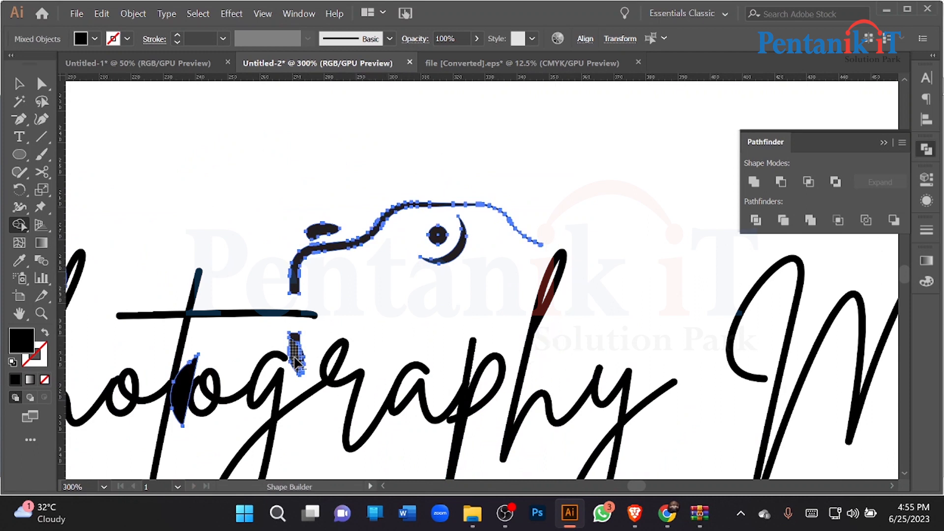
alt+click(181, 414)
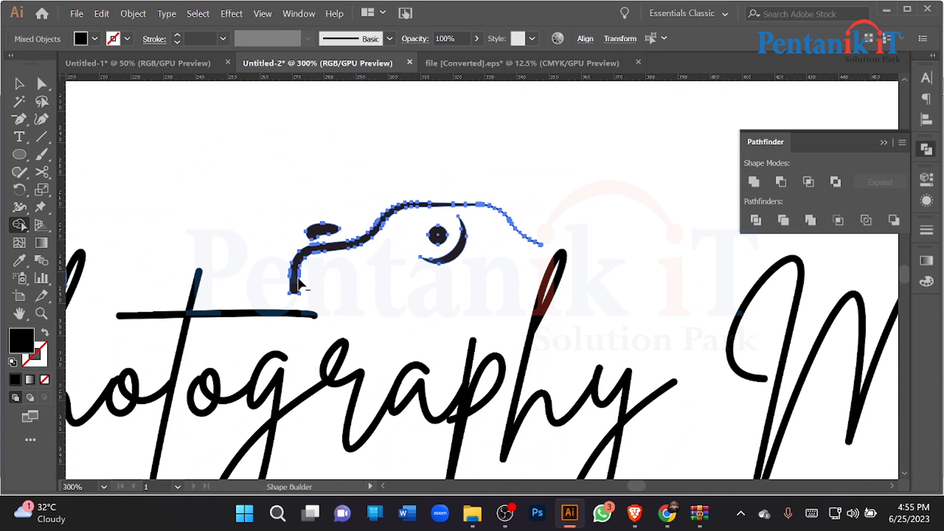
alt+click(319, 232)
Erase the remaining sliver between "P" and "h" and deselect the artwork to review the whole logo.
key(v)
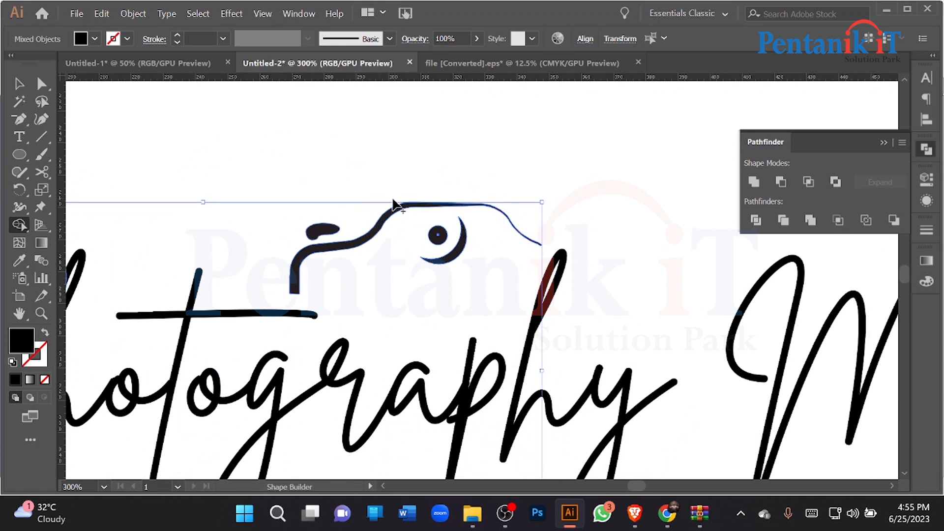
scroll(576, 202, down, 3)
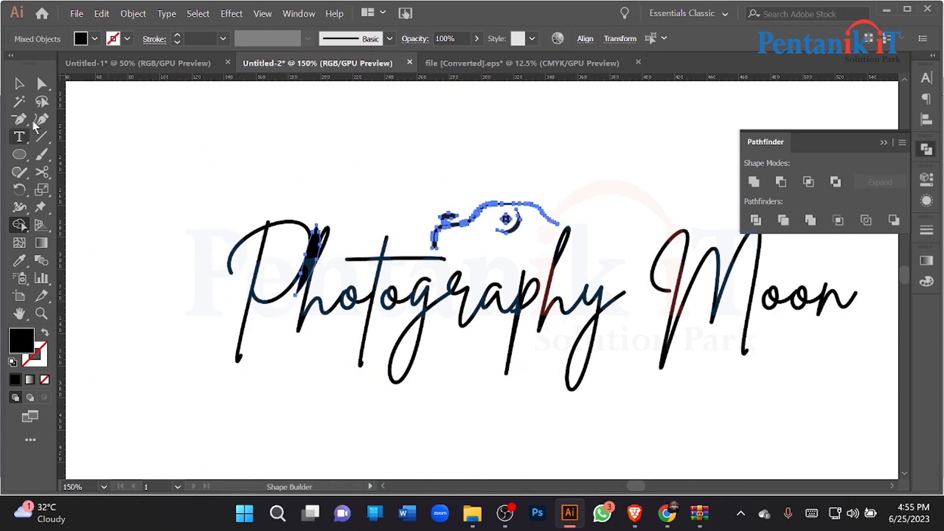
drag(278, 253, 119, 204)
click(20, 84)
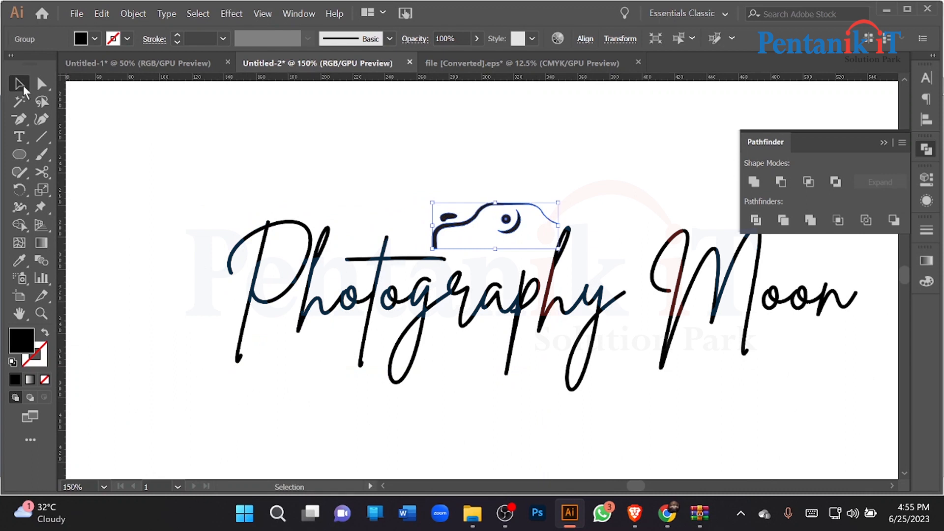
click(199, 184)
scroll(243, 236, down, 1)
scroll(380, 230, up, 1)
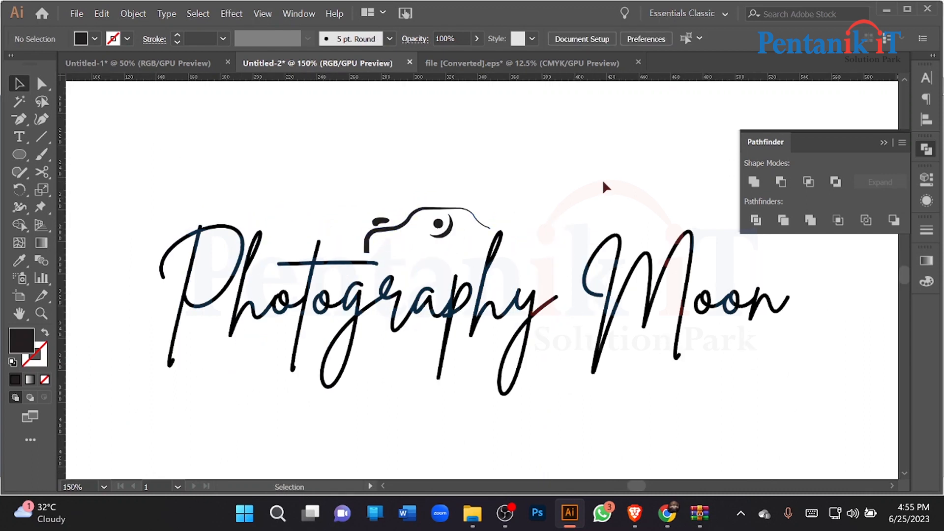
scroll(569, 195, down, 3)
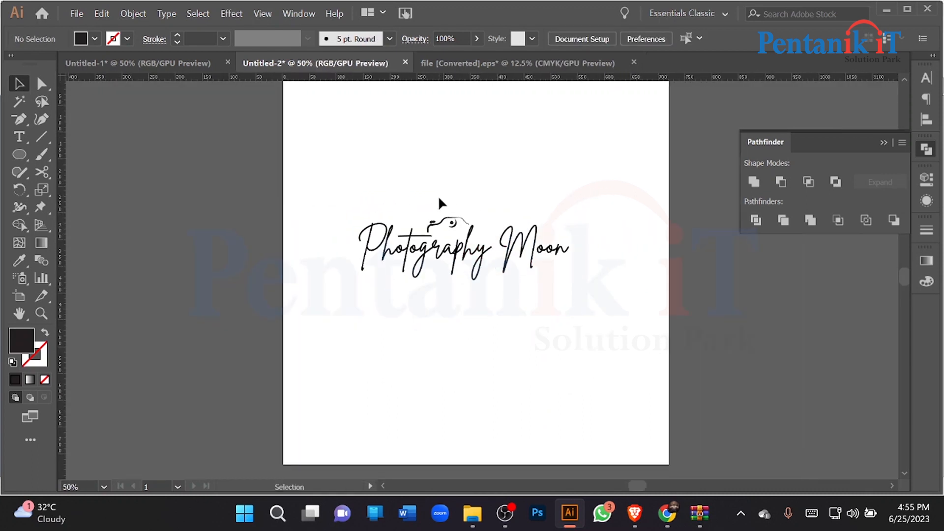
scroll(439, 199, up, 2)
Undo the Shape Builder cuts, the "Photography" offset and its grouping to restore the full camera.
key(ctrl+z)
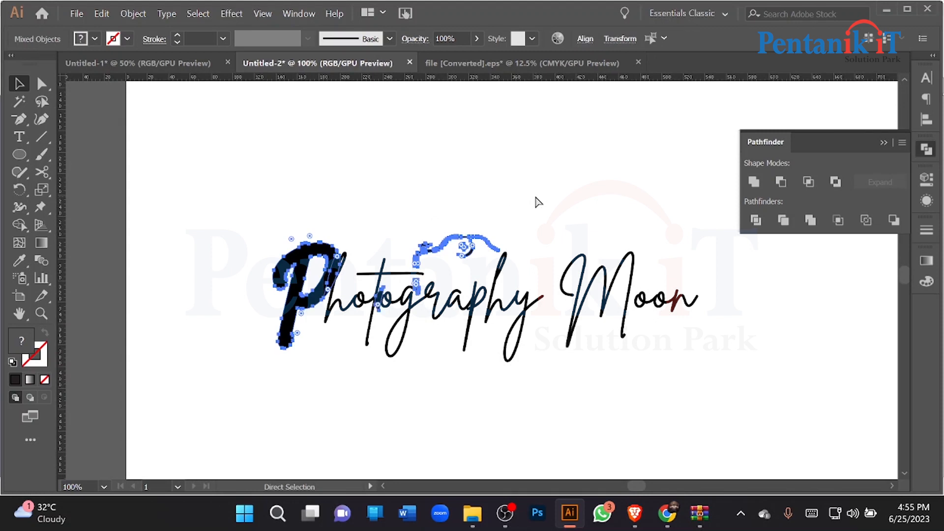
key(ctrl+z)
key(ctrl+z)
key(ctrl+z)
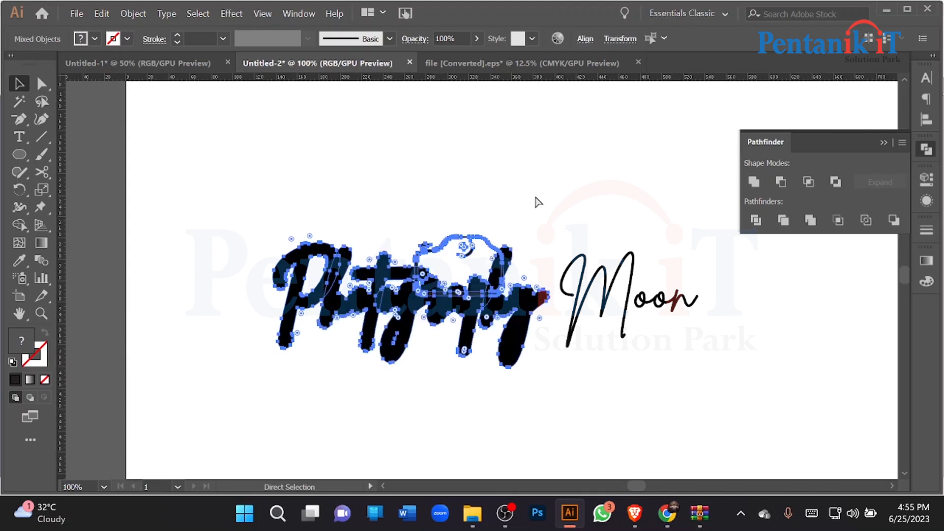
click(536, 198)
drag(577, 208, 531, 208)
scroll(407, 227, up, 3)
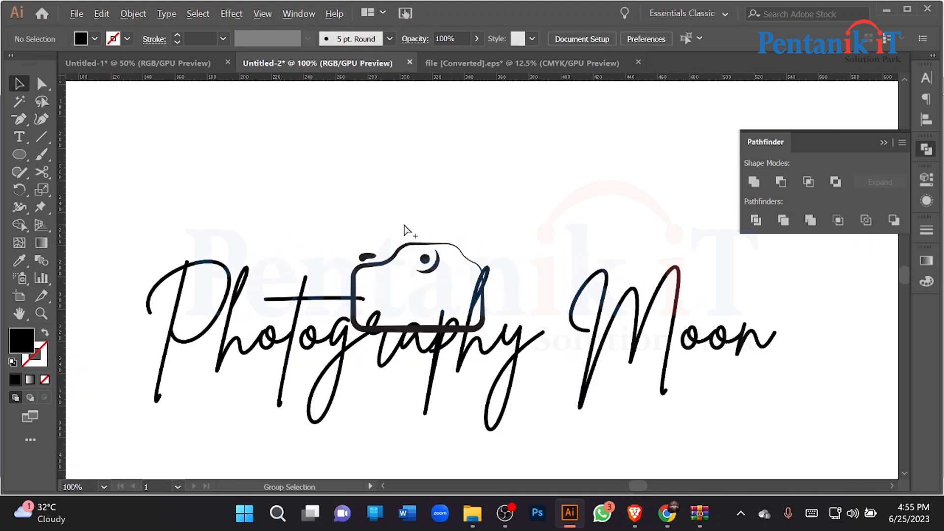
Reposition the camera over "ography" and enlarge it slightly so its side meets the "h" stem.
click(425, 252)
drag(425, 251, 422, 268)
drag(483, 311, 436, 382)
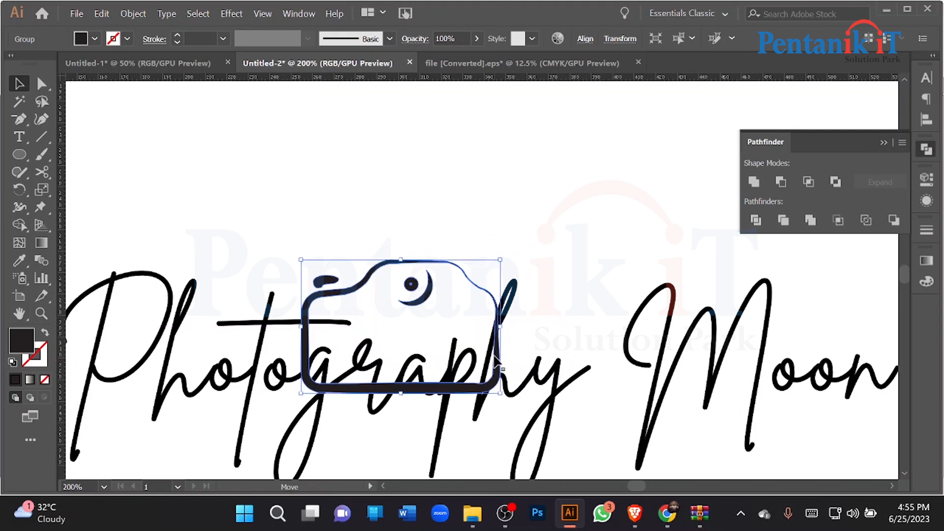
drag(301, 327, 278, 327)
drag(389, 400, 395, 372)
key(ctrl+z)
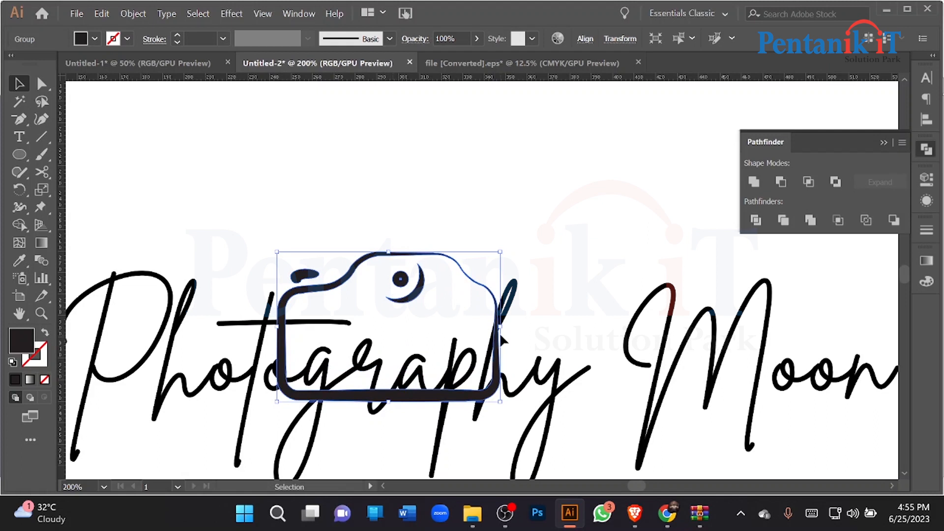
drag(500, 326, 498, 324)
scroll(524, 297, down, 1)
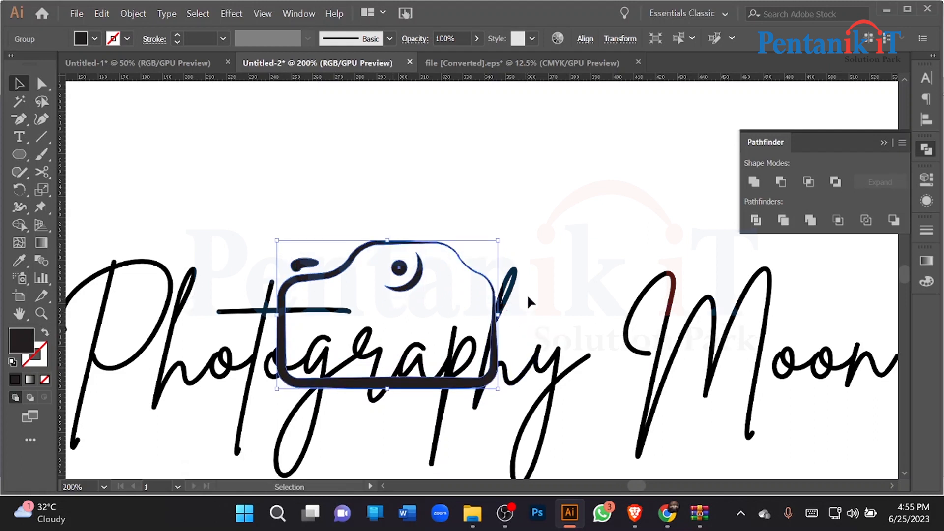
Ungroup the outlined "Photography Moon" lettering into separate letters.
click(513, 283)
scroll(512, 282, down, 2)
scroll(513, 283, down, 1)
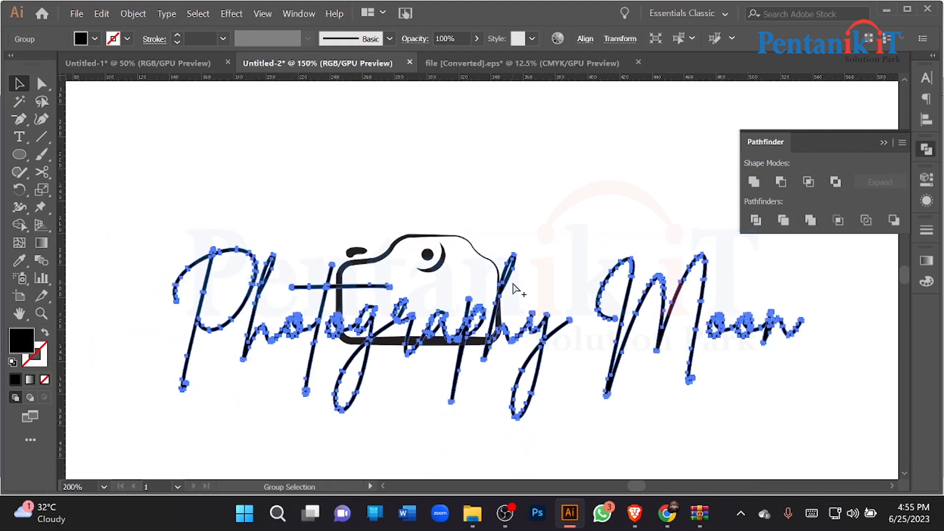
right_click(513, 283)
click(560, 164)
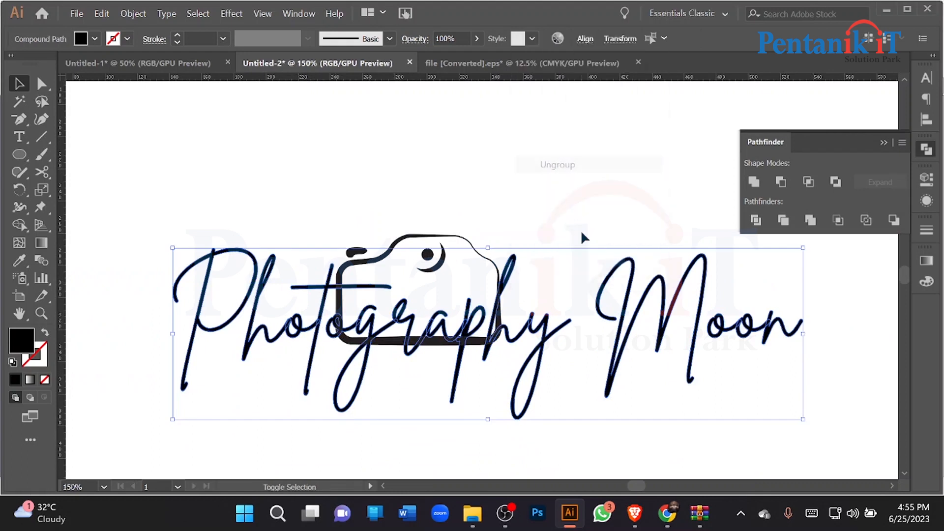
Exclude the "Moon" letters from the selection and unite the outlined "Photography" letters with Pathfinder.
shift+click(804, 326)
key(a)
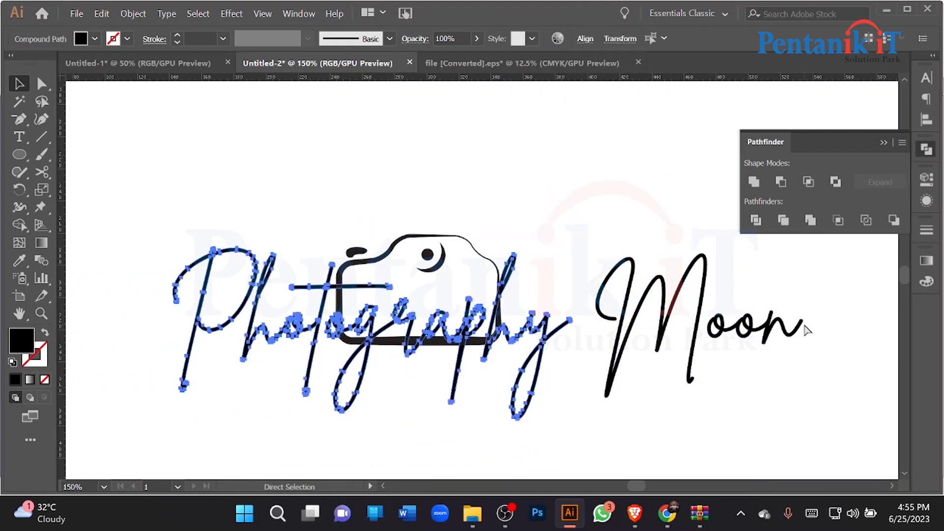
key(v)
click(757, 183)
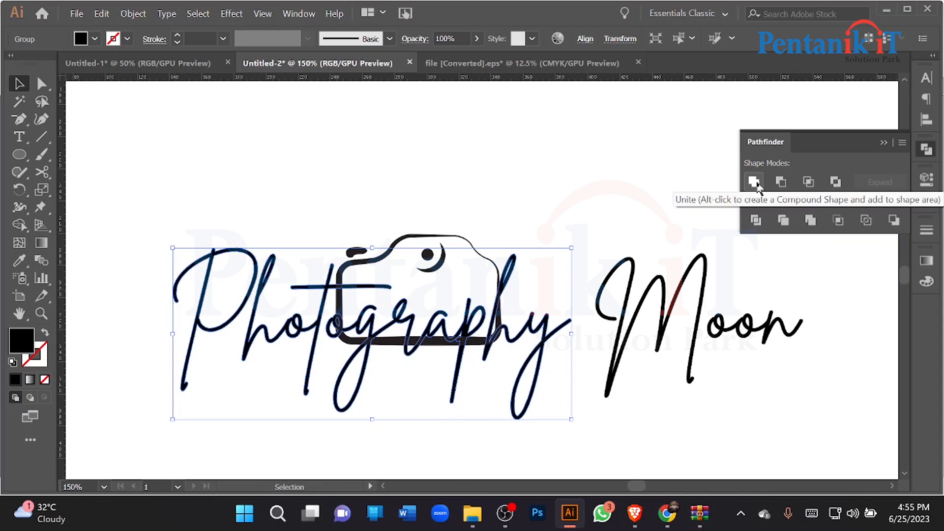
Nudge the camera slightly upward over the "Photography" lettering.
click(434, 270)
key(Up)
key(Up)
key(Up)
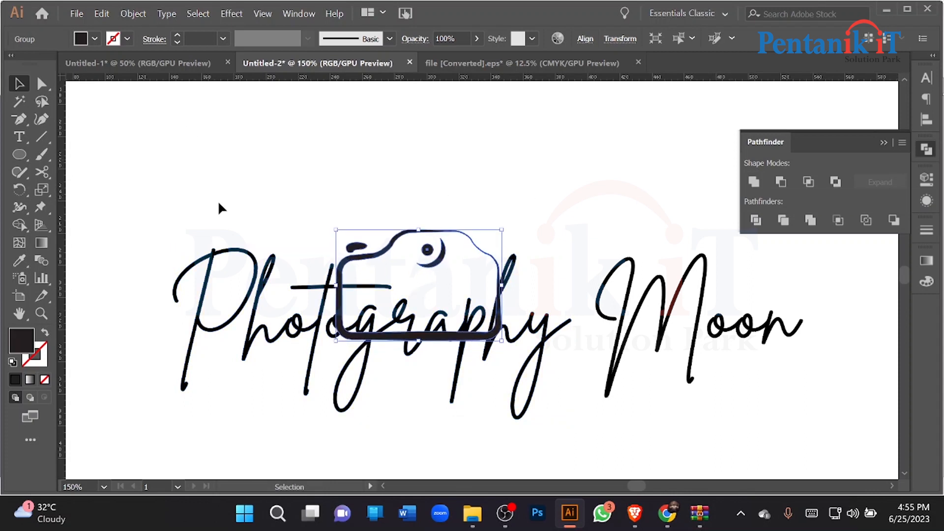
Offset the "Photography" lettering by 5 px with mitered joins and group the resulting thick outline.
click(241, 290)
click(133, 14)
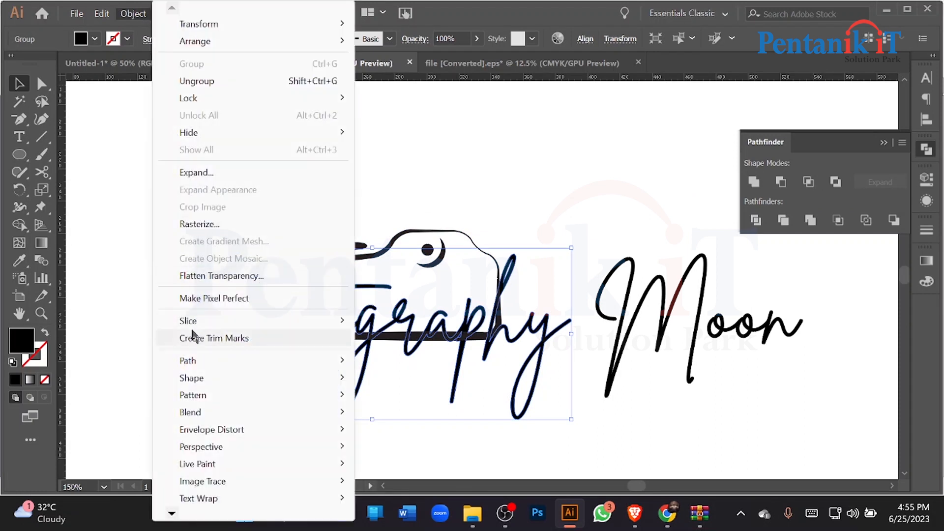
click(404, 224)
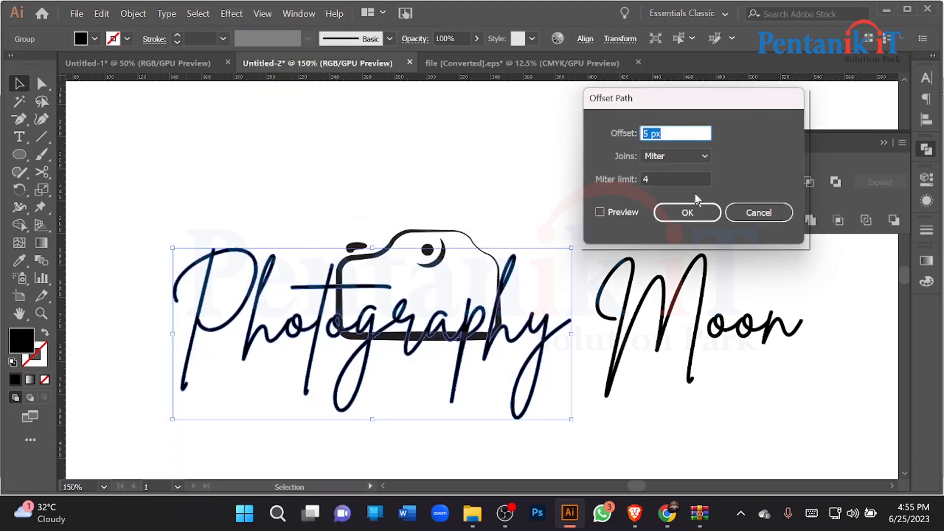
click(687, 211)
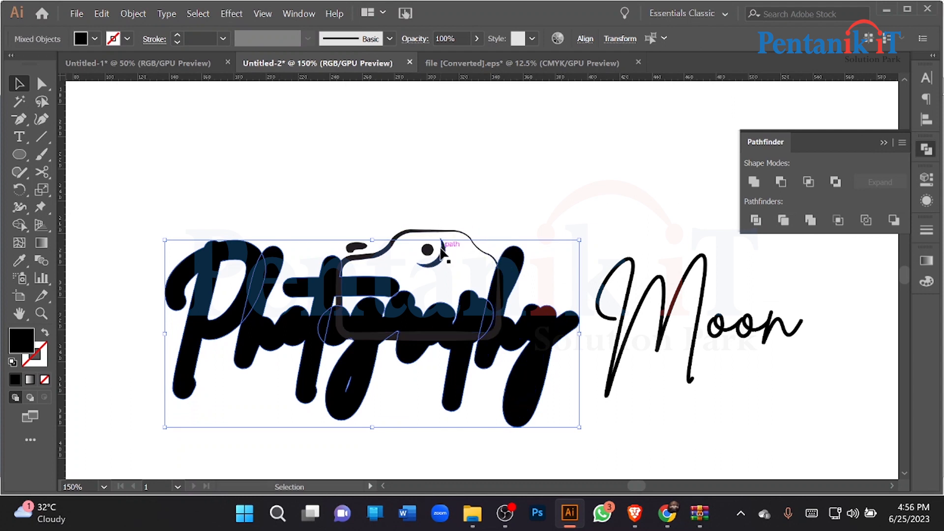
key(ctrl+g)
drag(365, 385, 462, 430)
key(ctrl+z)
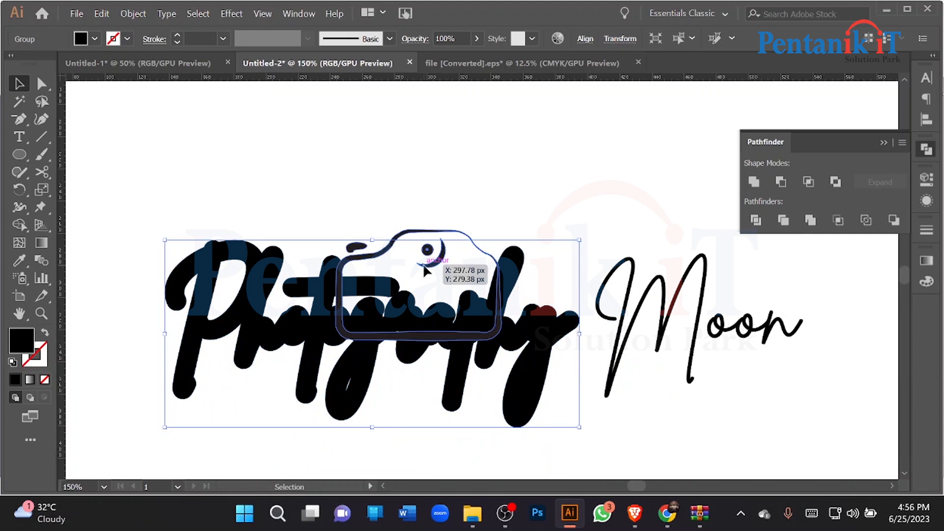
Nudge the camera up and across so its thin side lines up with the stem of the last "h".
click(423, 264)
key(Up)
key(Up)
key(Up)
key(Left)
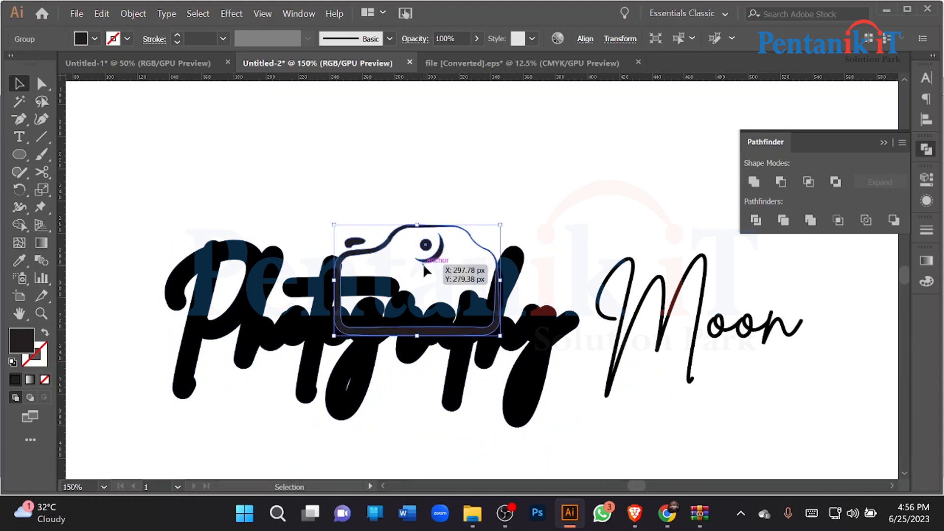
key(Up)
key(Up)
key(Up)
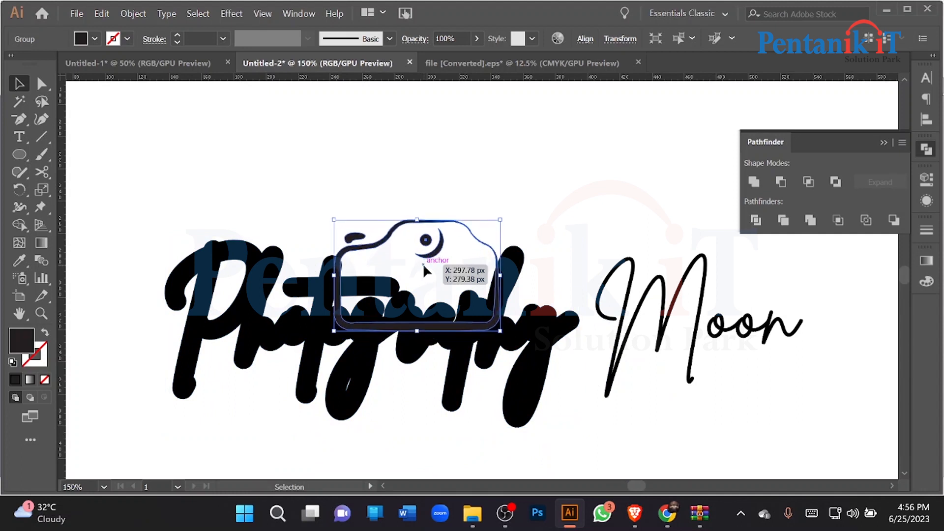
key(Right)
key(Right)
key(Right)
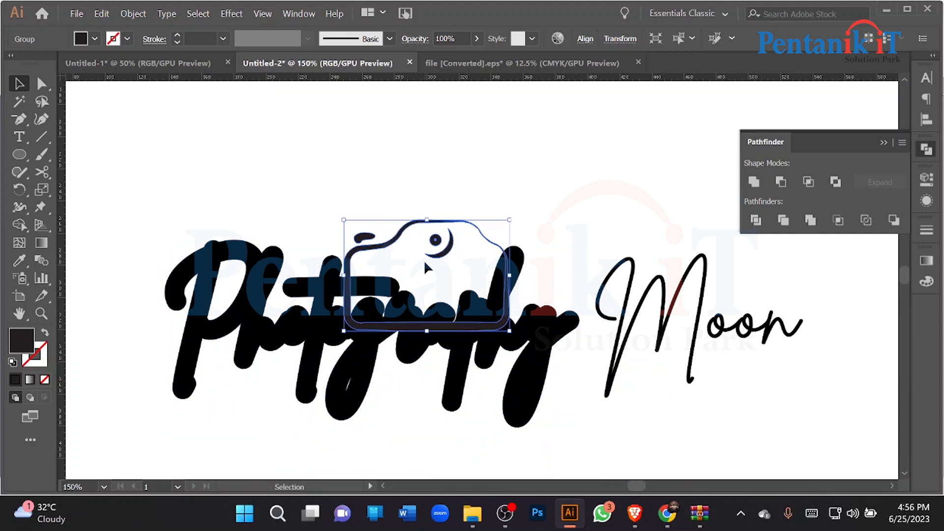
key(Down)
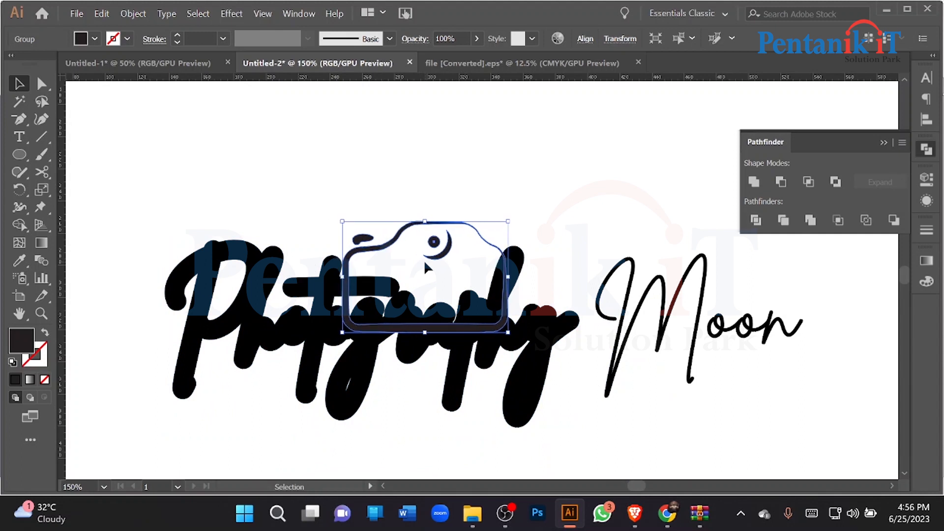
Ungroup the thick offset outline from the original "Photography" lettering and test that it is separate.
shift+click(367, 389)
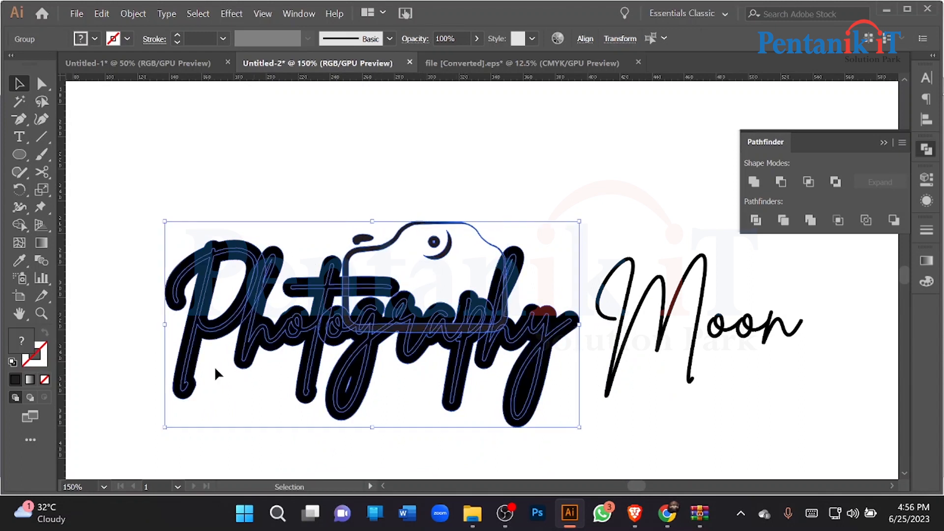
click(147, 305)
click(198, 355)
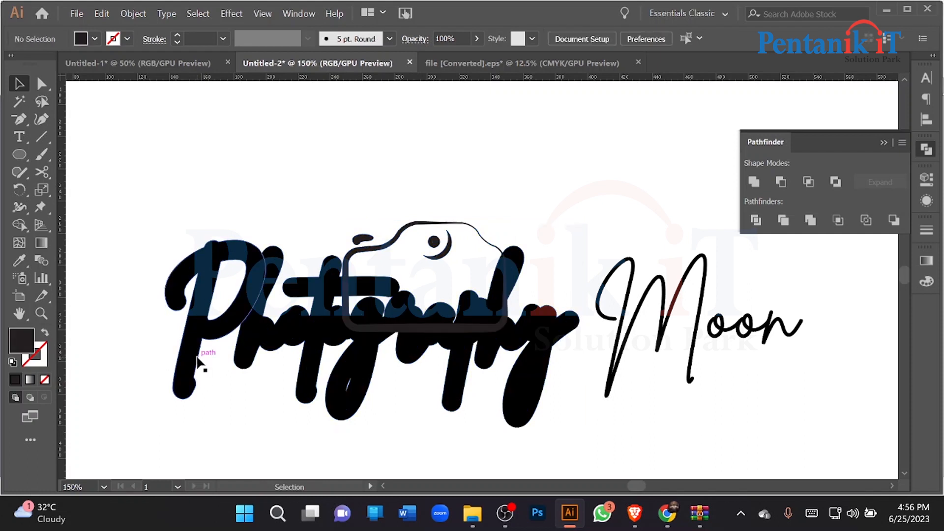
right_click(197, 358)
click(238, 240)
click(242, 188)
click(240, 355)
drag(239, 356, 235, 414)
key(ctrl+z)
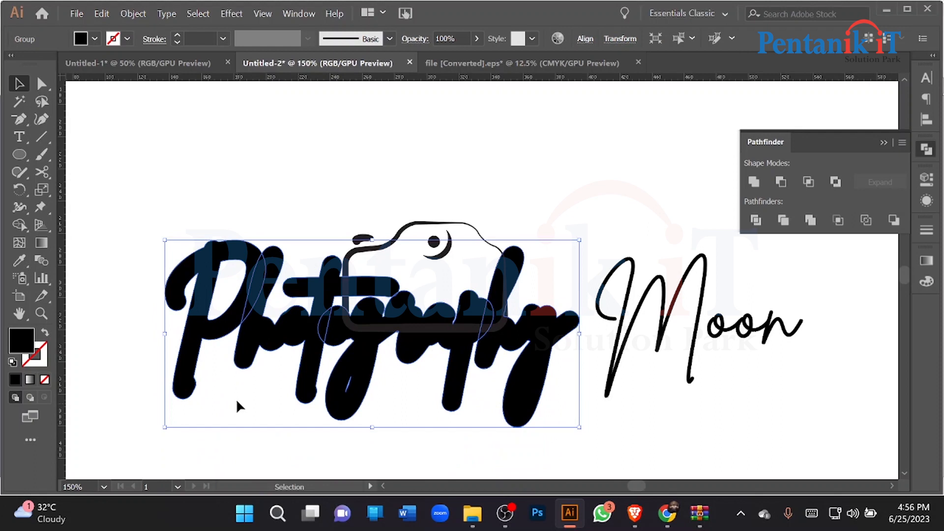
Select the "Photography" offset outline together with the camera and erase the offset regions with Shape Builder.
shift+click(412, 228)
click(19, 225)
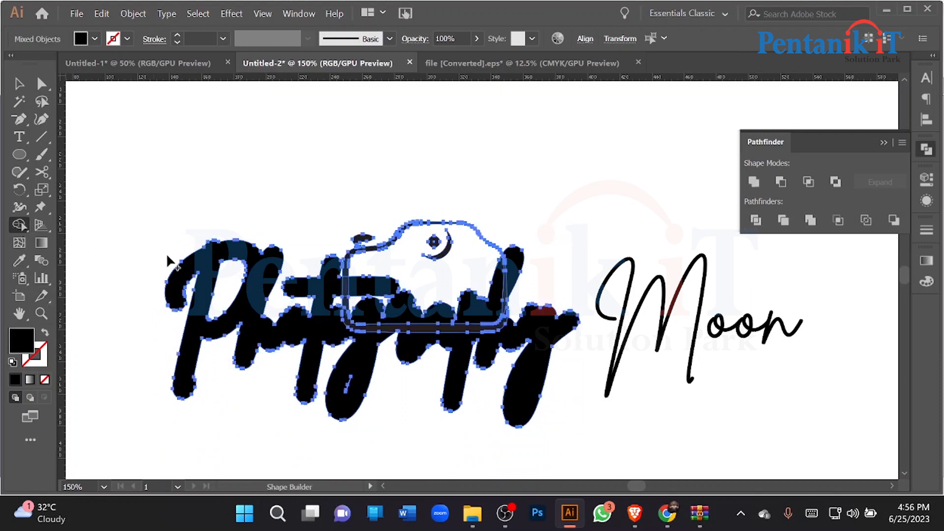
drag(292, 320, 440, 324)
alt+click(477, 316)
alt+click(523, 344)
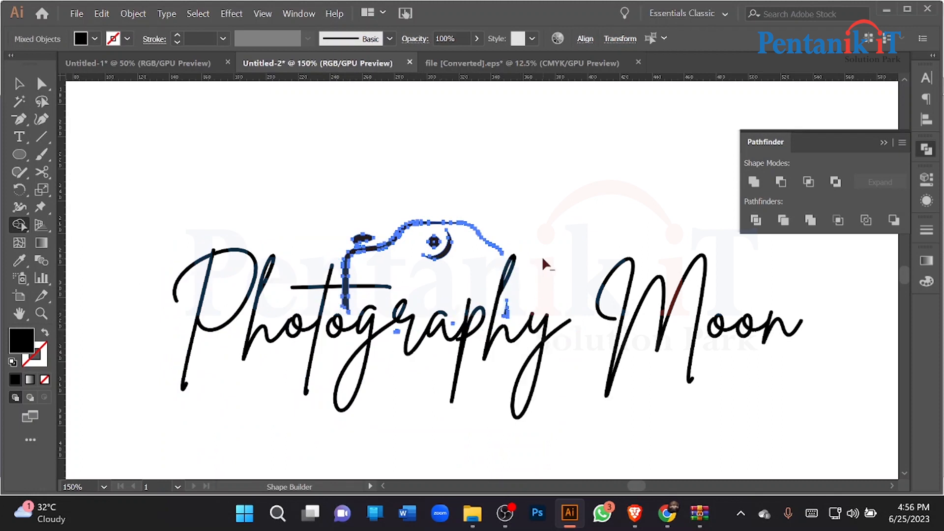
Erase the camera side pieces at and below the "t" crossbar, then deselect the artwork to review the logo.
scroll(422, 305, up, 3)
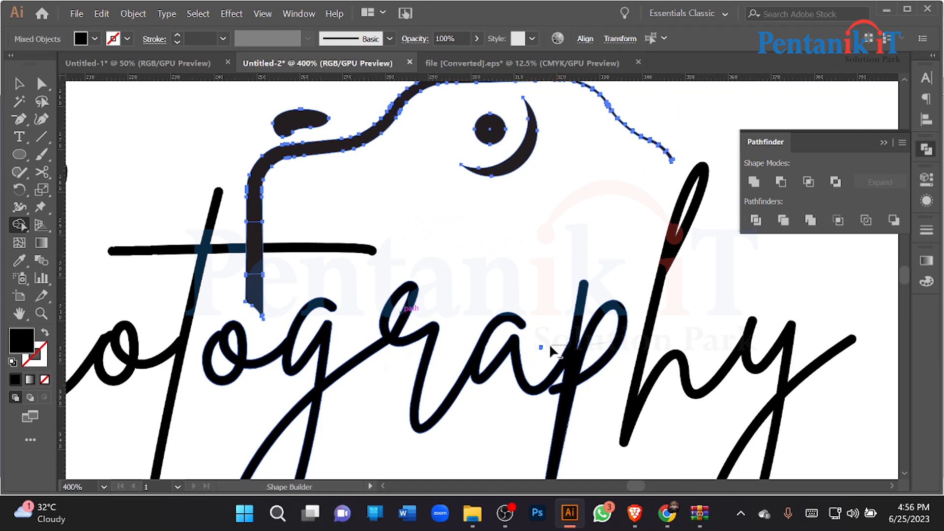
alt+click(254, 261)
scroll(334, 283, down, 2)
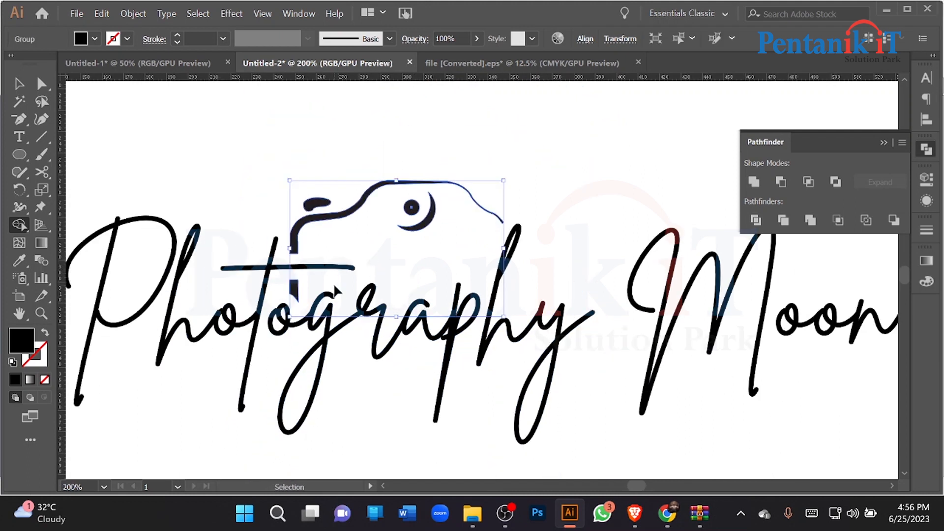
alt+click(290, 301)
click(20, 86)
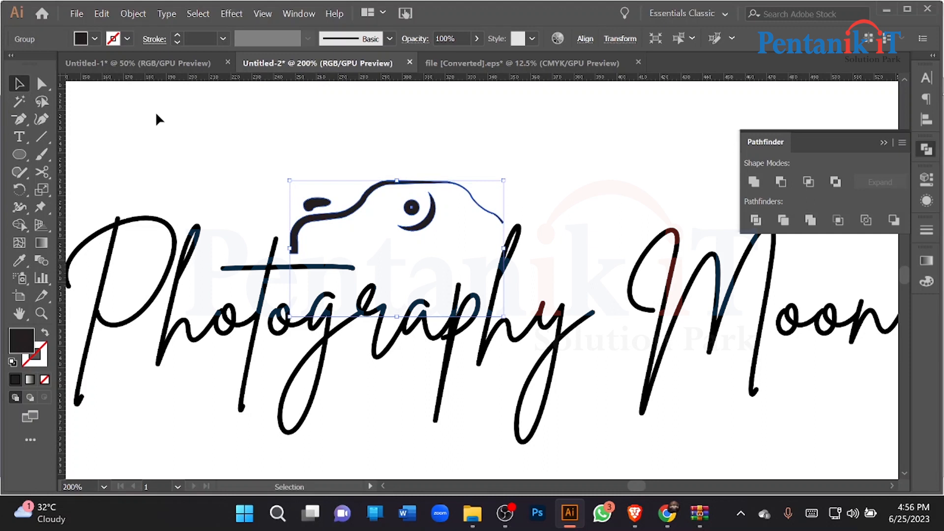
click(159, 120)
scroll(509, 187, down, 3)
drag(614, 222, 510, 255)
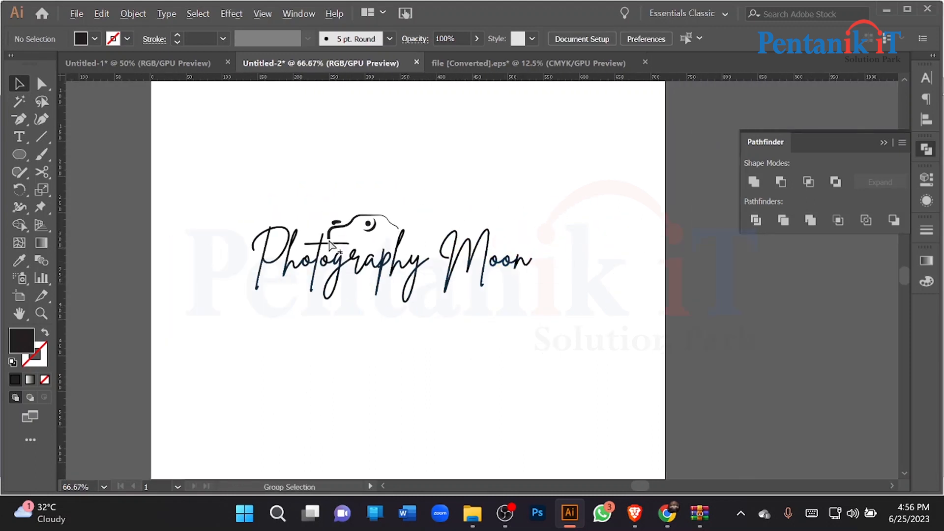
scroll(323, 208, up, 1)
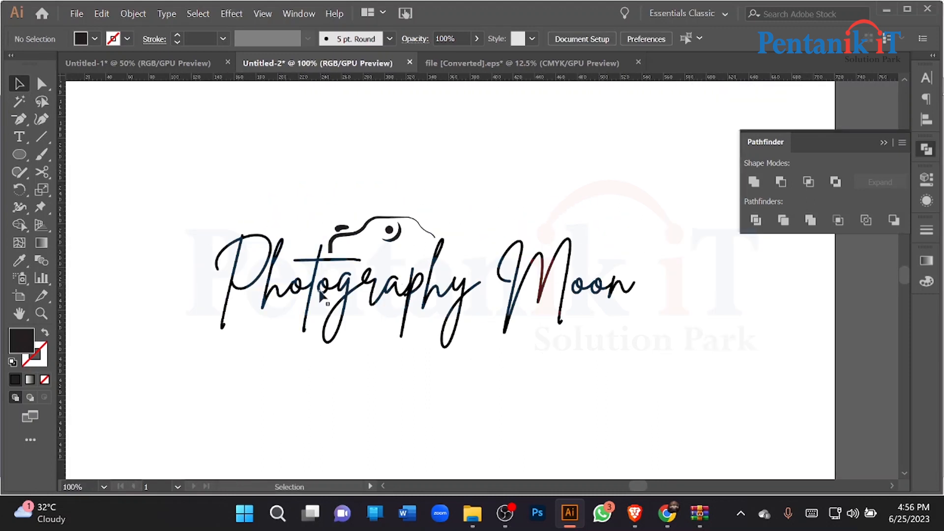
Undo the Shape Builder cuts and the latest camera nudges to restore the full camera.
key(ctrl+z)
key(ctrl+z)
key(ctrl+z)
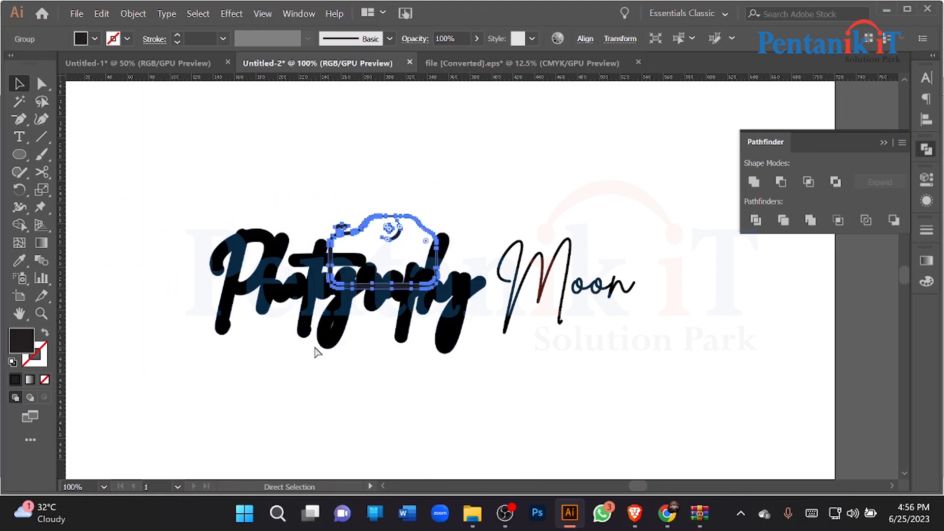
key(ctrl+z)
key(ctrl+z)
key(ctrl+z)
key(ctrl+z)
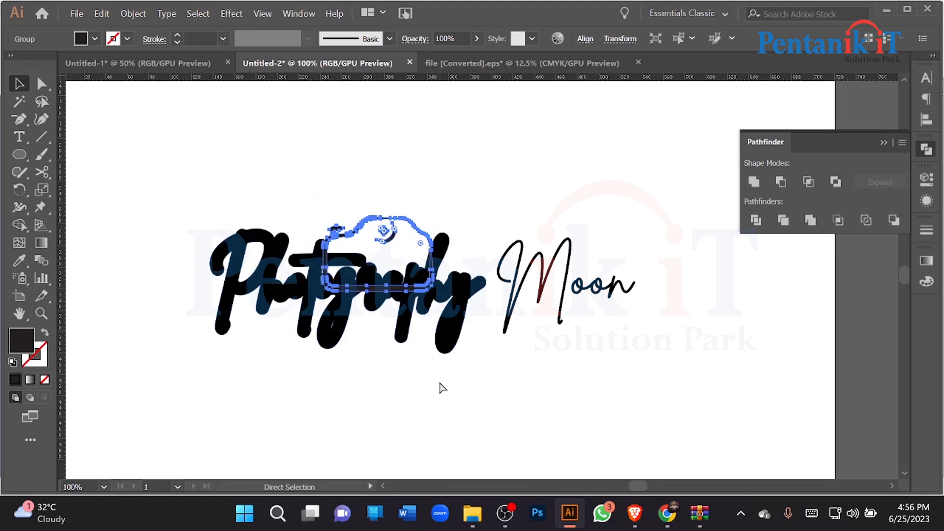
Reposition the camera between the last "h" of "Photography" and the "M" of "Moon", fine-tuning its size to span them.
drag(534, 380, 456, 395)
click(416, 378)
drag(341, 314, 439, 305)
drag(467, 273, 460, 273)
drag(421, 303, 422, 293)
drag(364, 261, 361, 265)
drag(459, 264, 466, 263)
drag(416, 295, 416, 287)
click(427, 364)
click(428, 331)
Group the whole "Photography Moon" lettering and create an offset path around it.
drag(126, 295, 576, 337)
key(ctrl+g)
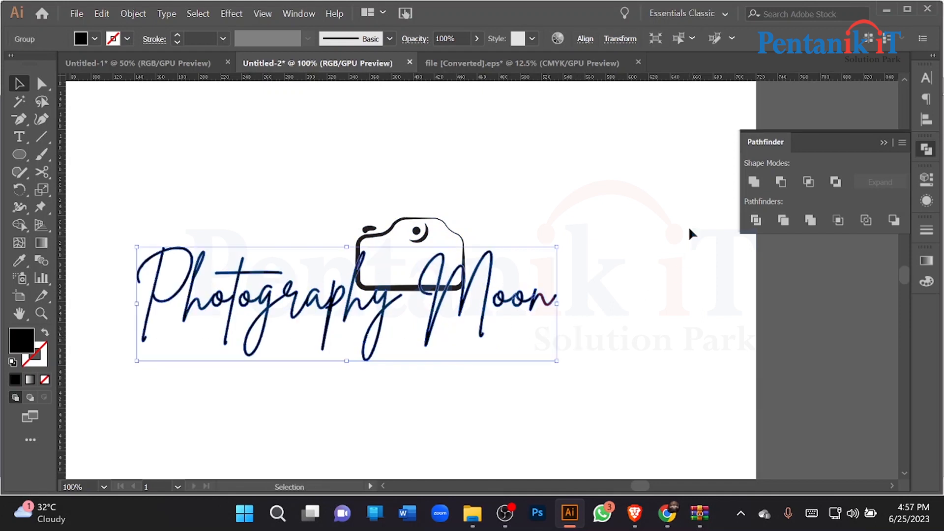
click(133, 14)
mouse_move(217, 360)
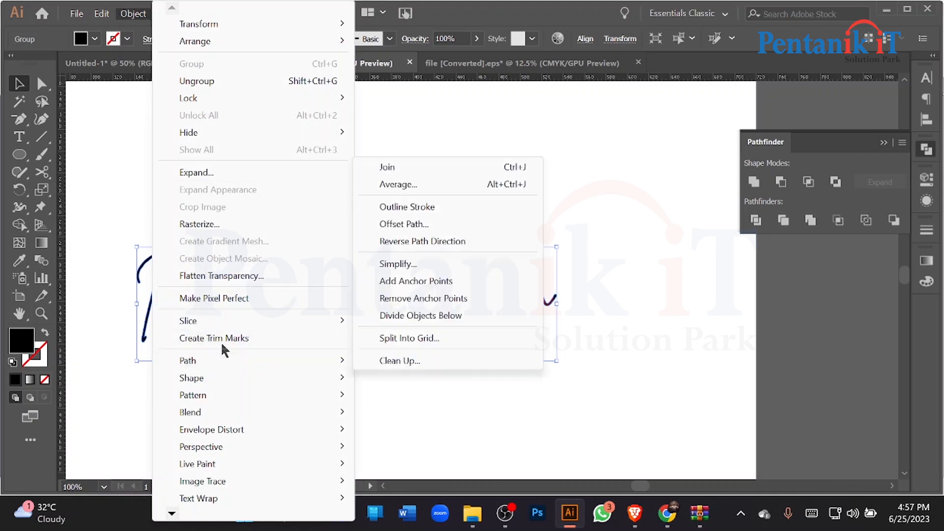
click(421, 226)
click(659, 218)
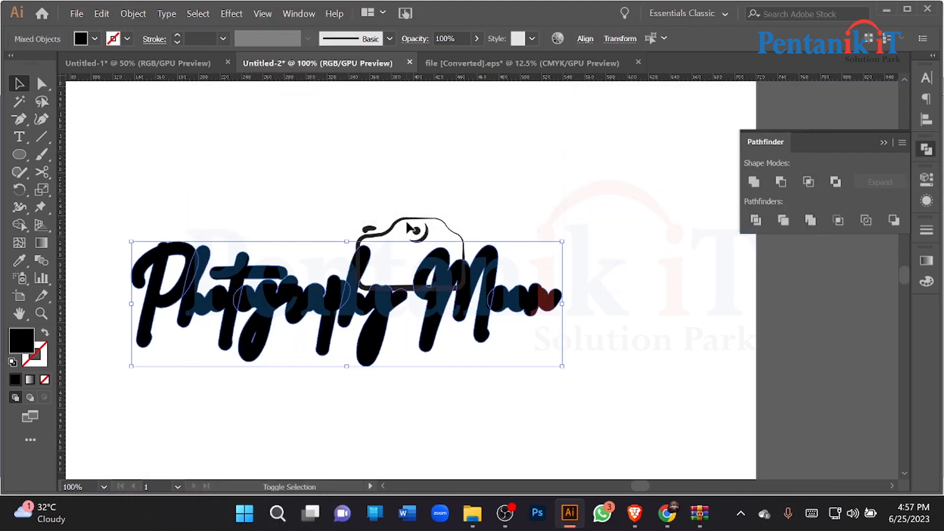
Add the camera to the offset selection and erase the offset areas across the lettering with Shape Builder.
shift+click(403, 227)
alt+scroll(408, 228, up, 2)
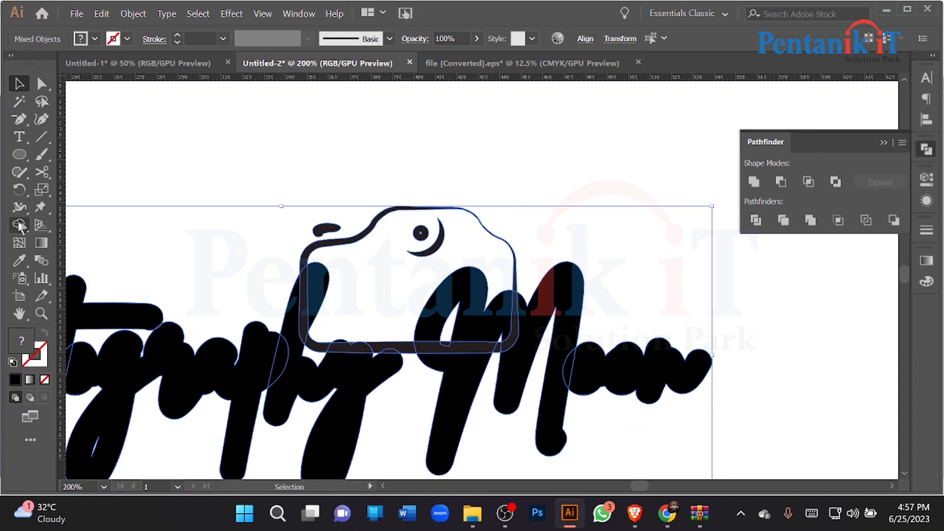
click(19, 225)
mouse_move(250, 321)
alt+mouse_down()
mouse_move(393, 340)
mouse_move(680, 349)
alt+mouse_up()
alt+click(472, 315)
alt+scroll(621, 353, down, 1)
mouse_move(615, 356)
alt+mouse_down()
mouse_move(324, 357)
mouse_move(467, 356)
mouse_move(589, 371)
alt+mouse_up()
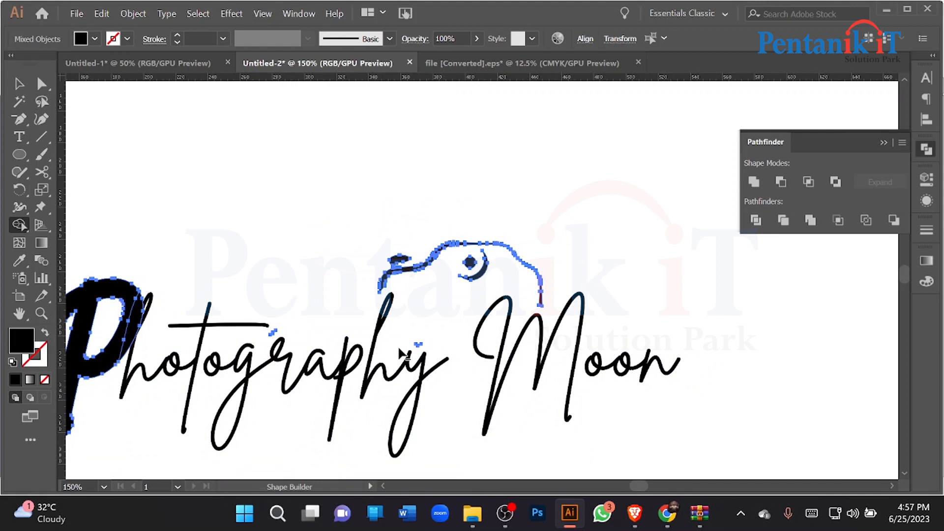
Erase the remaining offset around the "P" and the stray slivers near "g" and "y", then deselect the artwork.
alt+scroll(411, 344, up, 4)
mouse_move(445, 332)
alt+mouse_down()
mouse_move(438, 367)
mouse_move(468, 344)
alt+mouse_up()
alt+scroll(468, 344, down, 5)
alt+scroll(305, 331, up, 2)
alt+drag(266, 315, 195, 326)
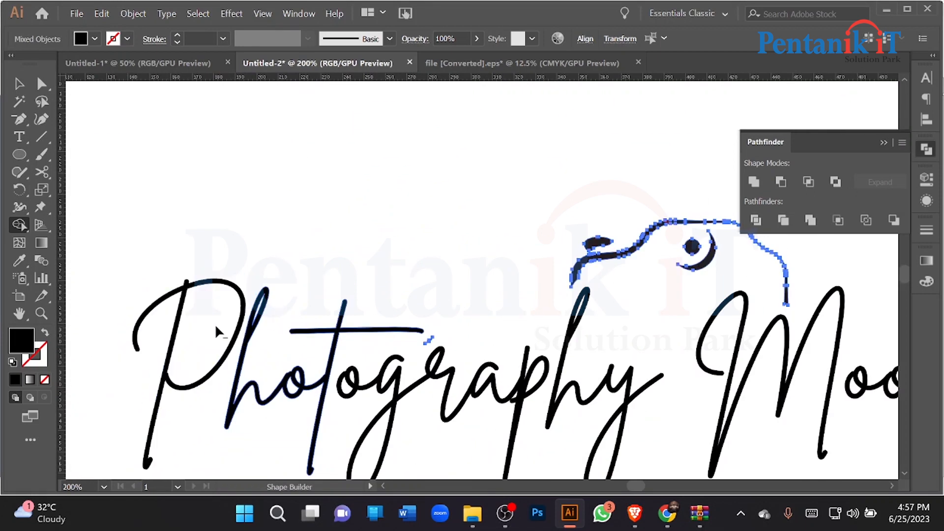
alt+drag(438, 344, 435, 343)
alt+scroll(416, 337, down, 2)
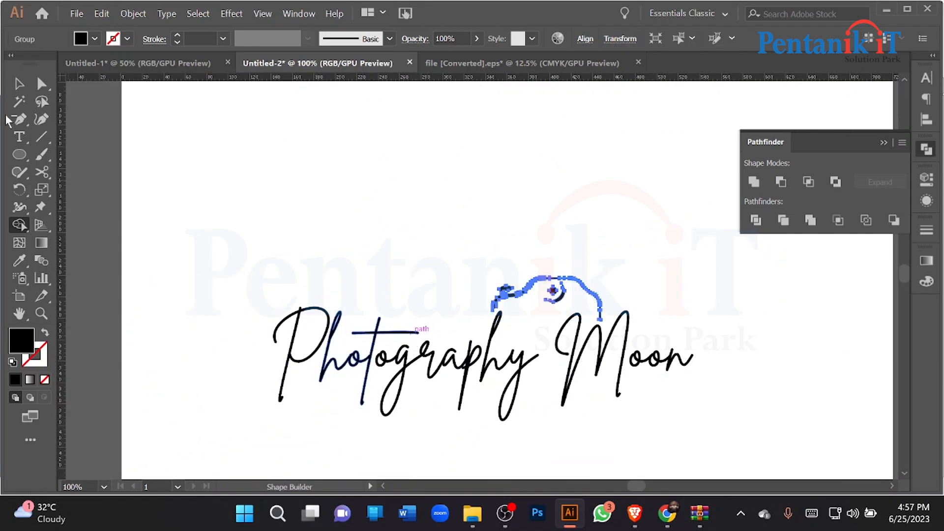
click(19, 89)
click(423, 197)
Try to draw a curved Pen tool path beneath the lettering and undo it.
alt+scroll(424, 197, down, 1)
alt+scroll(424, 198, down, 1)
drag(379, 329, 438, 344)
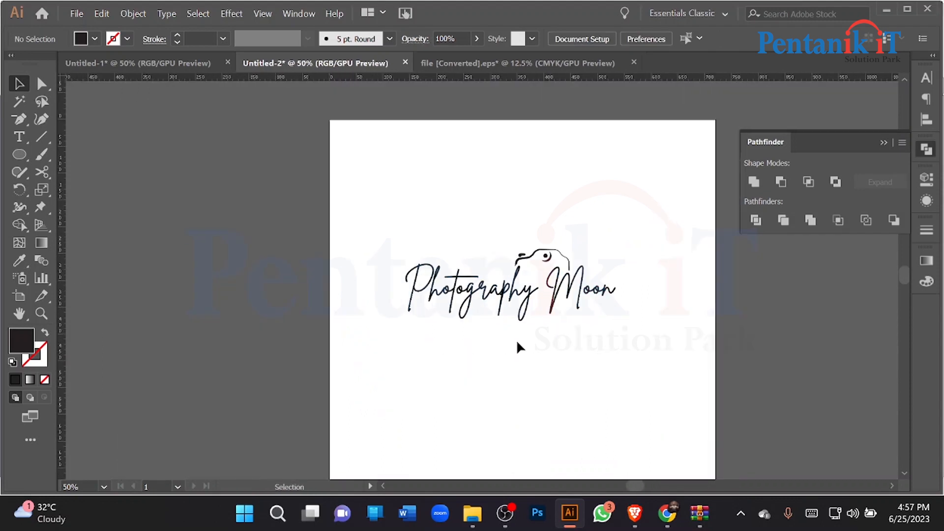
alt+scroll(541, 328, up, 1)
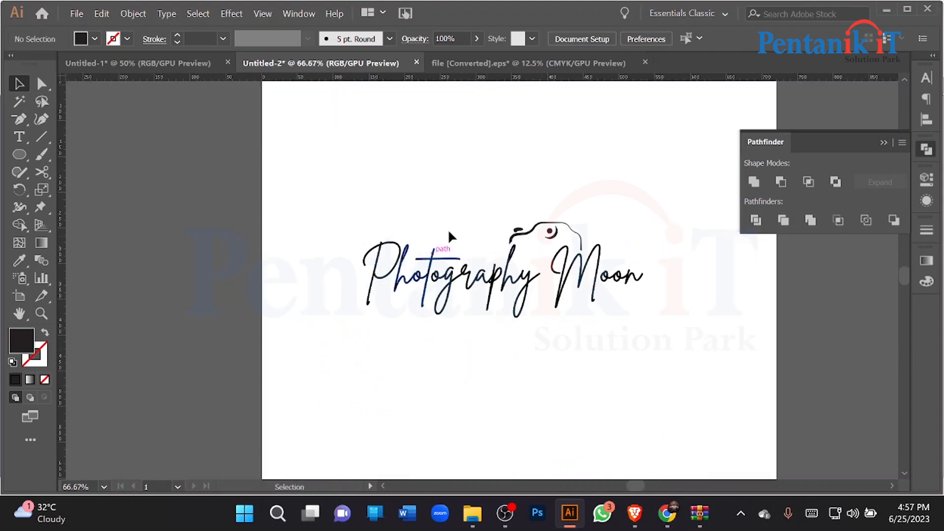
scroll(467, 227, down, 1)
right_click(17, 122)
click(60, 121)
key(ctrl+plus)
click(362, 324)
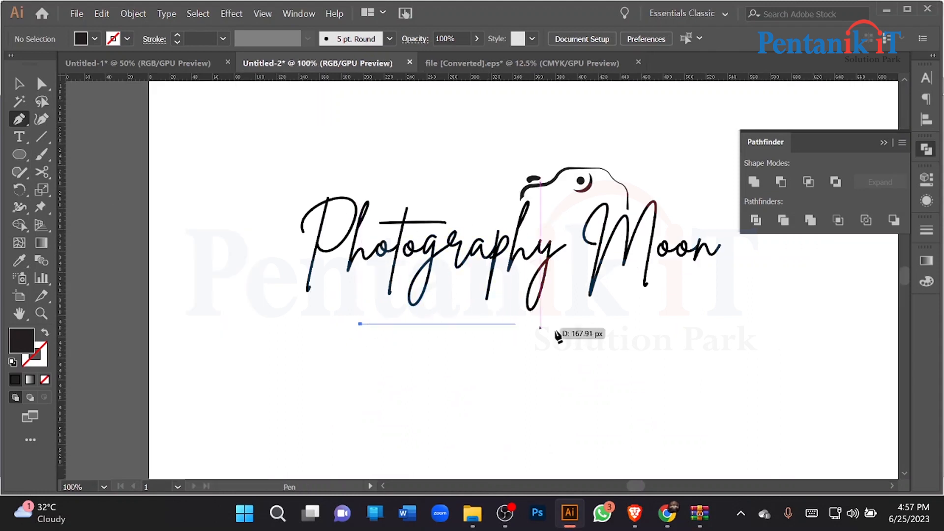
drag(625, 330, 798, 384)
key(ctrl+z)
key(ctrl+z)
Draw an arched Pen path beneath the lettering, ending below the "M", and swap its fill and stroke.
click(351, 330)
drag(640, 317, 878, 363)
key(ctrl+z)
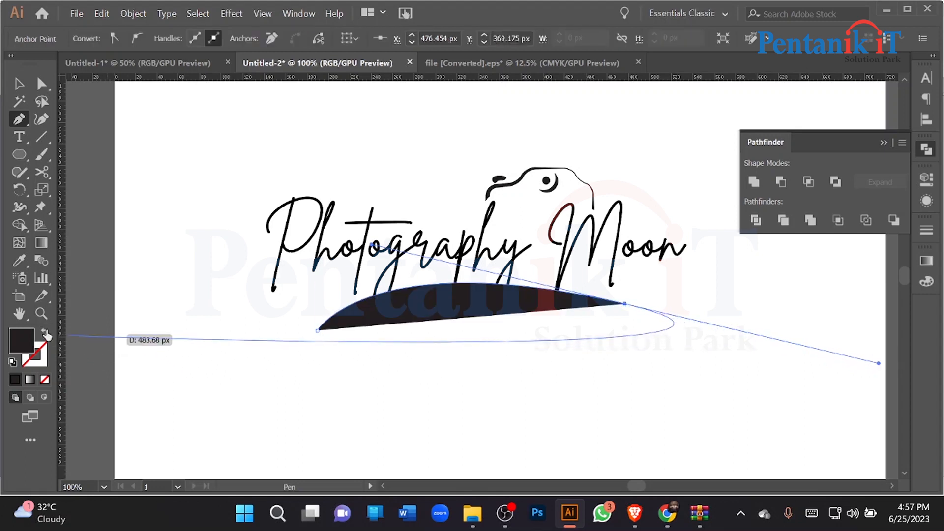
key(shift+x)
scroll(393, 327, up, 1)
click(16, 88)
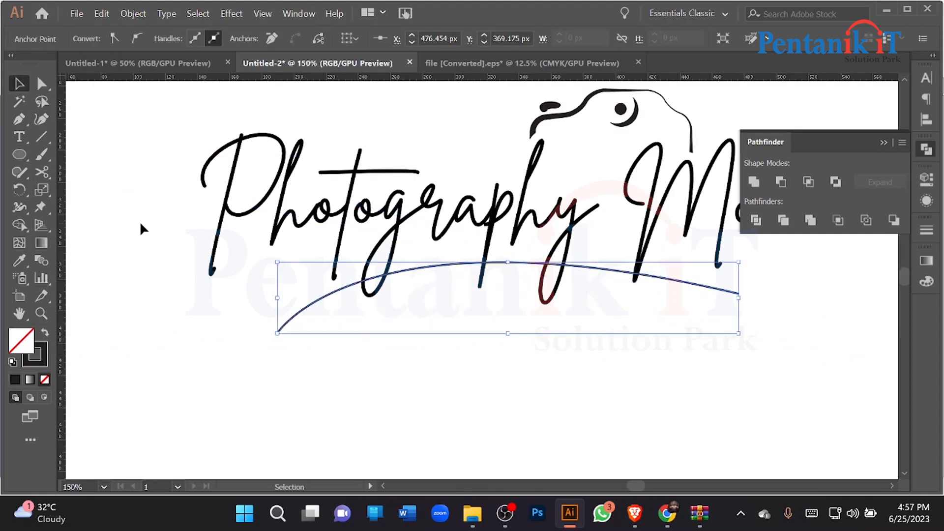
Set the curved line's stroke weight to 2 pt and give it a round cap.
click(139, 226)
click(302, 308)
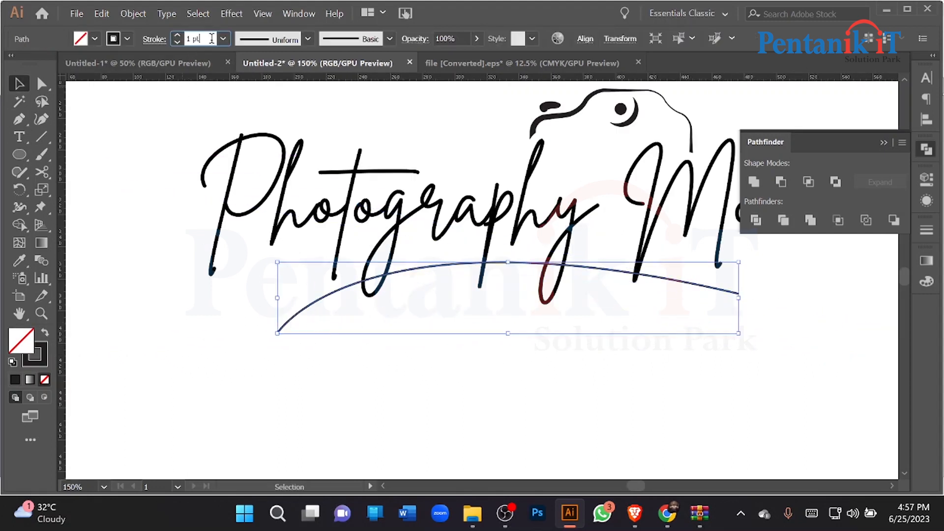
key(Up)
key(Up)
key(Down)
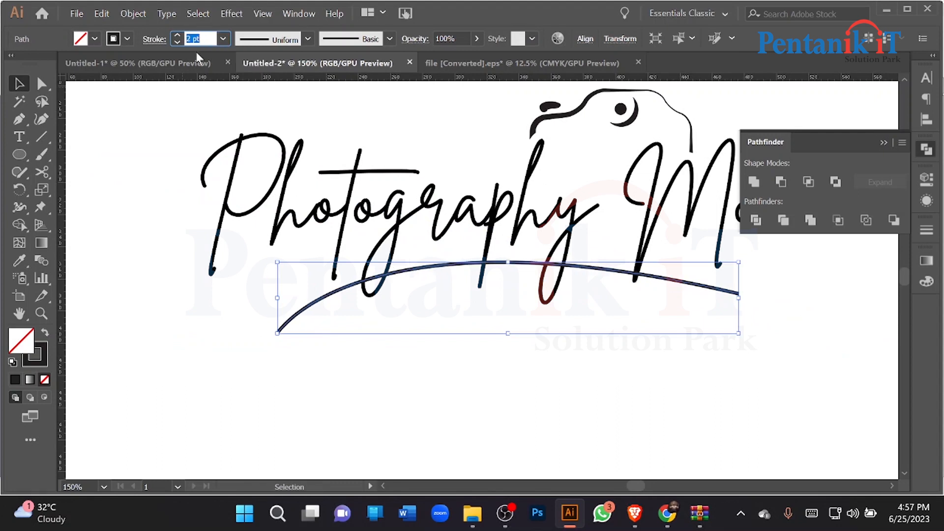
click(153, 39)
click(74, 76)
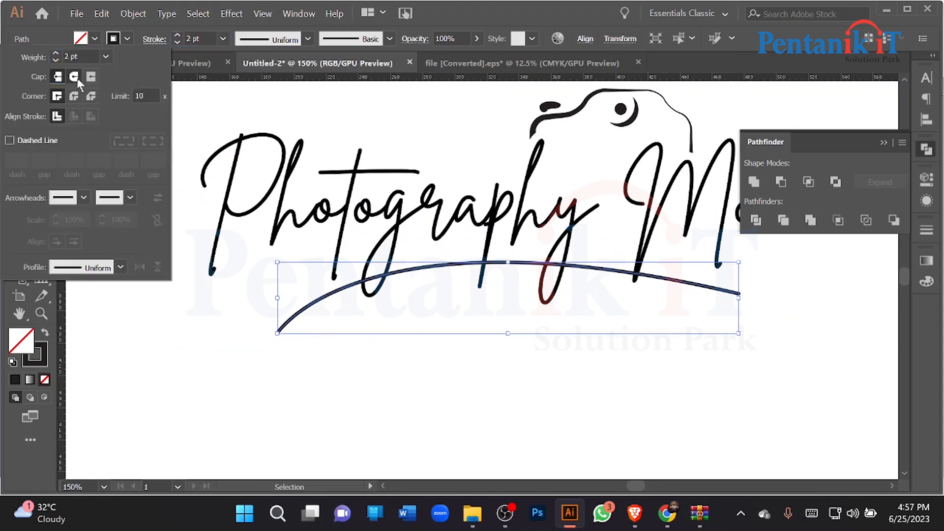
click(136, 324)
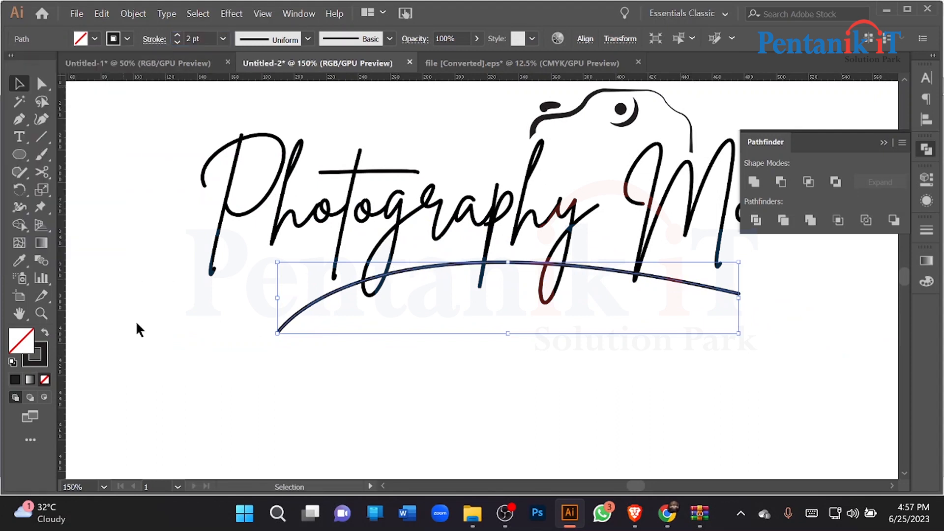
Apply the wedge-shaped width profile to the curved line so it tapers toward the "M", and deselect it.
click(154, 39)
click(121, 267)
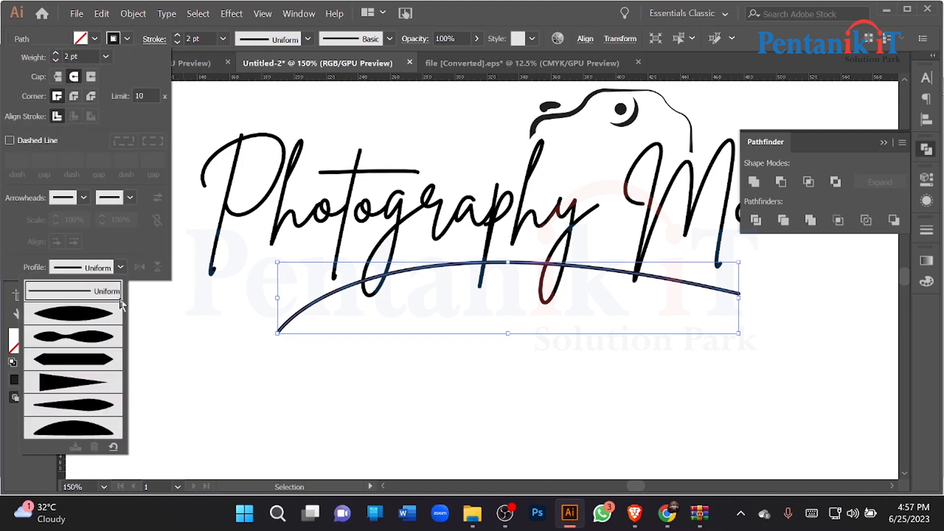
click(79, 382)
click(392, 418)
click(437, 415)
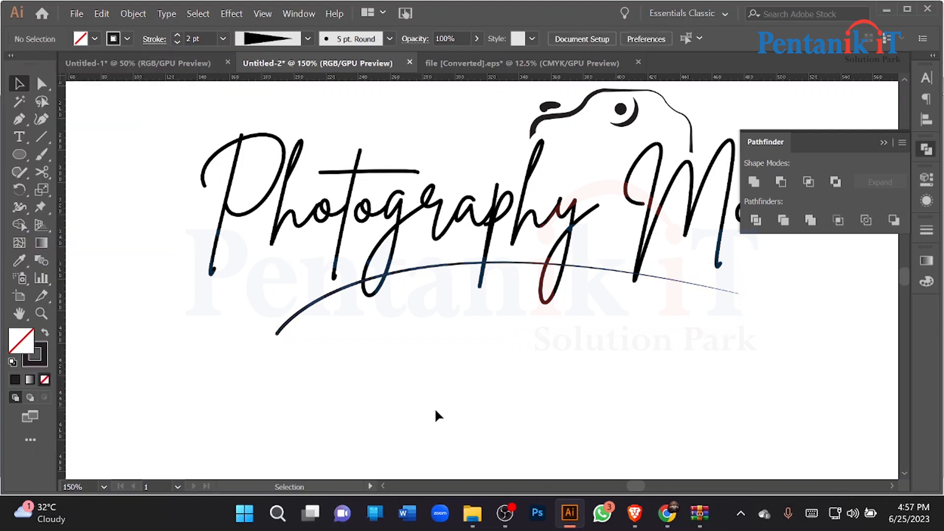
Flatten and slightly widen the tapered curve, and reposition it across the descenders of the lettering.
click(304, 319)
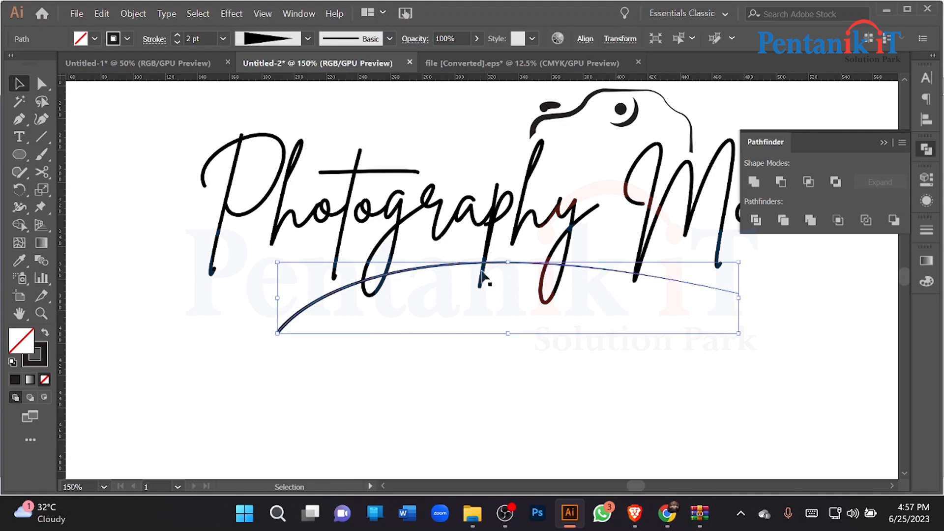
drag(508, 262, 507, 269)
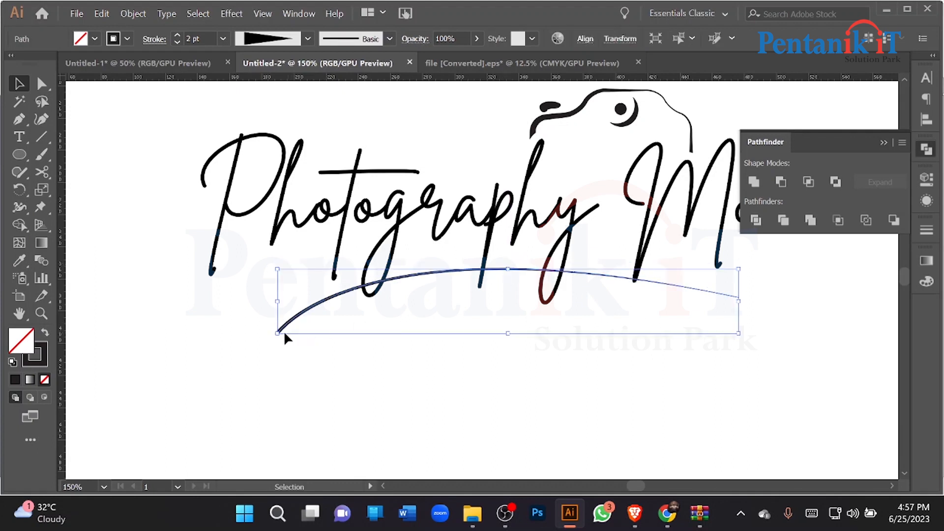
drag(275, 332, 270, 321)
drag(610, 277, 615, 272)
Expand the appearance of the curved line and create an offset path around it.
click(133, 13)
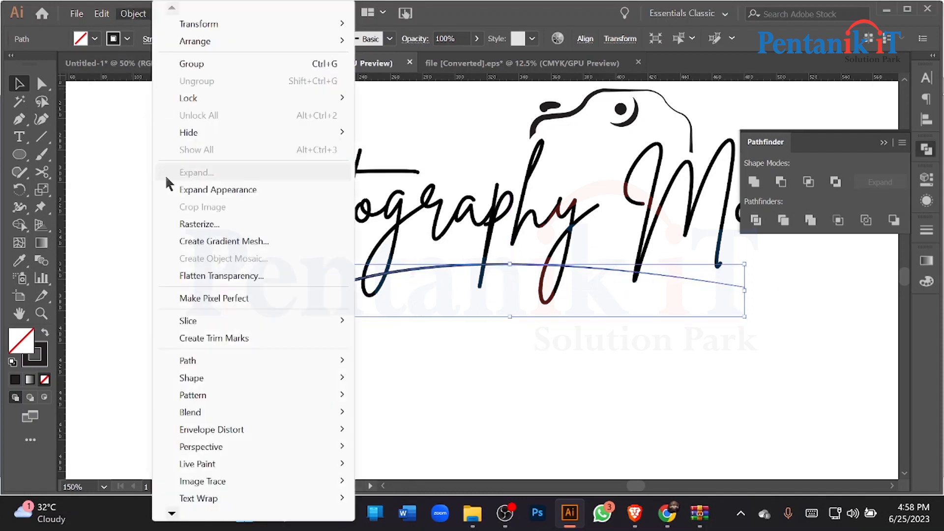
click(206, 190)
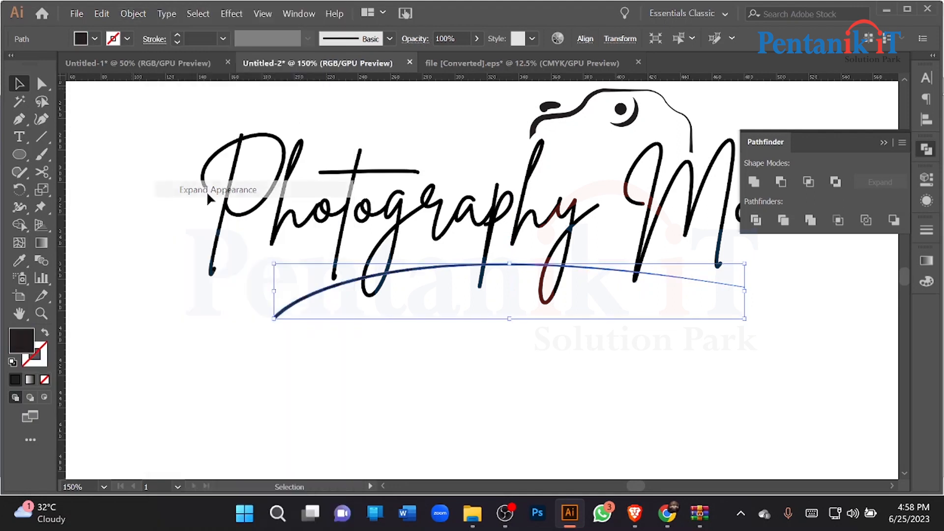
click(145, 15)
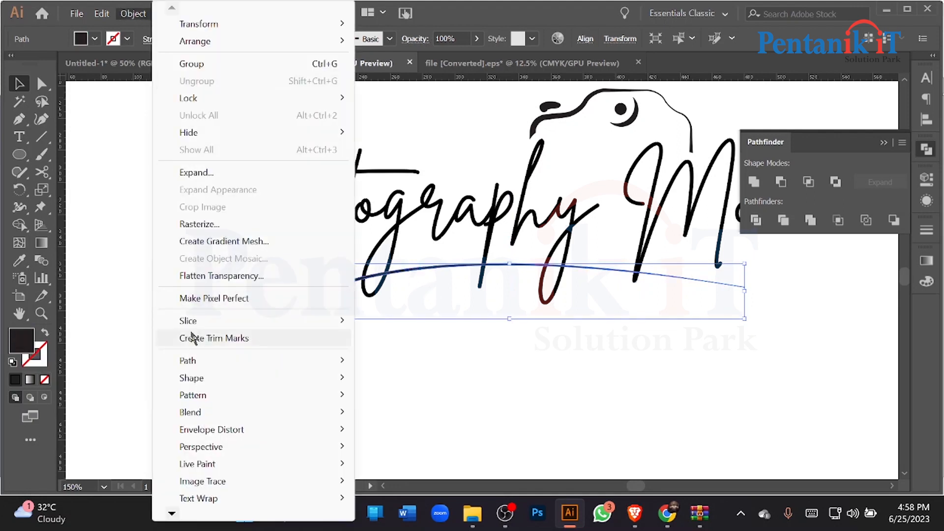
mouse_move(193, 359)
click(404, 224)
key(Return)
Select all the artwork and remove the offset areas around the curve with Shape Builder, leaving gaps in the descenders.
key(ctrl+a)
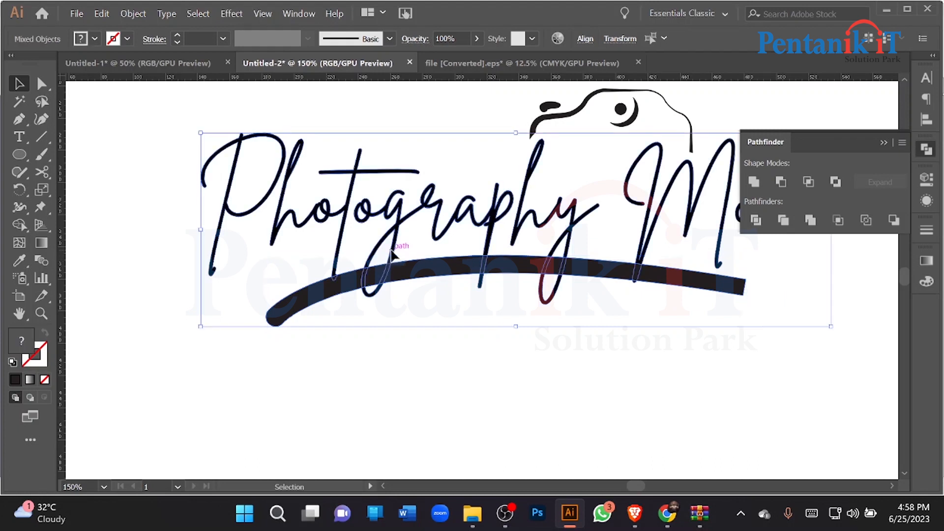
key(ctrl+equal)
click(19, 225)
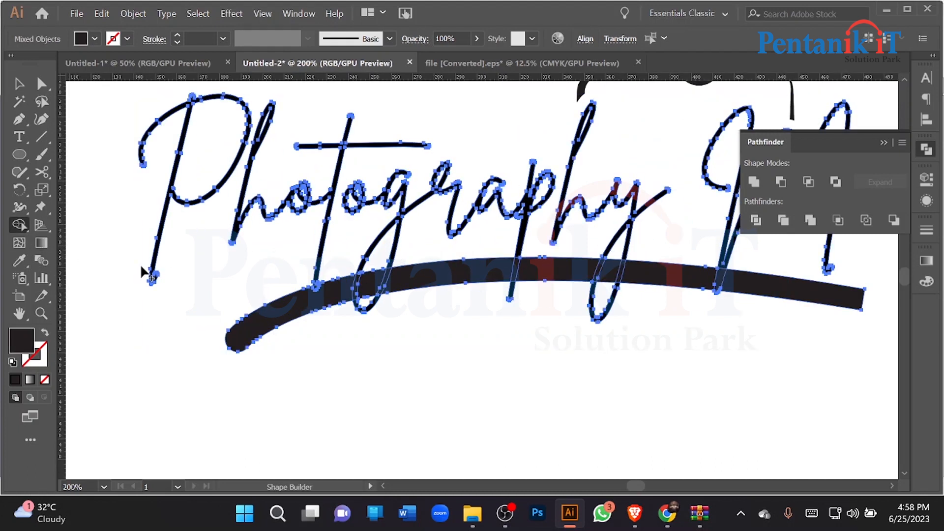
mouse_move(325, 290)
mouse_down()
mouse_move(544, 267)
mouse_move(689, 274)
mouse_move(864, 301)
mouse_up()
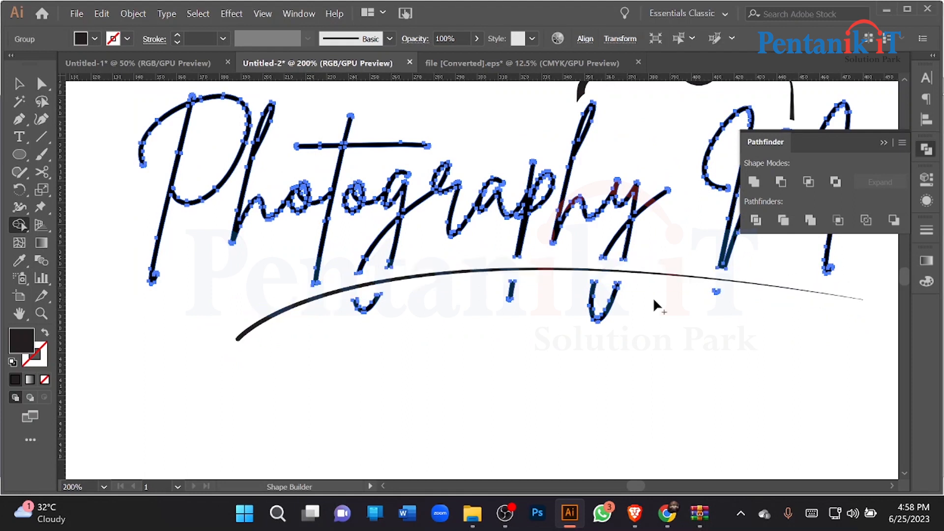
click(19, 84)
scroll(311, 238, down, 2)
click(467, 334)
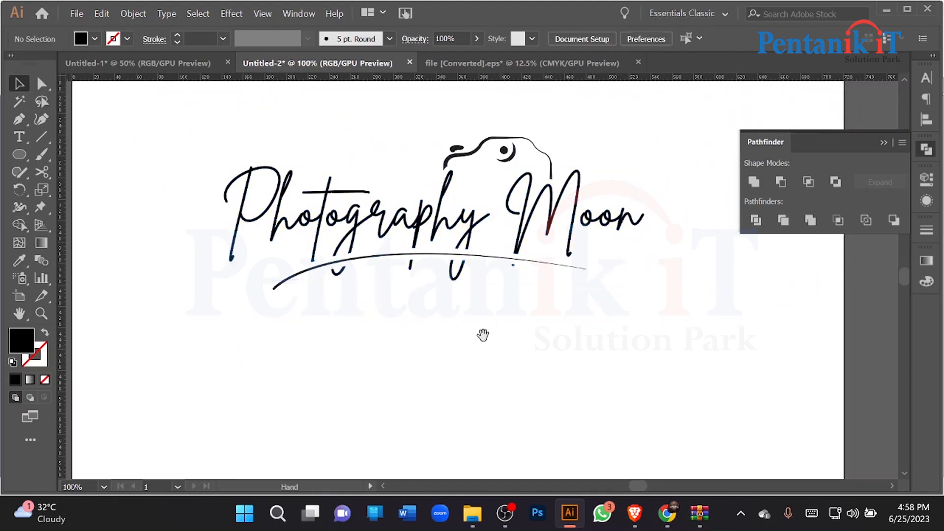
Group the complete logo and center it horizontally and vertically on the artboard.
drag(483, 335, 461, 350)
scroll(456, 337, down, 2)
drag(293, 225, 597, 358)
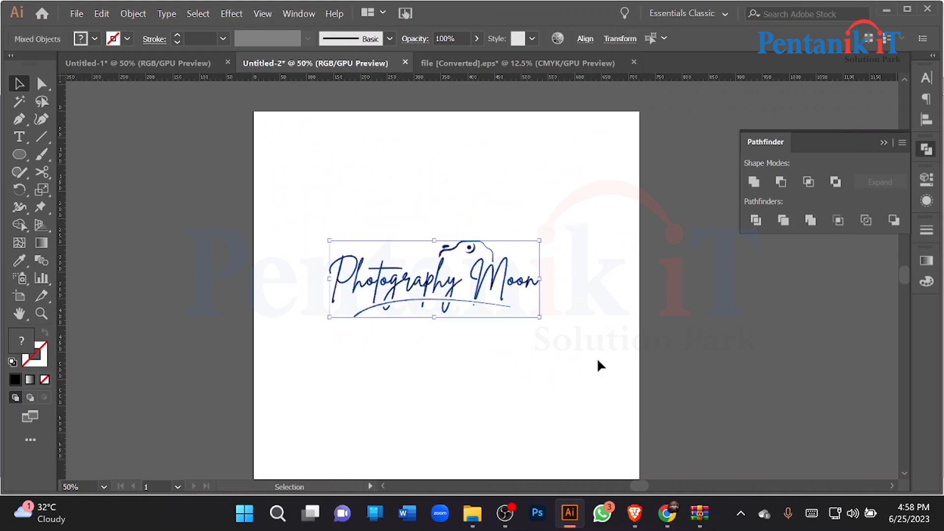
click(927, 121)
click(891, 197)
click(831, 246)
click(780, 110)
click(870, 110)
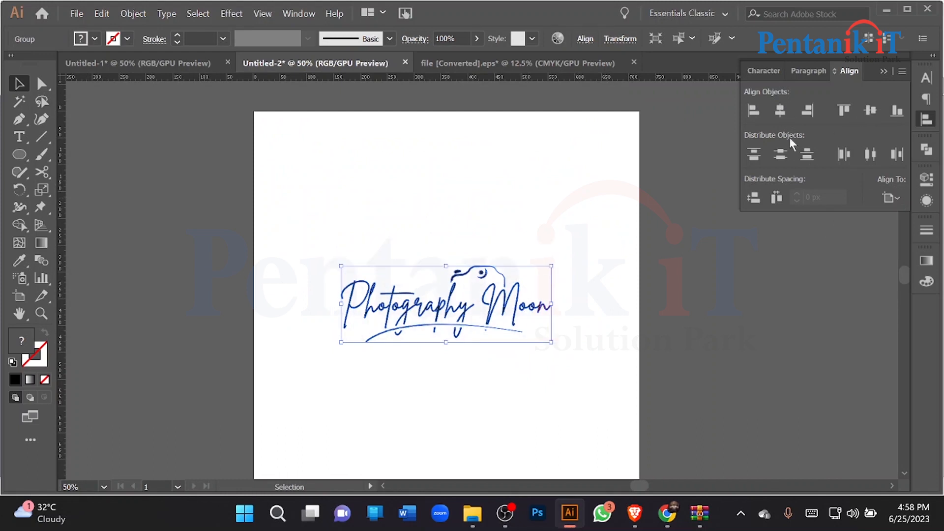
click(524, 175)
Move the "Photography Moon" logo up to the upper part of the artboard and deselect it.
scroll(358, 220, up, 1)
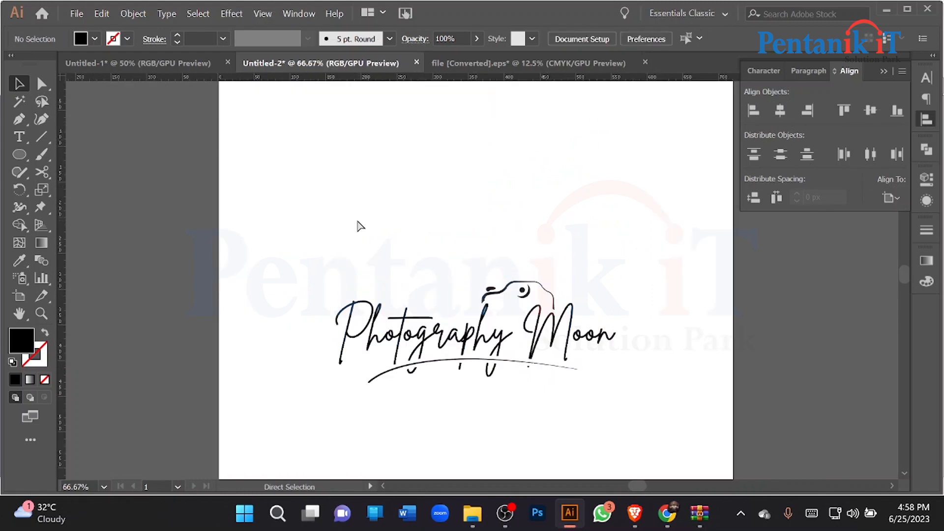
key(ctrl+0)
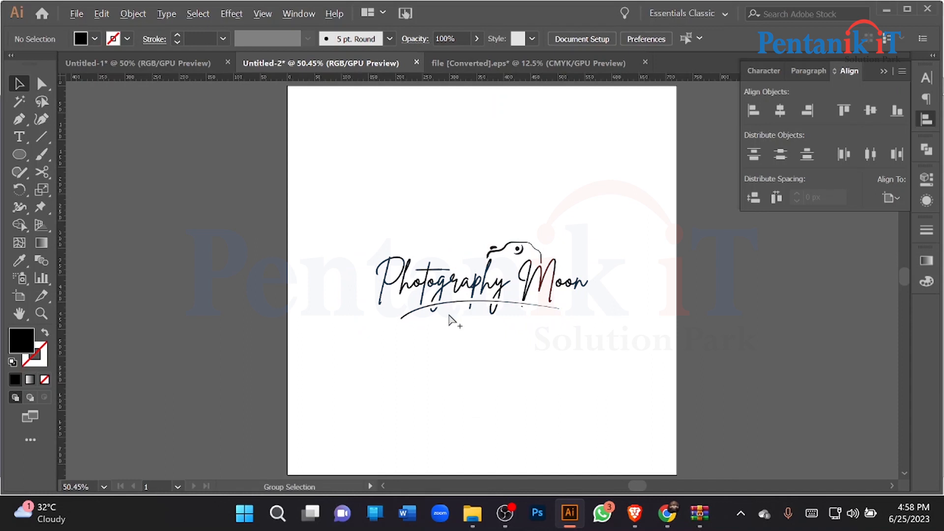
scroll(452, 320, down, 1)
drag(448, 298, 441, 198)
click(473, 259)
scroll(494, 260, up, 2)
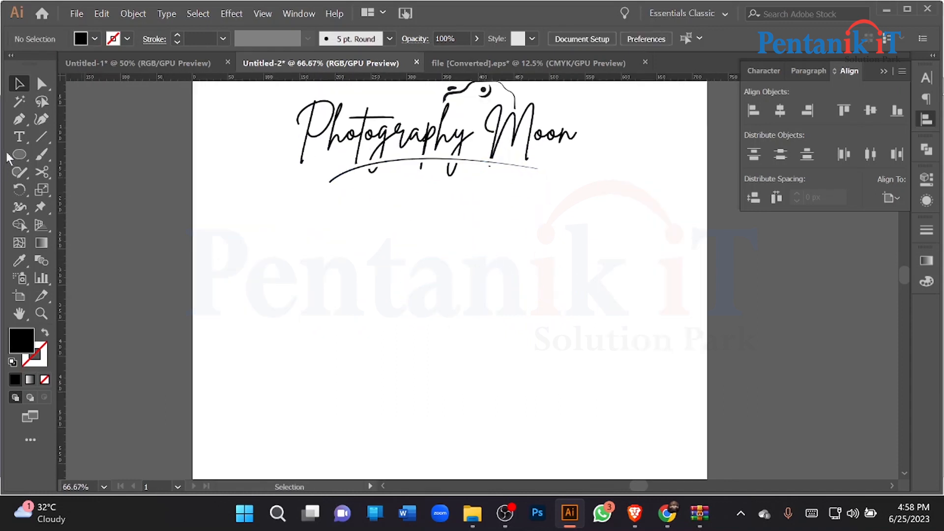
Add the text "Detox" below the finished logo and enlarge it to about 121 pt.
click(21, 140)
click(357, 303)
text(Detox)
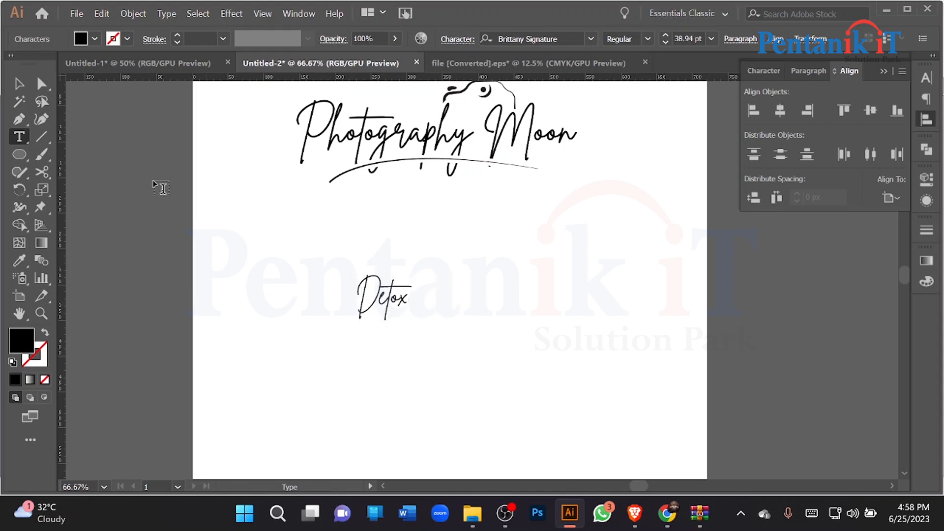
click(17, 86)
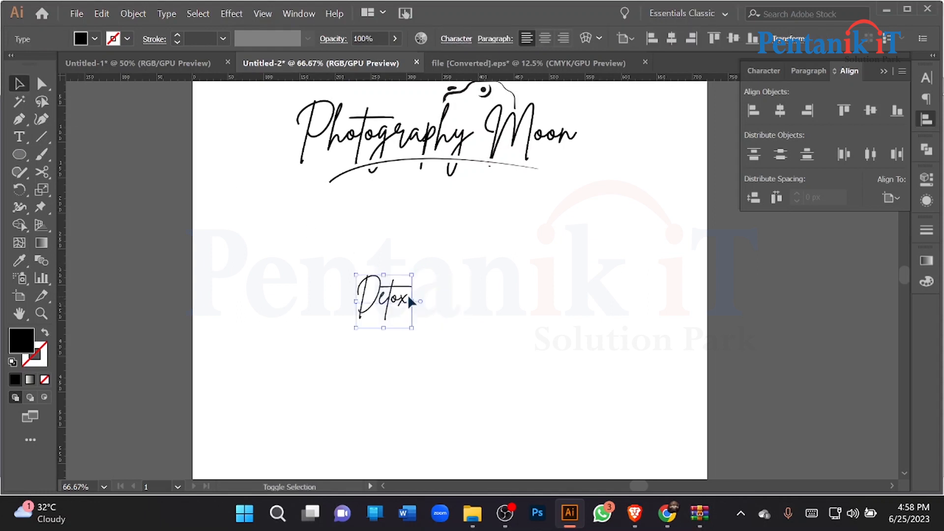
drag(412, 300, 529, 301)
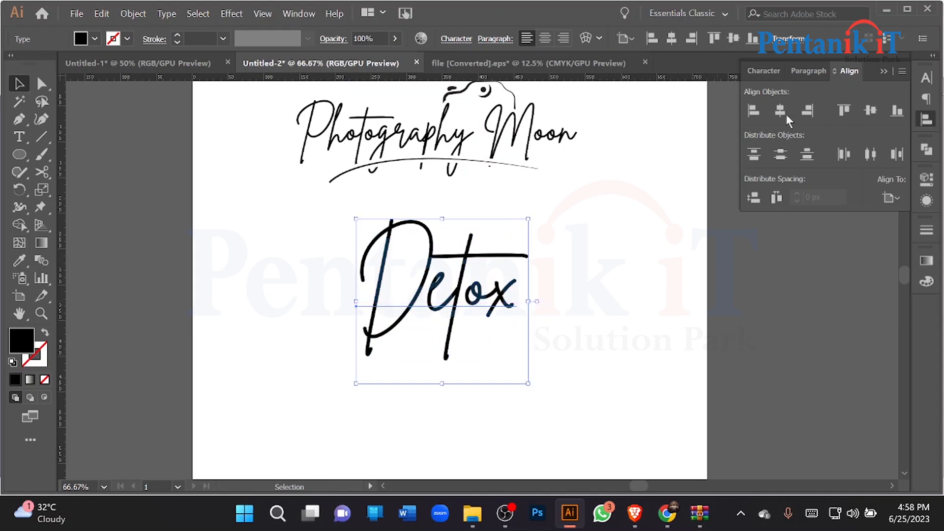
Change the font of "Detox" to Hello and move the word slightly down on the artboard.
click(764, 71)
click(900, 94)
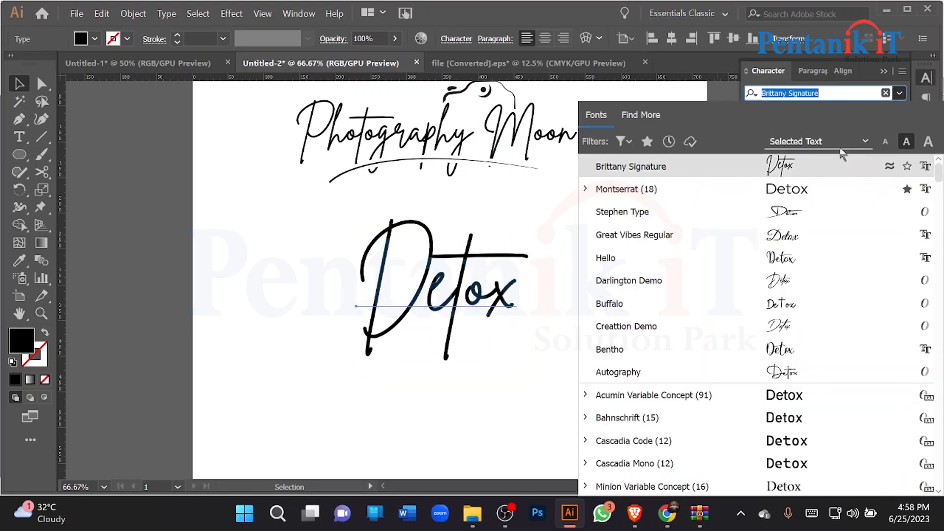
text(hello)
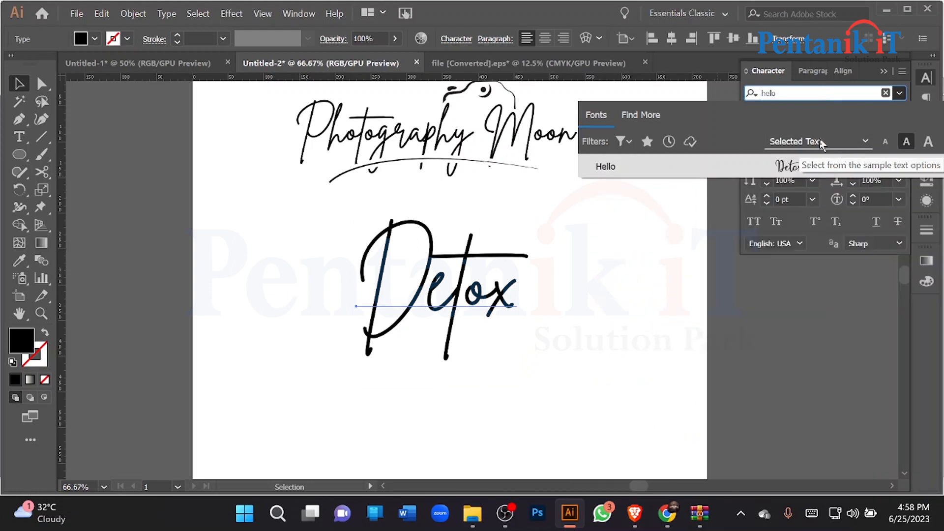
click(779, 168)
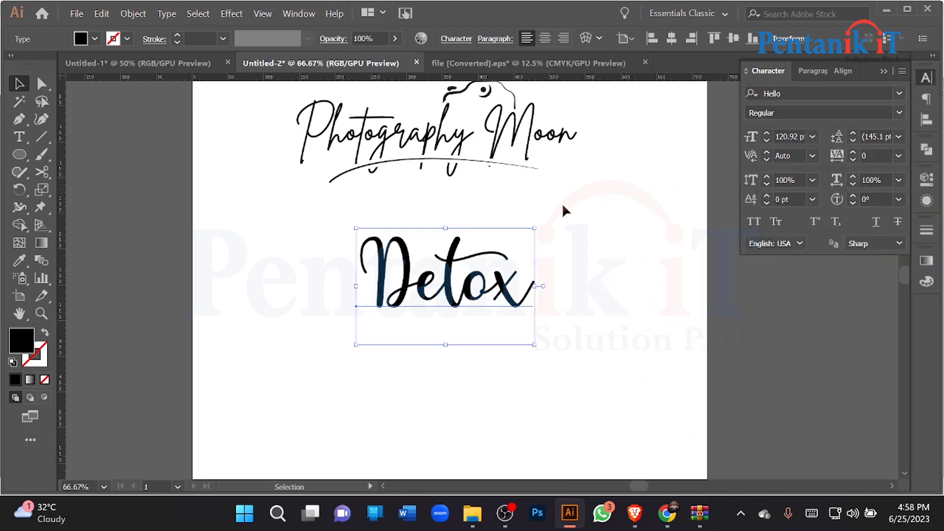
drag(447, 287, 432, 308)
Convert "Detox" to outlines, ungroup the letters and select the "t".
right_click(435, 306)
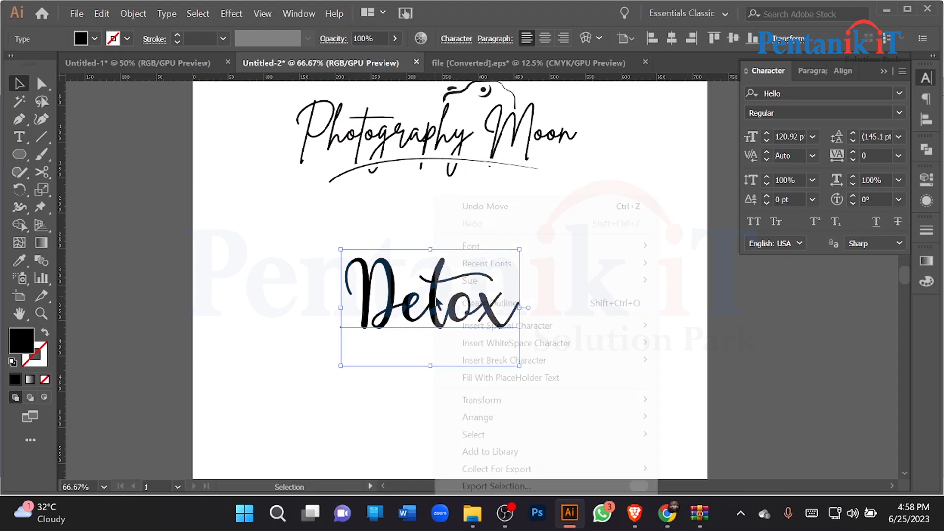
click(492, 303)
key(ctrl+plus)
key(ctrl+plus)
right_click(444, 293)
click(486, 173)
click(378, 160)
click(453, 227)
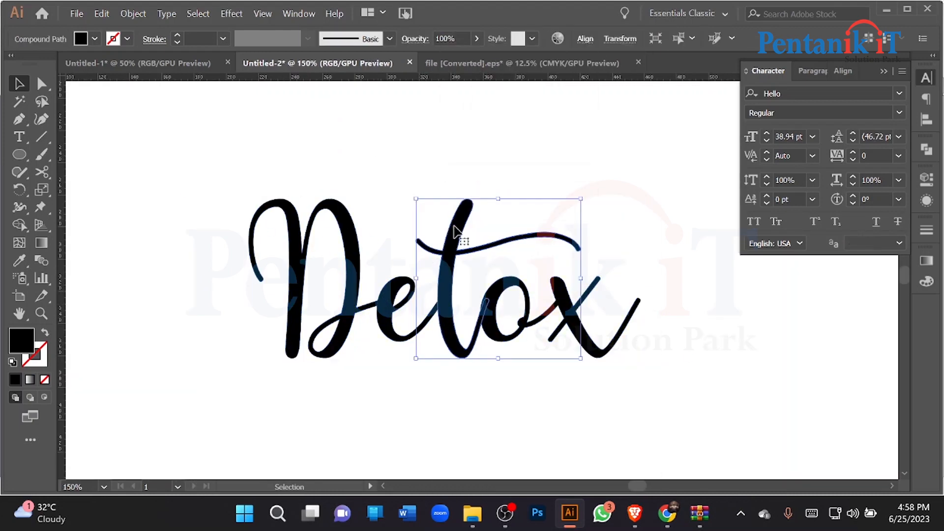
Cut the crossbar of the "t" with the Knife tool on both sides of its stem.
scroll(456, 245, up, 3)
scroll(456, 245, up, 3)
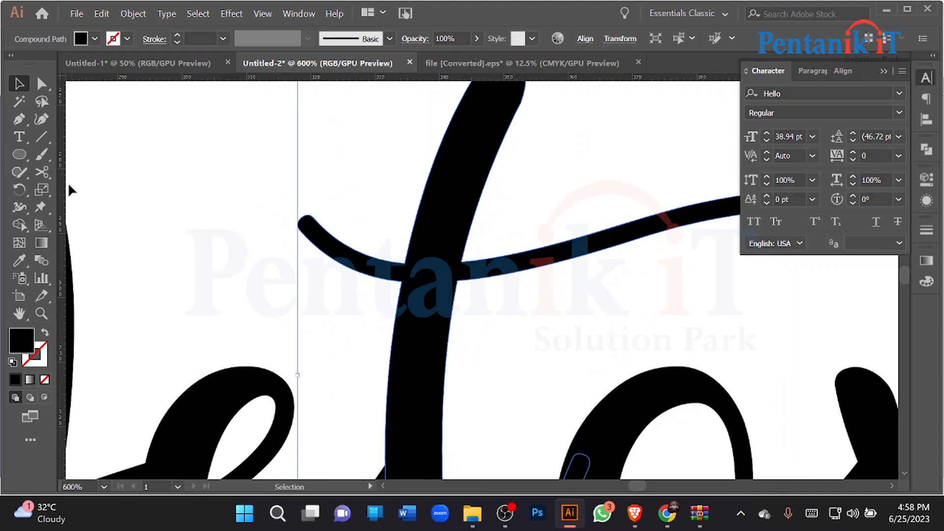
click(19, 121)
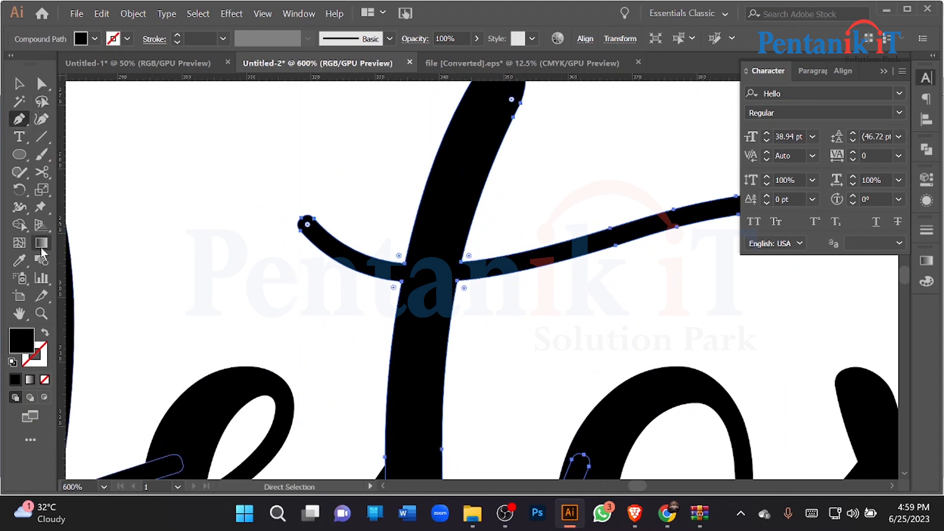
drag(42, 170, 88, 206)
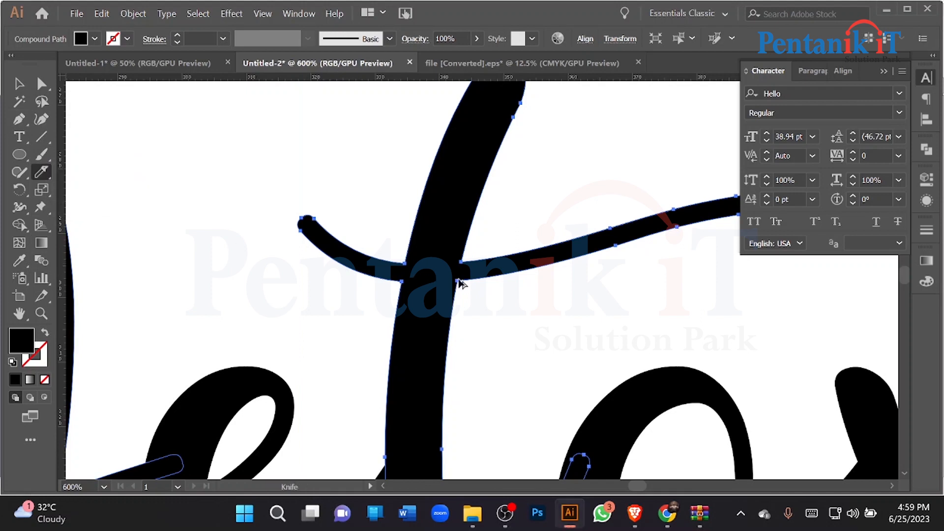
scroll(412, 262, up, 3)
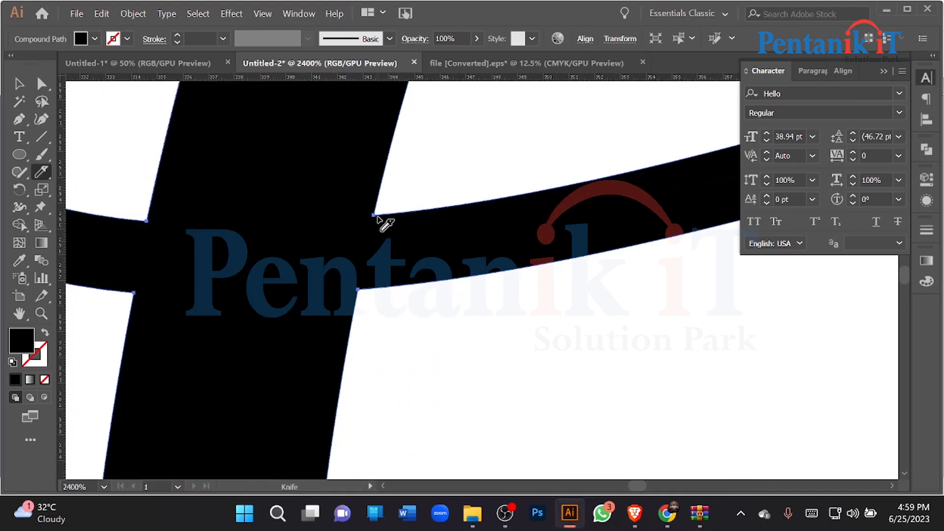
drag(391, 350, 389, 347)
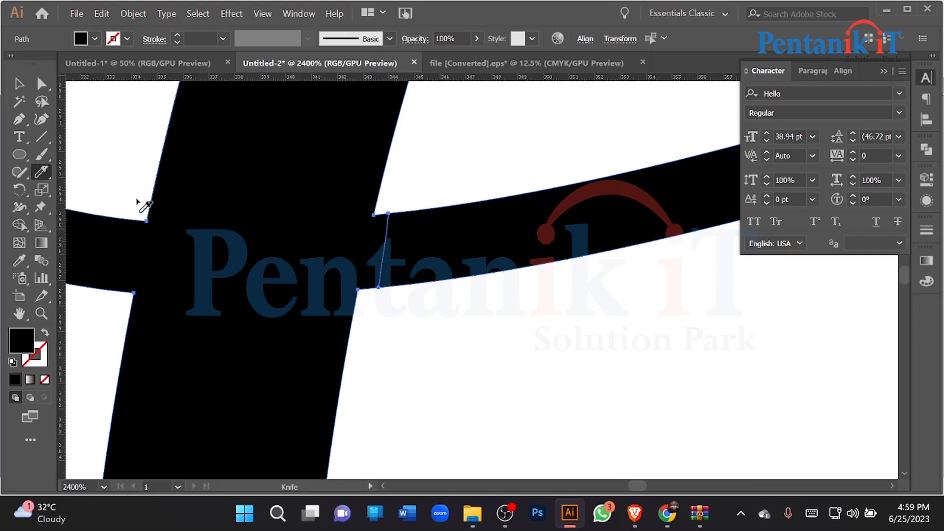
drag(127, 319, 138, 337)
Delete the stem of the "t", keeping the two cut crossbar pieces.
key(ctrl+minus)
click(19, 87)
key(ctrl+0)
click(367, 240)
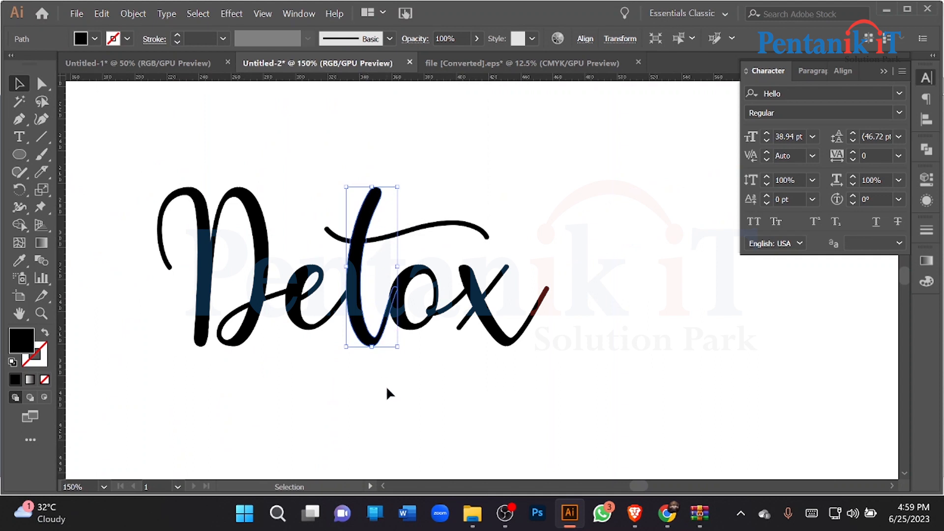
key(Delete)
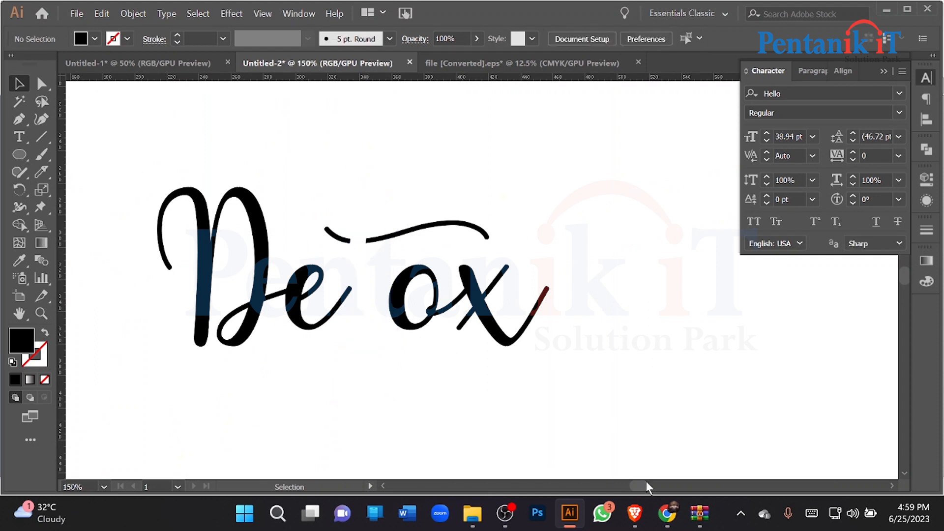
Switch to the Brave browser and open the Freepik home page in a new tab.
click(635, 513)
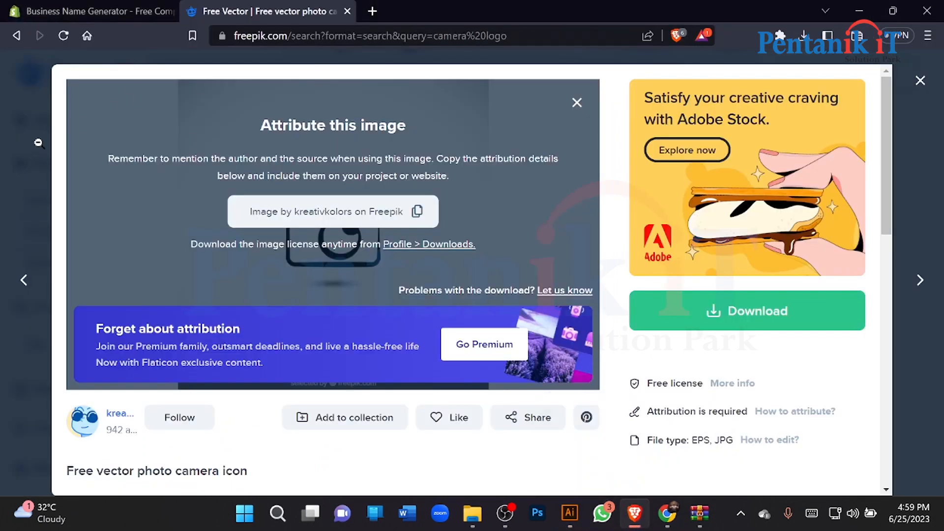
click(35, 145)
click(373, 10)
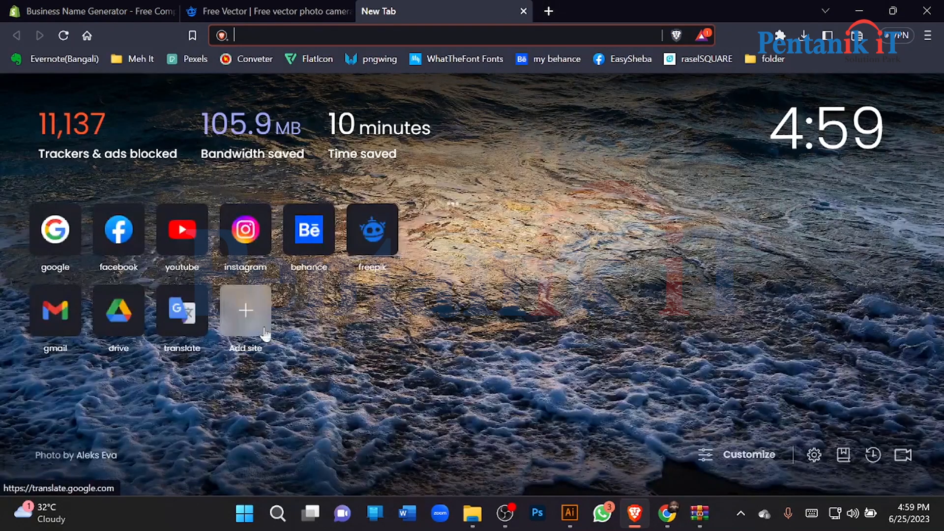
click(386, 241)
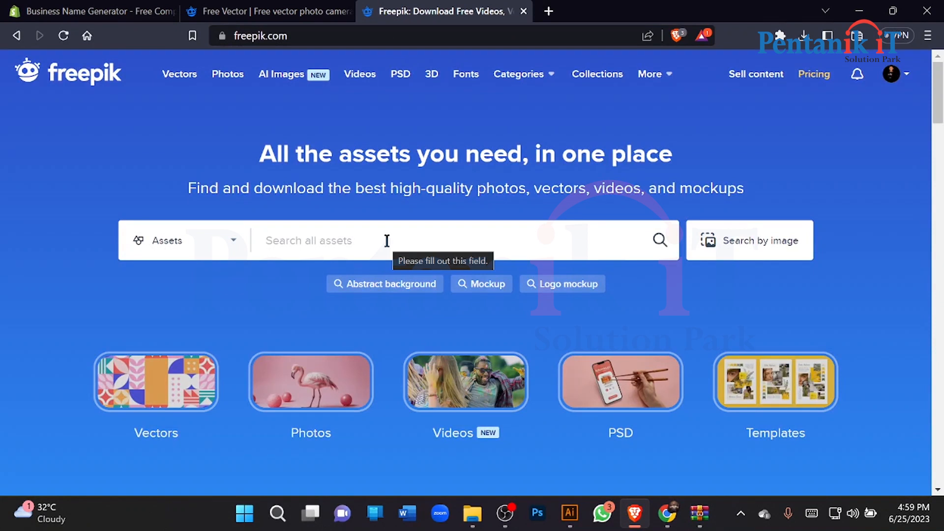
Open Google Translate in a new tab and translate "shui" from Bengali to English.
click(547, 11)
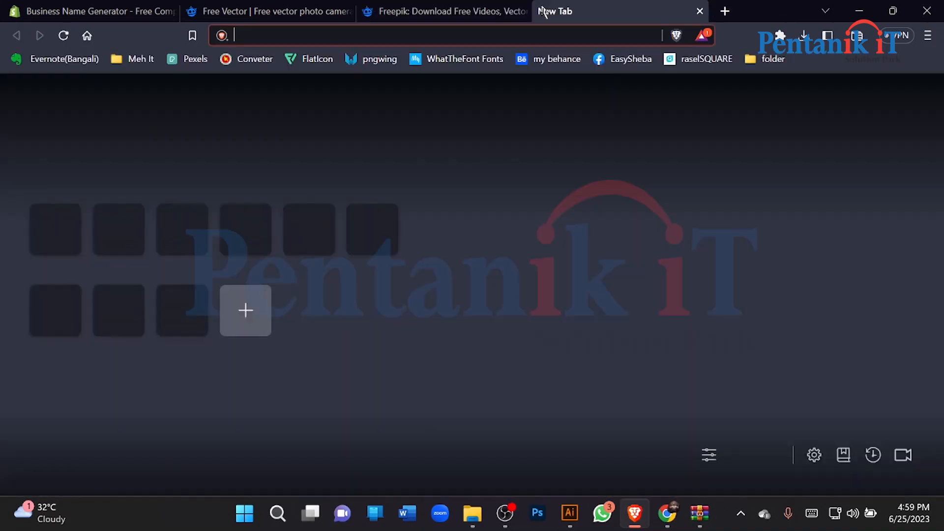
click(184, 310)
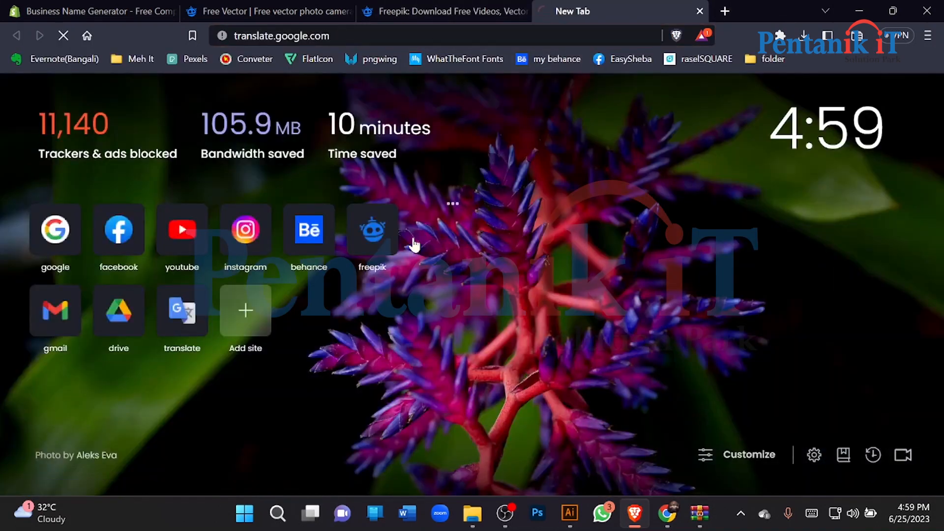
click(170, 165)
text(shui)
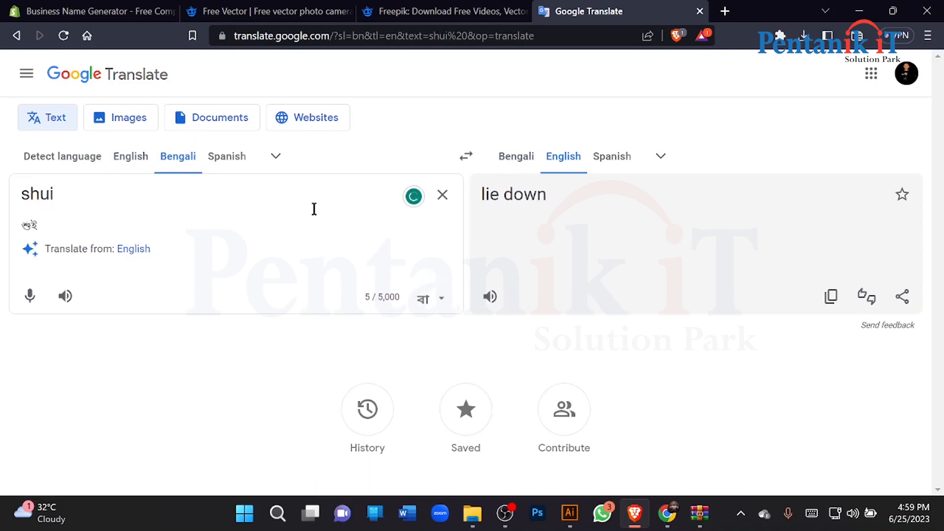
Clear the translation text and translate the word again in Bengali script as "শুই".
click(42, 199)
click(58, 232)
click(465, 156)
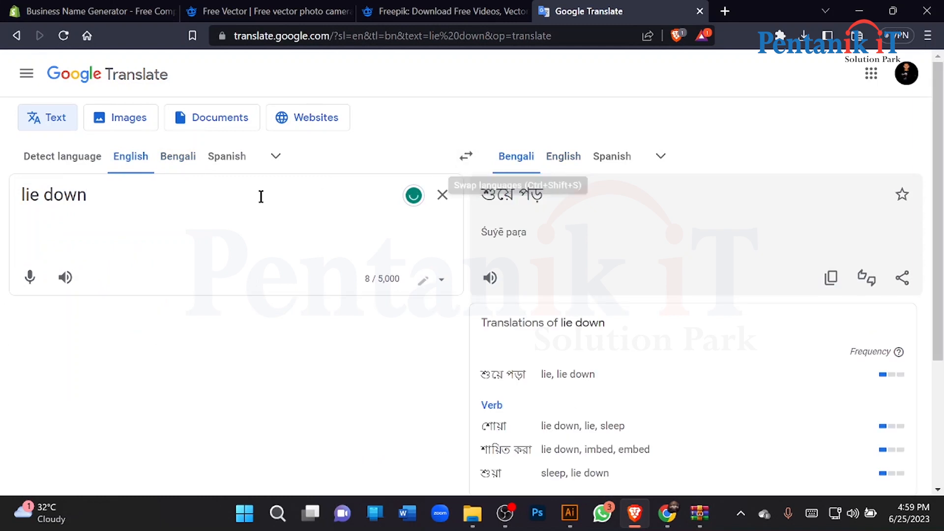
drag(259, 196, 1, 200)
key(BackSpace)
key(ctrl+shift+s)
text(shui)
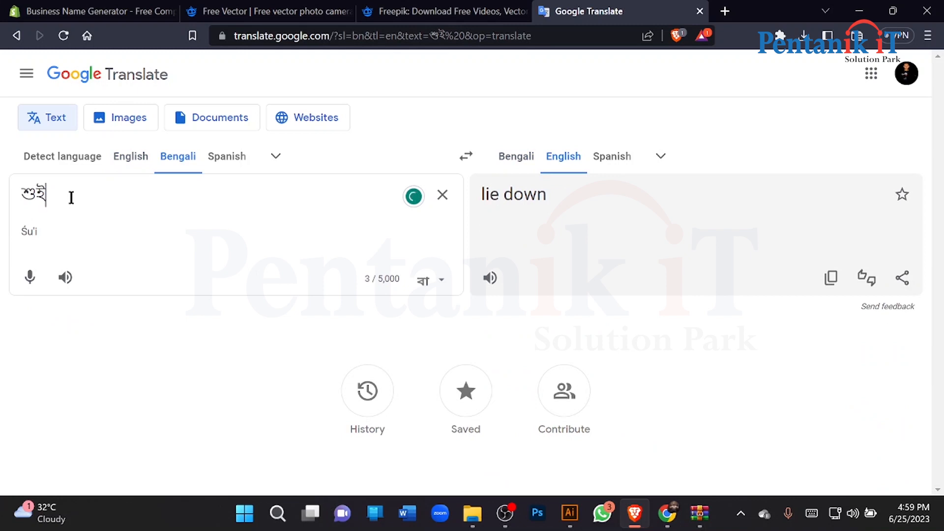
Translate the Bengali word "সুচ" into English instead and copy the phrase "the needle".
key(BackSpace)
key(BackSpace)
key(BackSpace)
text(such)
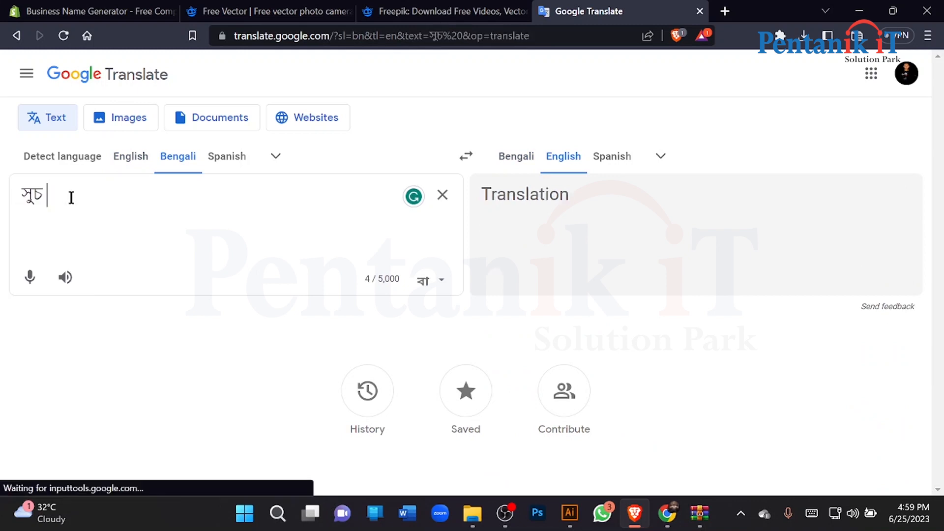
click(460, 154)
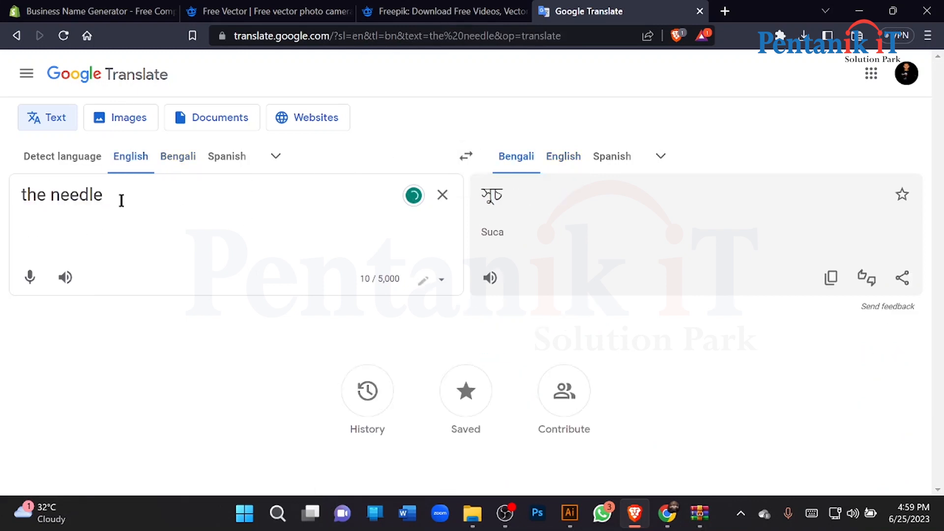
drag(120, 200, 16, 199)
key(ctrl+c)
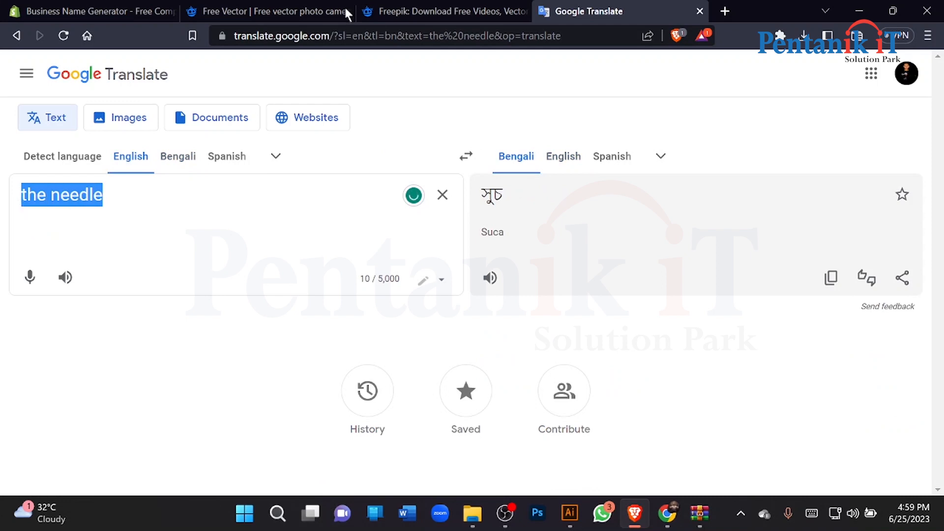
Search Freepik for "the needle" and filter the results to vectors.
click(413, 10)
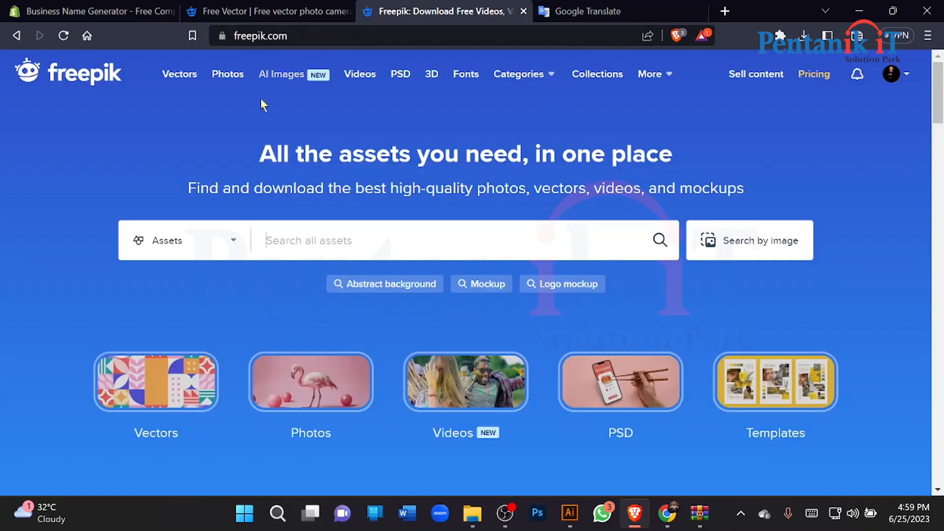
key(ctrl+v)
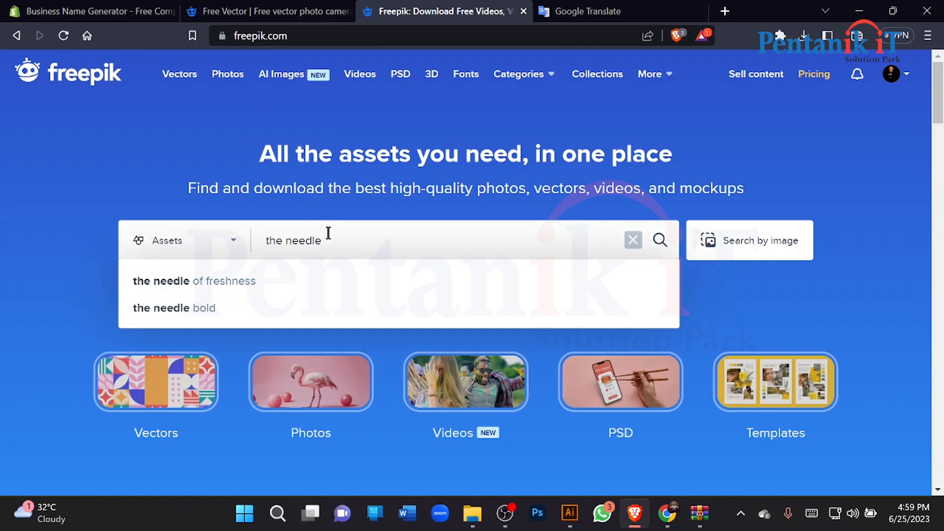
key(Return)
scroll(327, 236, down, 3)
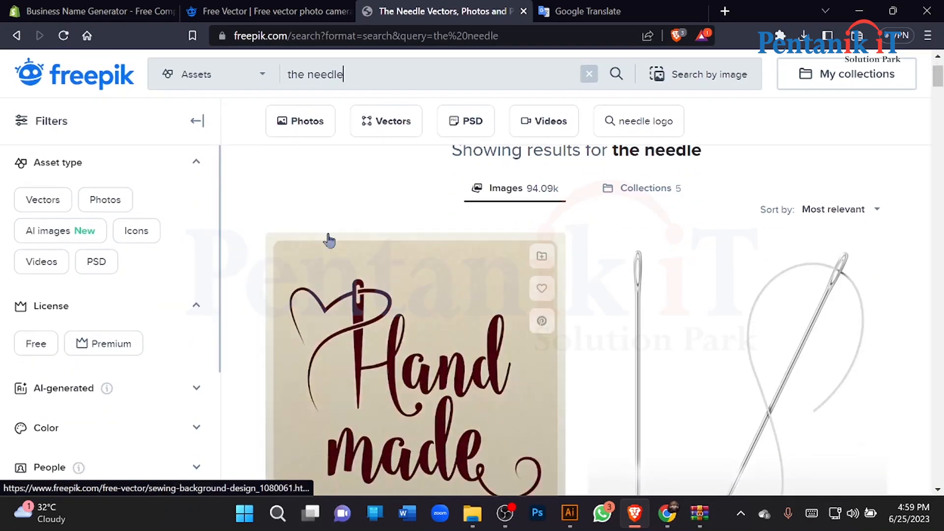
click(27, 206)
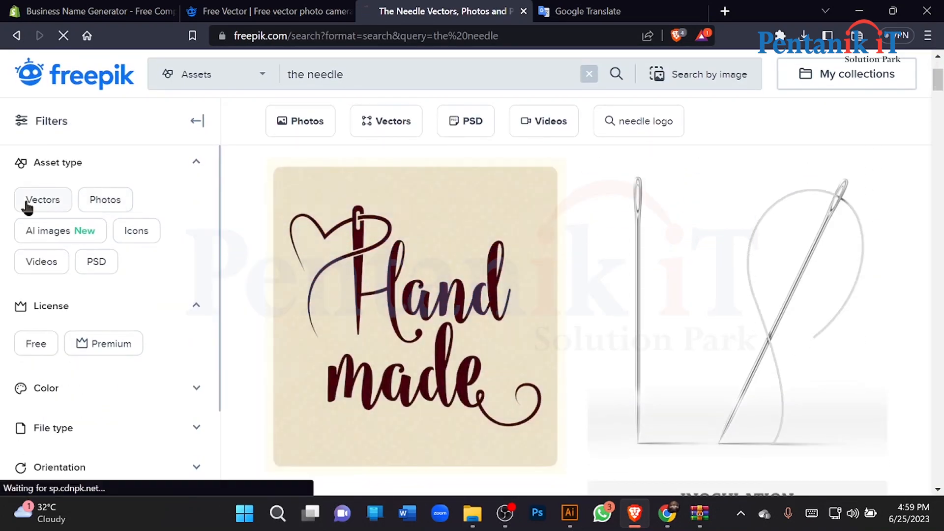
scroll(439, 236, down, 5)
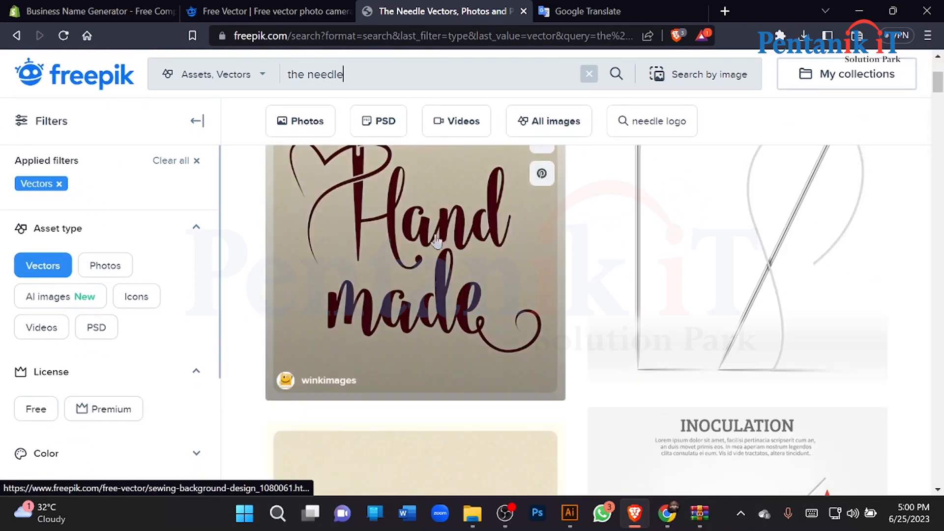
Open the "Hand made" sewing design and save its download as sewing-background-design in the 1.My Work folder.
click(360, 229)
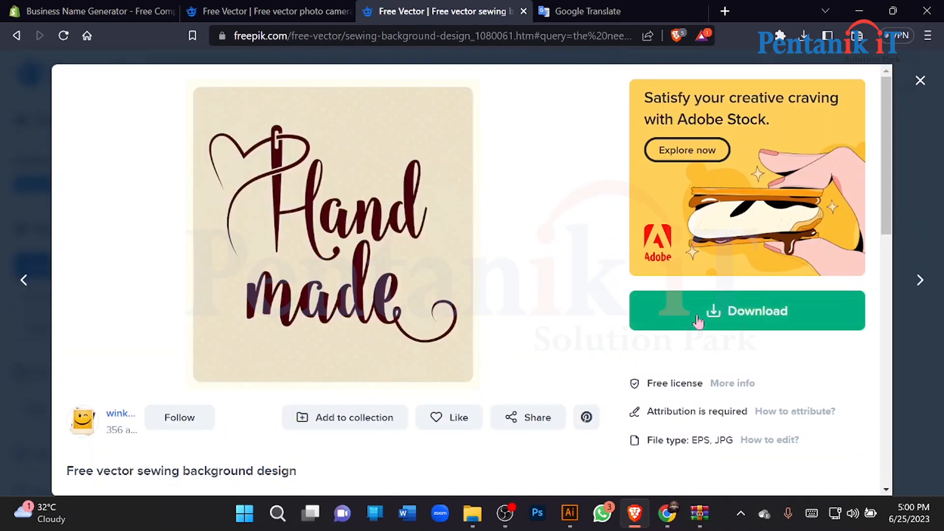
scroll(715, 270, down, 1)
scroll(685, 363, down, 2)
scroll(342, 228, up, 3)
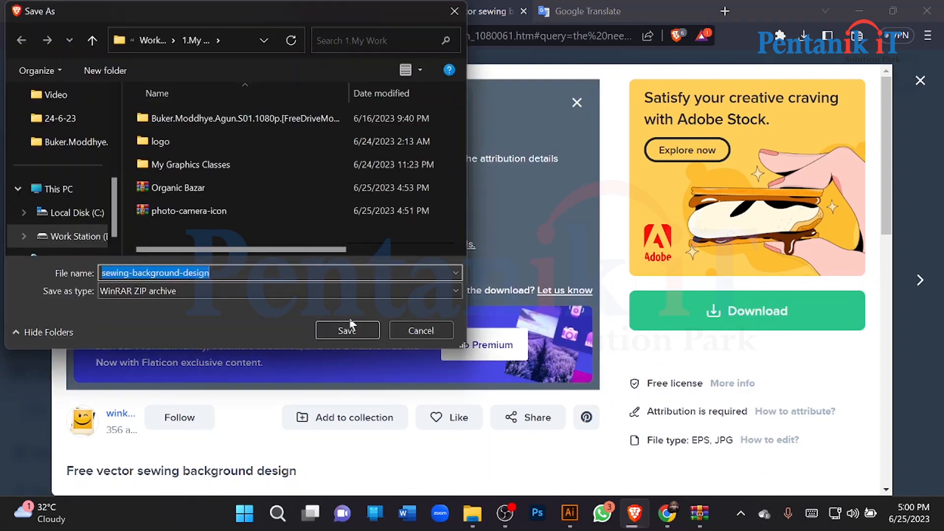
click(347, 330)
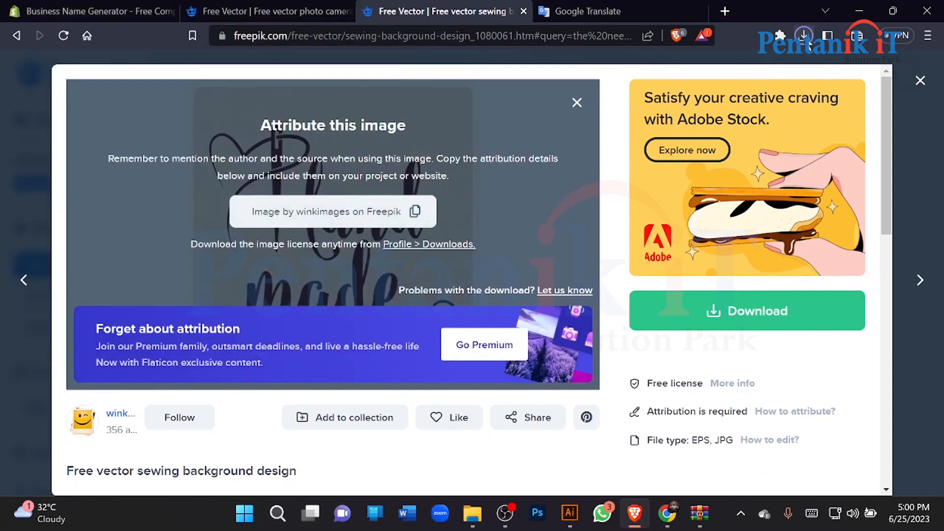
Open the downloaded sewing-background-design archive and open its EPS file in Illustrator.
click(804, 36)
click(644, 110)
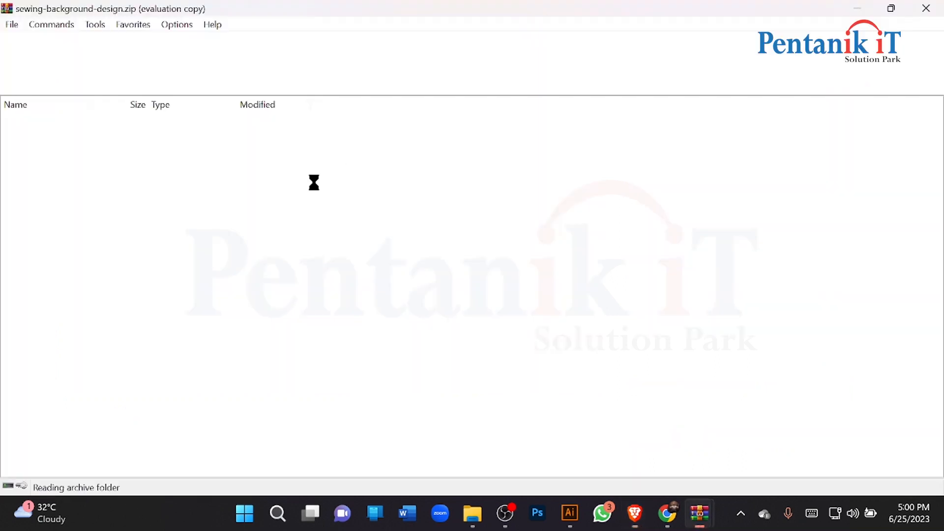
double_click(33, 176)
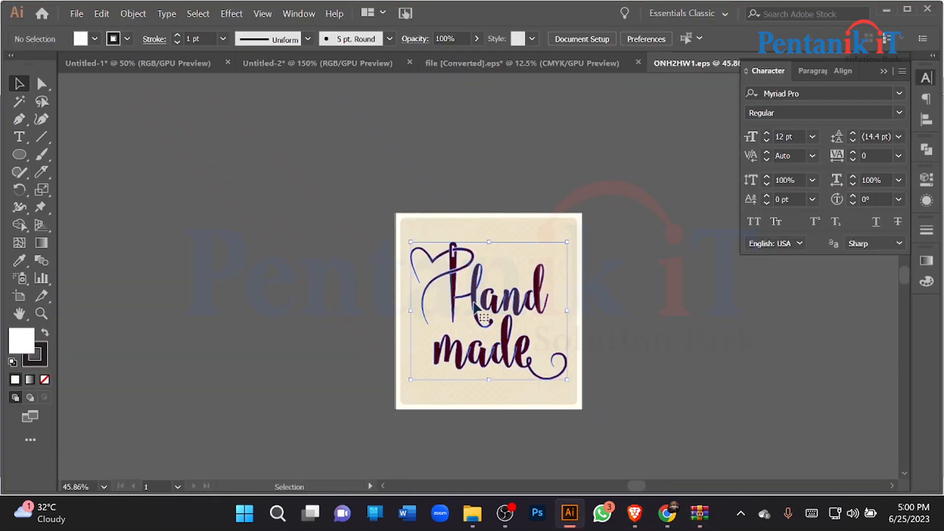
Ungroup the "Hand made" lettering artwork and clear the selection.
click(425, 315)
key(ctrl+1)
right_click(472, 296)
click(512, 178)
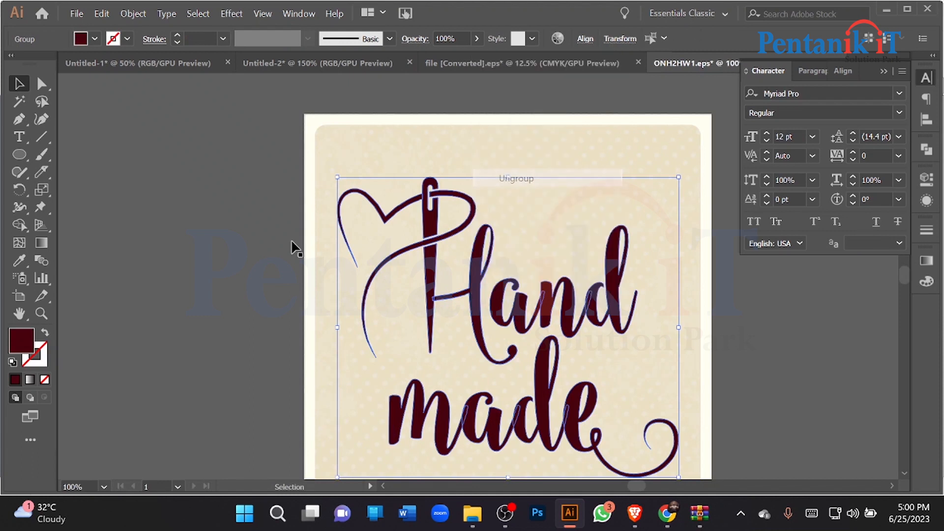
click(290, 249)
Bring the needle with its heart-shaped thread into the Untitled-2 document and place it to the right of "Detox".
mouse_move(430, 264)
mouse_down()
mouse_move(179, 251)
mouse_move(179, 187)
mouse_move(276, 63)
mouse_up()
right_click(178, 246)
click(220, 371)
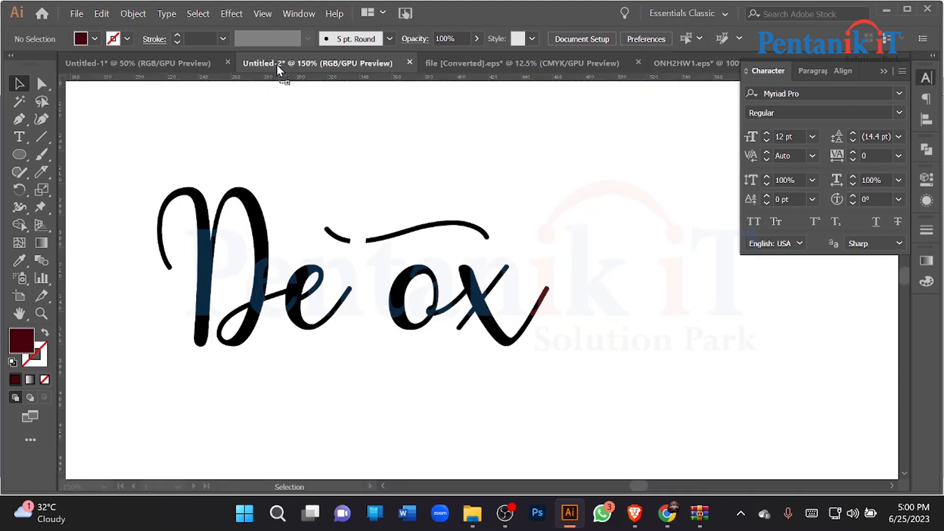
drag(375, 242, 693, 269)
right_click(691, 271)
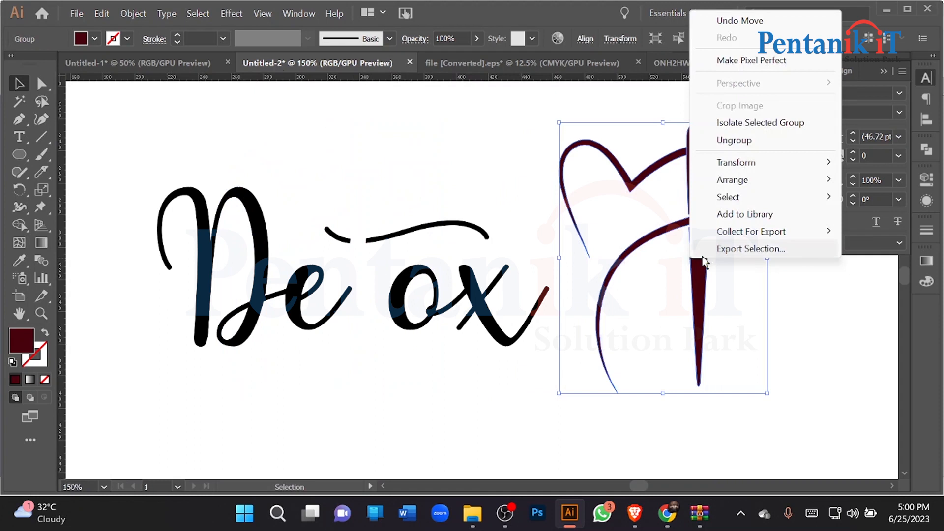
click(743, 247)
click(736, 415)
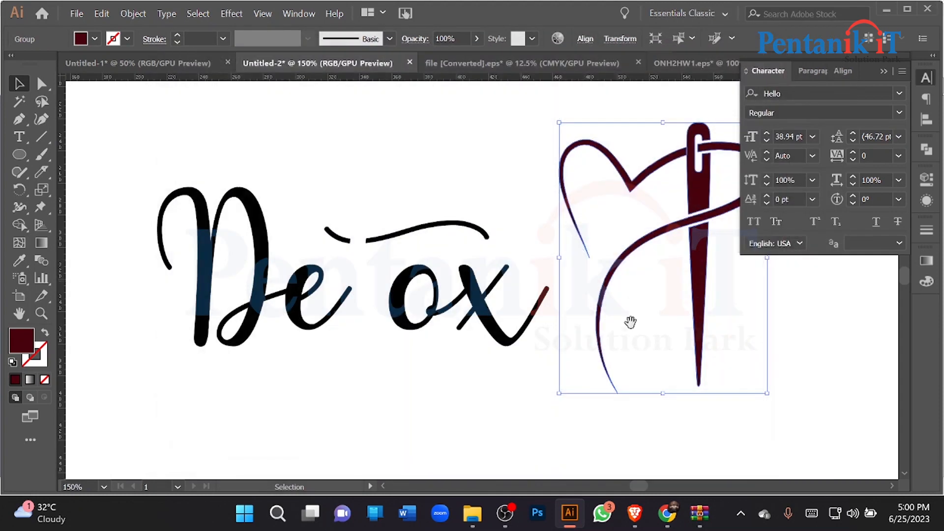
Ungroup the needle artwork and delete the thread pieces, keeping only the needle.
drag(641, 354, 461, 276)
right_click(490, 257)
click(548, 139)
drag(571, 221, 664, 256)
key(Delete)
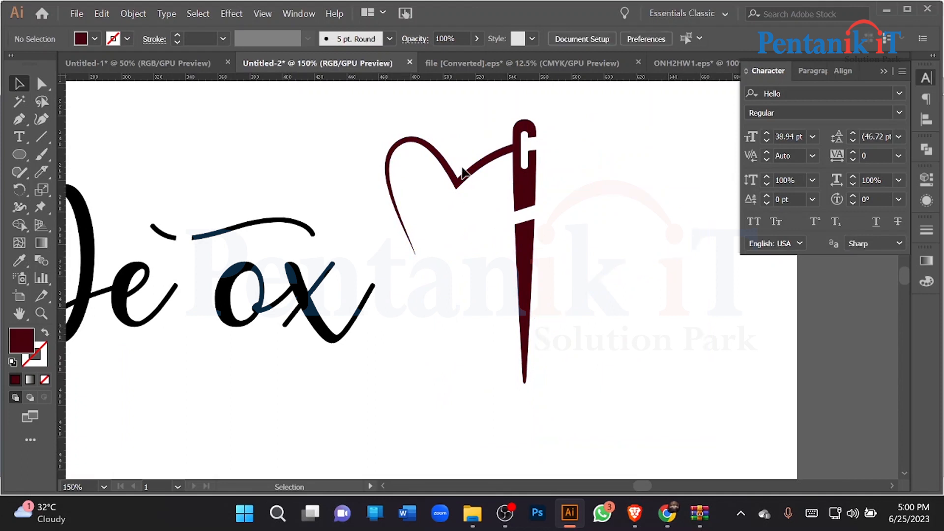
click(472, 175)
key(Delete)
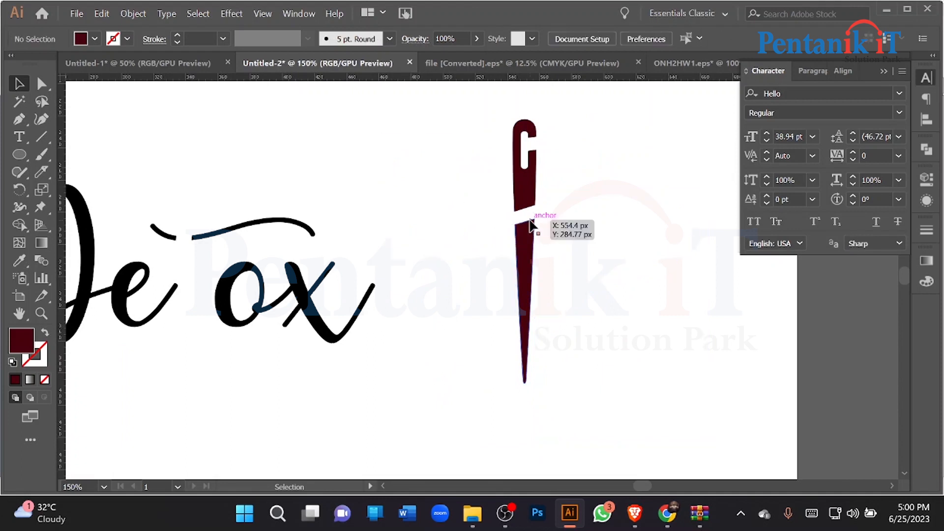
Move the two lower corner anchors of the needle's upper part down onto the lower part to close the gap.
scroll(526, 219, up, 4)
click(503, 206)
click(41, 84)
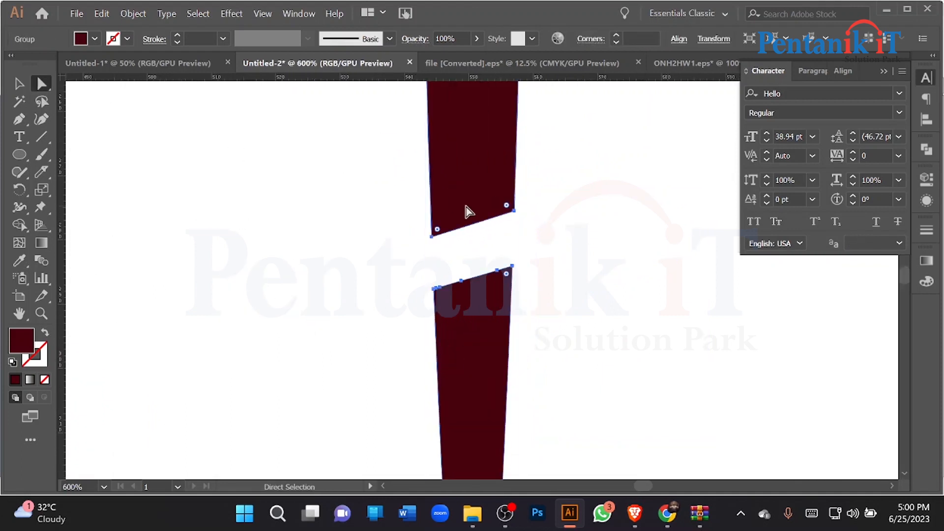
drag(514, 211, 512, 266)
drag(431, 237, 434, 295)
key(ctrl+minus)
key(ctrl+minus)
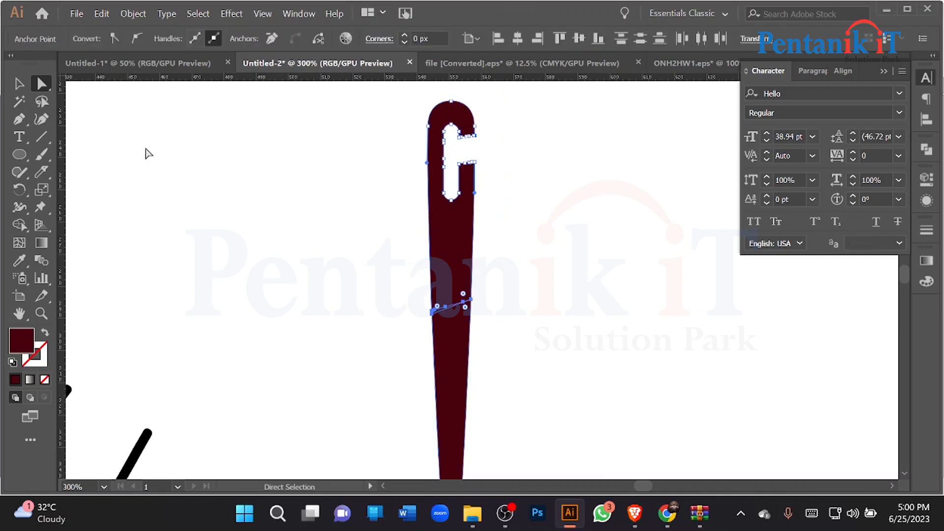
Unite the two needle parts into one shape with Pathfinder and deselect it.
click(16, 83)
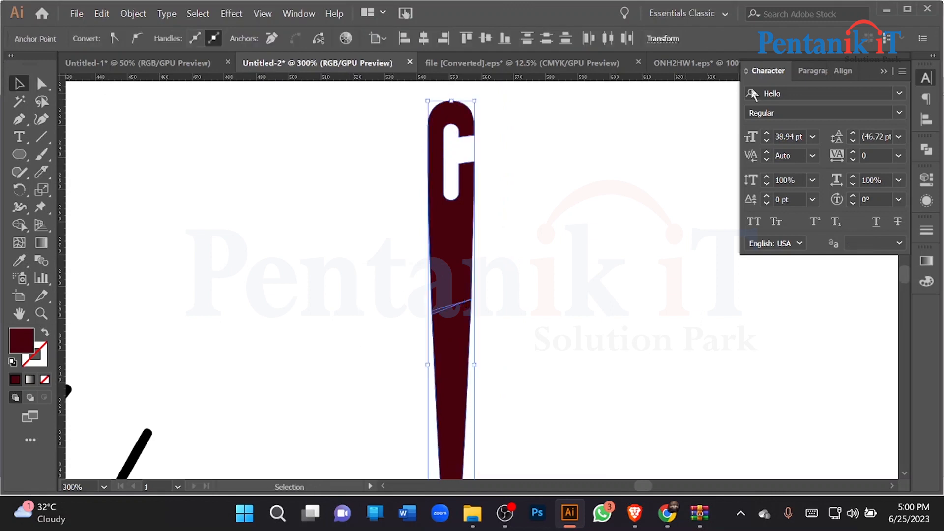
click(927, 149)
click(754, 181)
click(674, 246)
scroll(670, 246, down, 3)
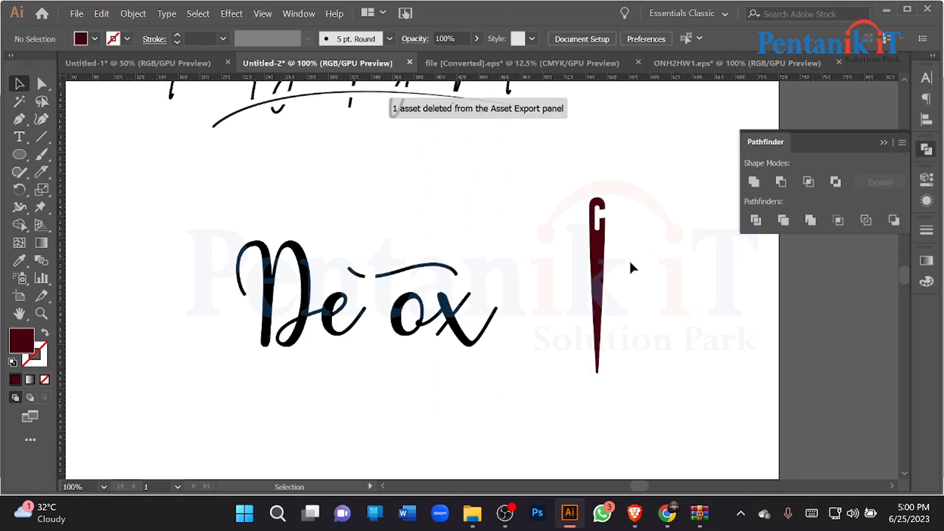
Move the needle between the "e" and "o" and scale it down to serve as the stem of the "t".
drag(600, 265, 369, 315)
scroll(369, 315, up, 3)
drag(380, 134, 395, 265)
scroll(394, 322, down, 1)
drag(397, 336, 441, 398)
click(441, 398)
drag(398, 337, 393, 338)
click(414, 348)
Select both crossbar pieces of the "t" and move them up to the height of the needle's eye.
click(432, 232)
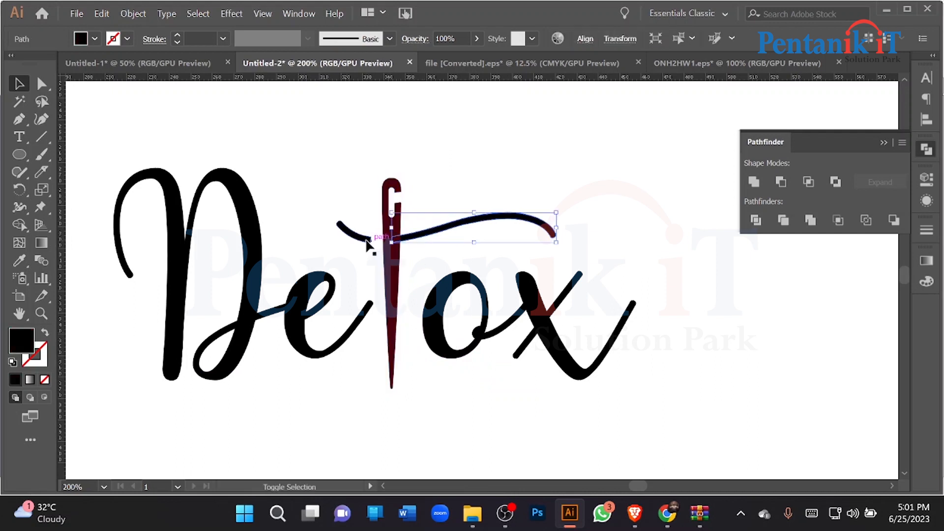
scroll(432, 220, up, 2)
drag(457, 239, 463, 158)
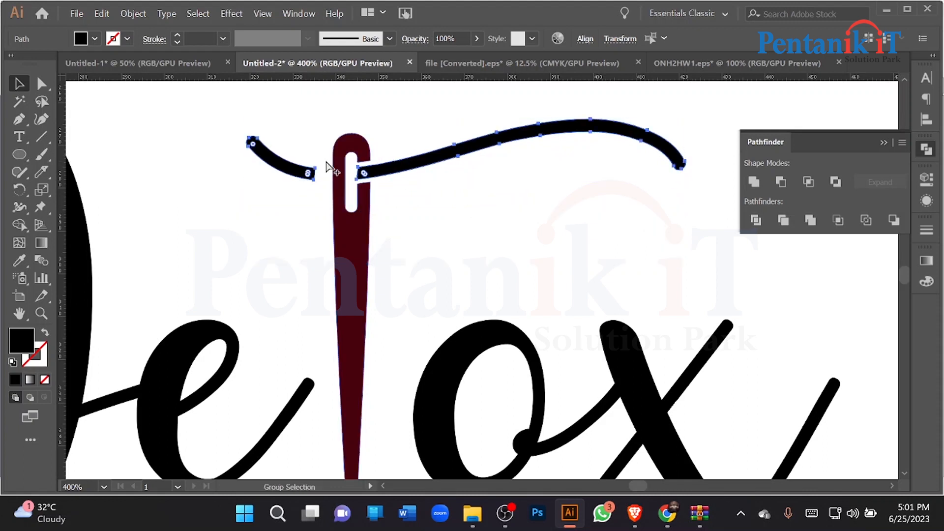
Move the short left crossbar piece right until it meets the needle's edge, then deselect the artwork.
scroll(314, 167, up, 3)
click(304, 178)
drag(275, 209, 332, 209)
click(320, 232)
click(427, 326)
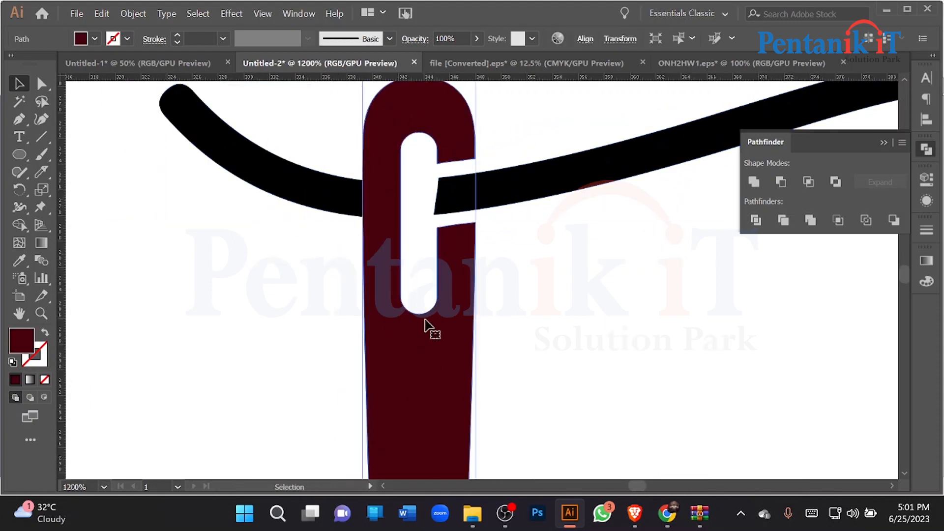
click(545, 255)
scroll(370, 270, down, 5)
drag(298, 290, 347, 213)
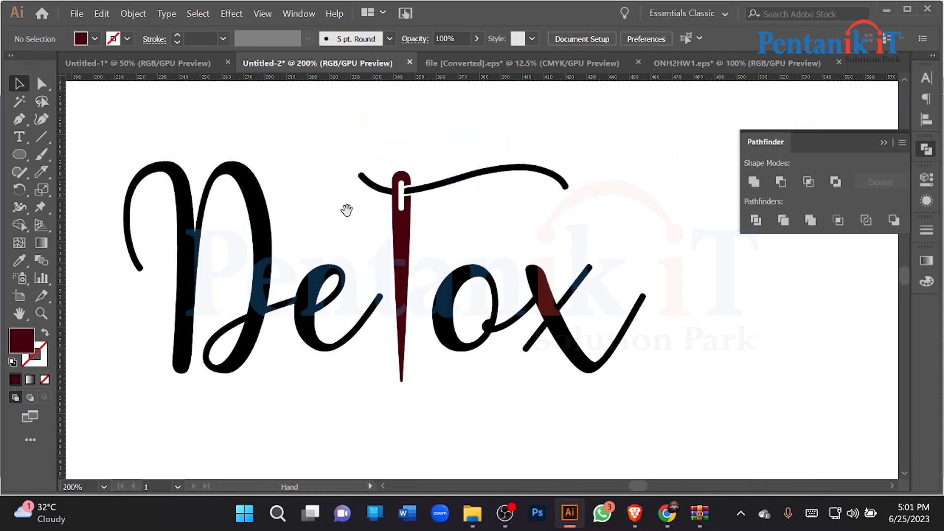
Recolour the needle with the Eyedropper to match the black of the letter "D", and deselect it.
click(401, 251)
click(18, 263)
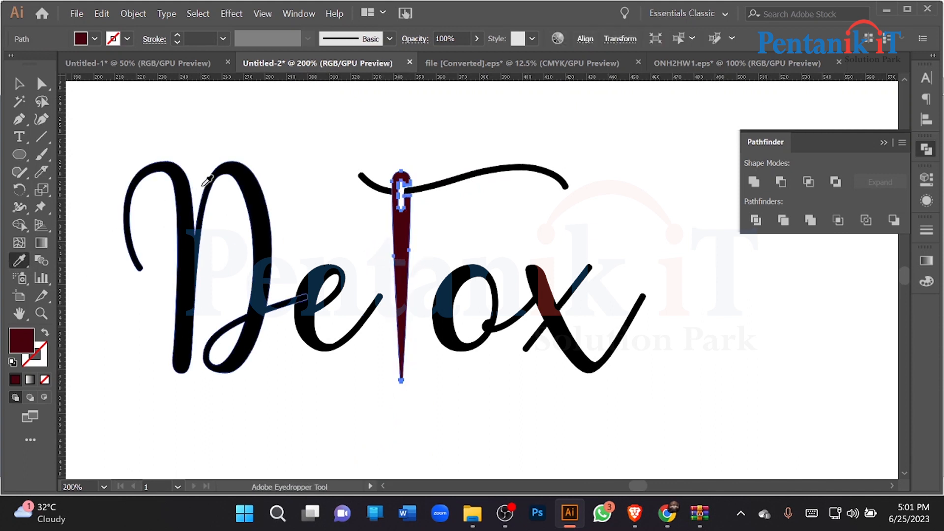
click(192, 187)
click(19, 84)
click(366, 320)
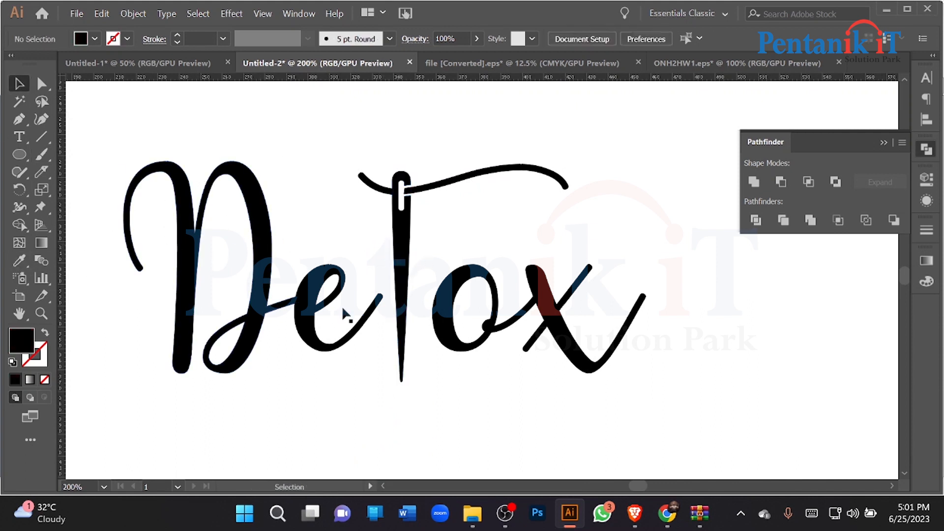
Duplicate the "e" over the needle so its tail reaches the "o", and select the copy together with the needle.
scroll(356, 316, up, 1)
drag(369, 319, 461, 316)
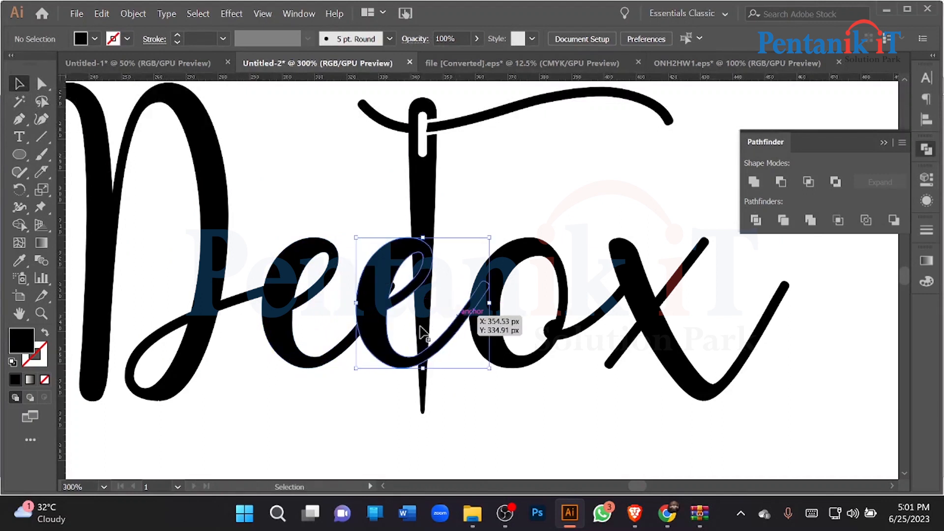
shift+click(423, 324)
With Shape Builder, remove the copied "e" beside the needle and merge the overlaps, keeping only the tail joining it to the "o".
click(18, 225)
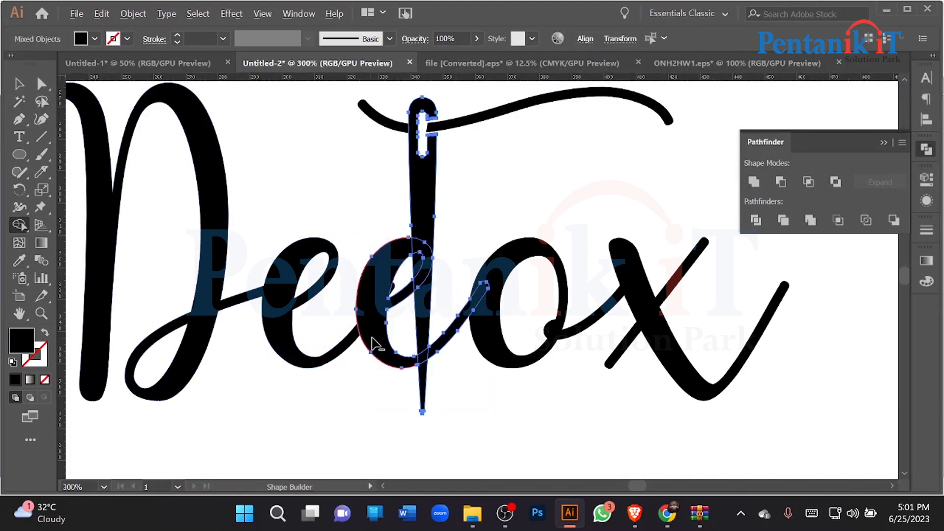
alt+click(376, 332)
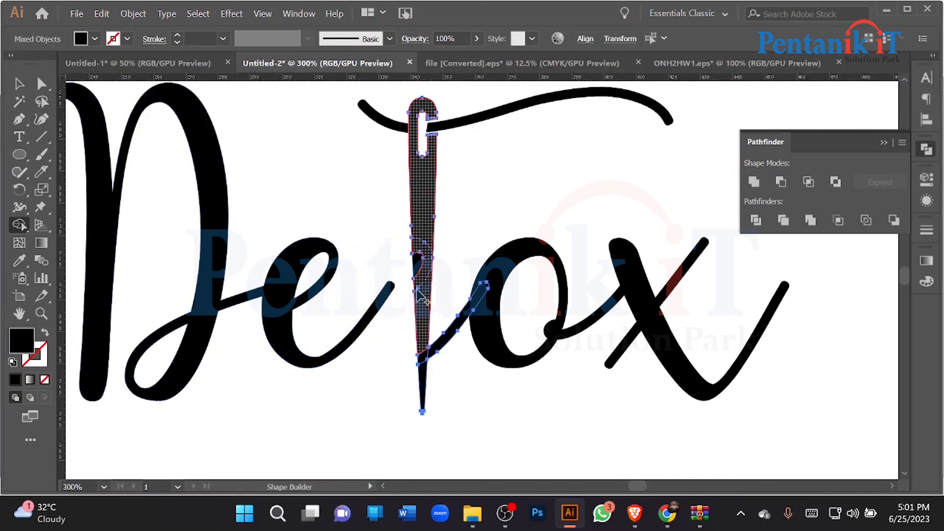
mouse_move(425, 351)
mouse_down()
mouse_move(438, 349)
mouse_move(425, 261)
mouse_move(421, 268)
mouse_up()
key(ctrl+z)
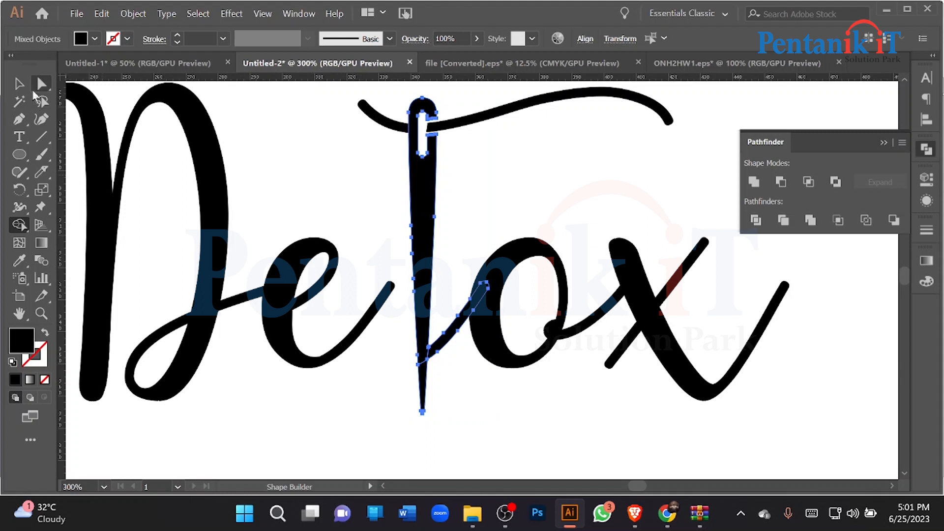
key(v)
click(355, 172)
Select the whole "Detox" logo and move it further down the artboard.
scroll(425, 407, down, 3)
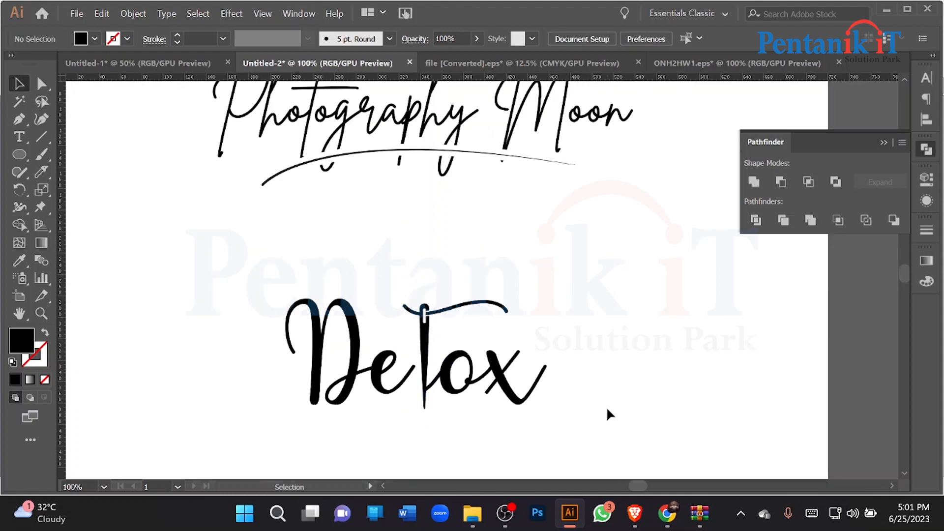
drag(608, 412, 611, 356)
scroll(580, 341, down, 1)
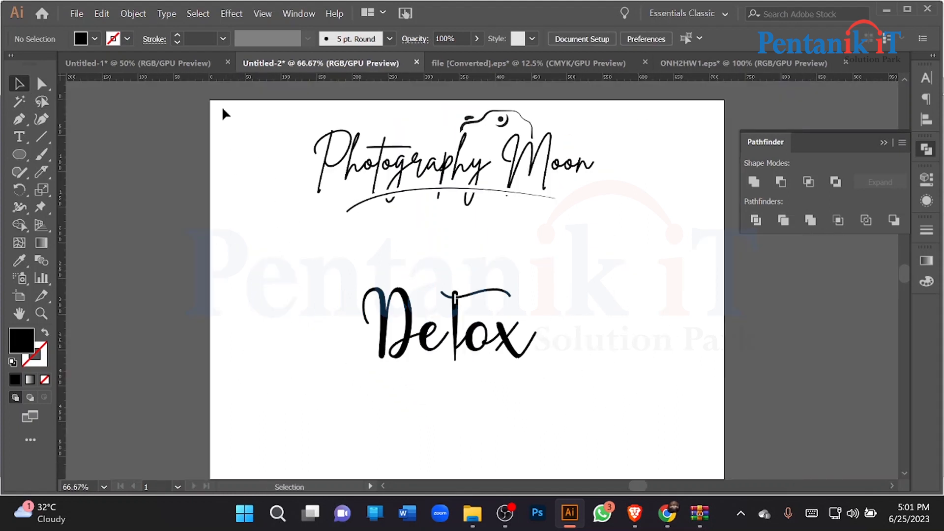
scroll(330, 264, down, 1)
drag(294, 226, 538, 340)
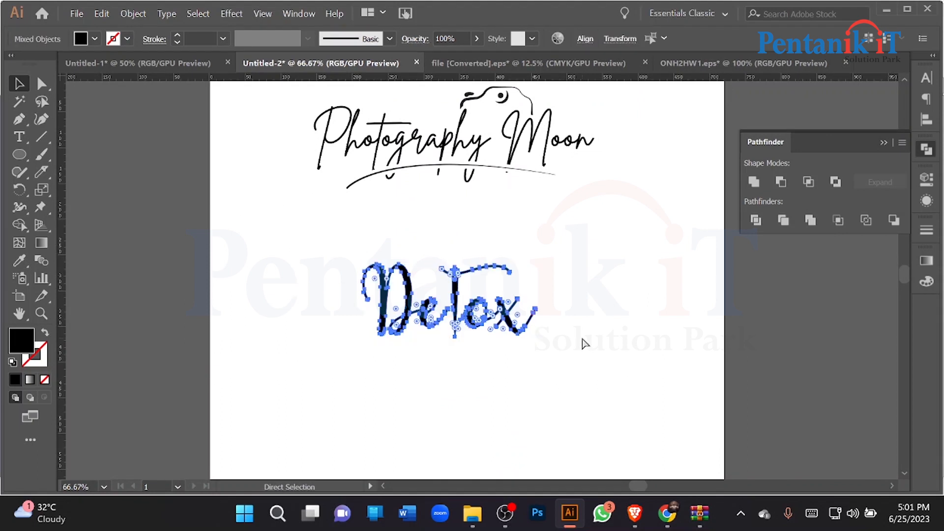
click(469, 346)
scroll(470, 346, down, 2)
drag(470, 330, 470, 372)
Move the "Photography Moon" logo down from the artboard's upper edge and deselect it.
drag(376, 225, 529, 244)
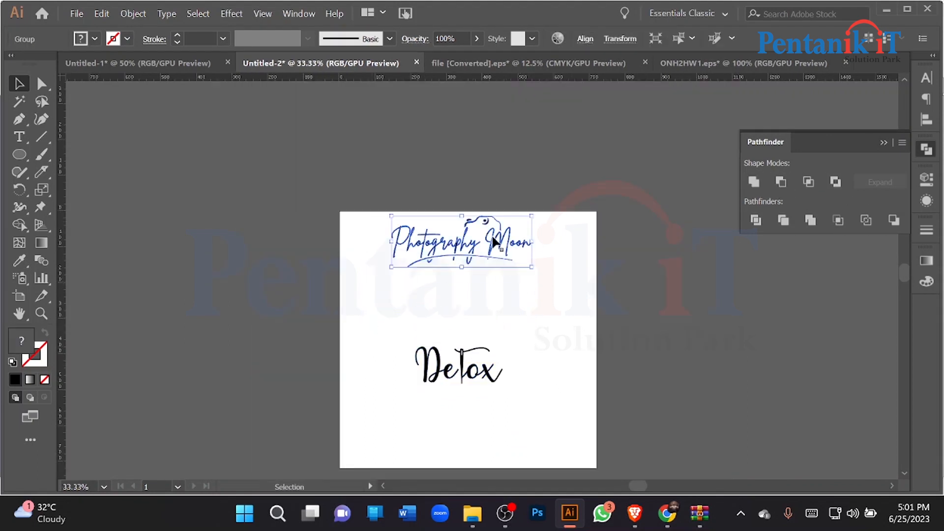
drag(467, 241, 467, 285)
click(496, 356)
scroll(496, 356, up, 2)
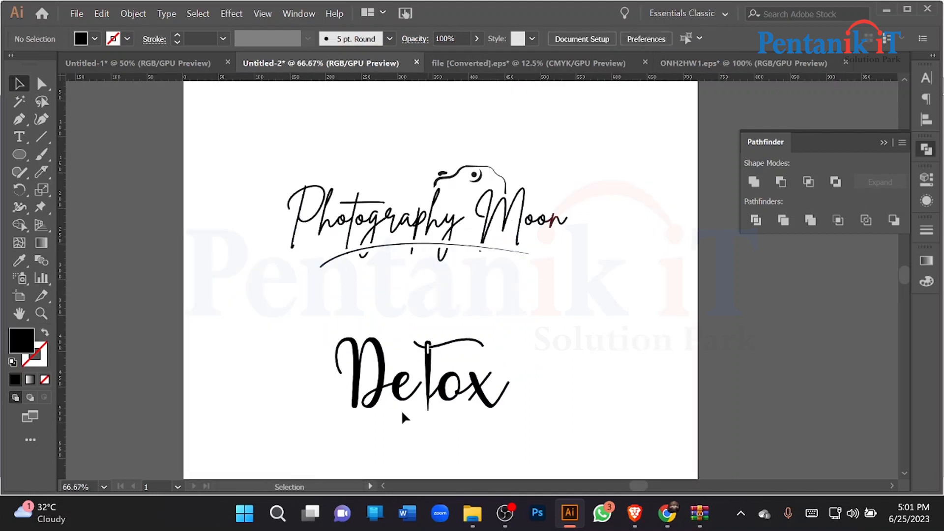
scroll(603, 367, down, 1)
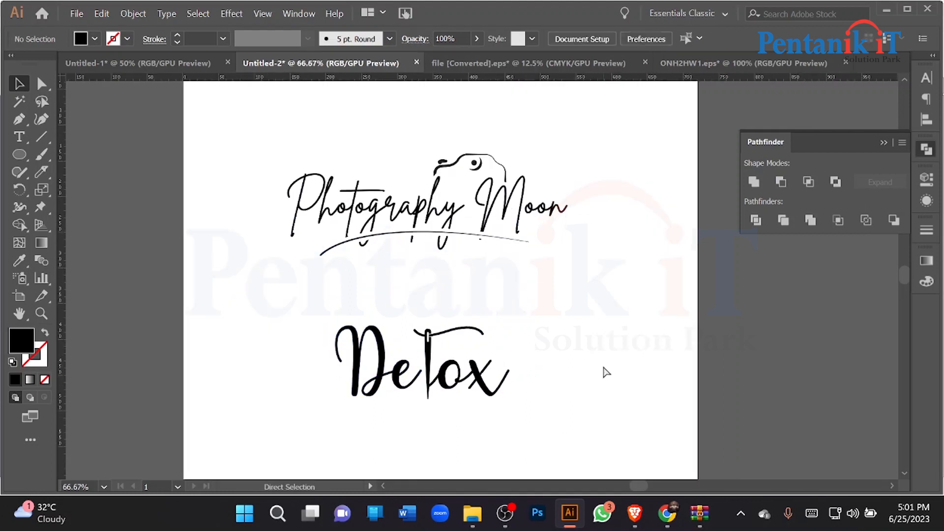
Select both the "Photography Moon" and "Detox" logos and delete them from the artboard.
drag(599, 295, 238, 420)
drag(244, 308, 530, 421)
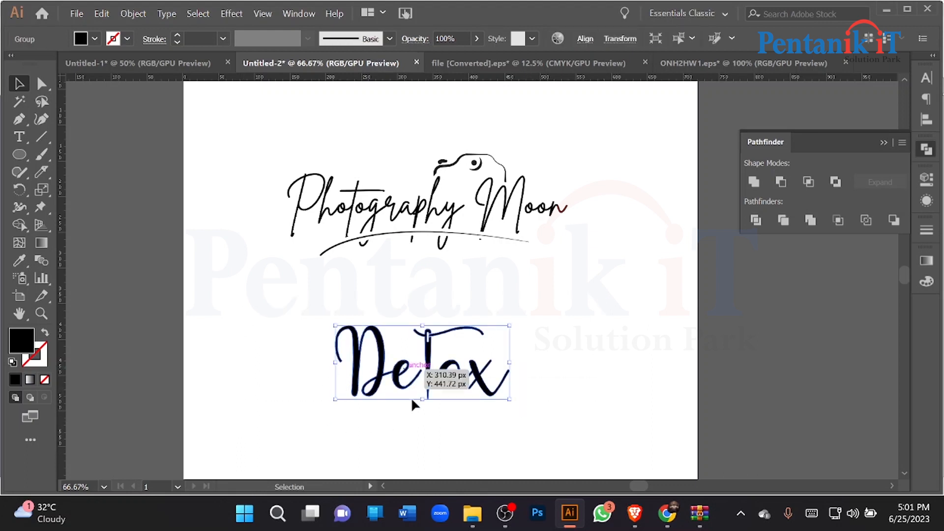
drag(226, 124, 260, 155)
click(205, 198)
drag(204, 120, 583, 416)
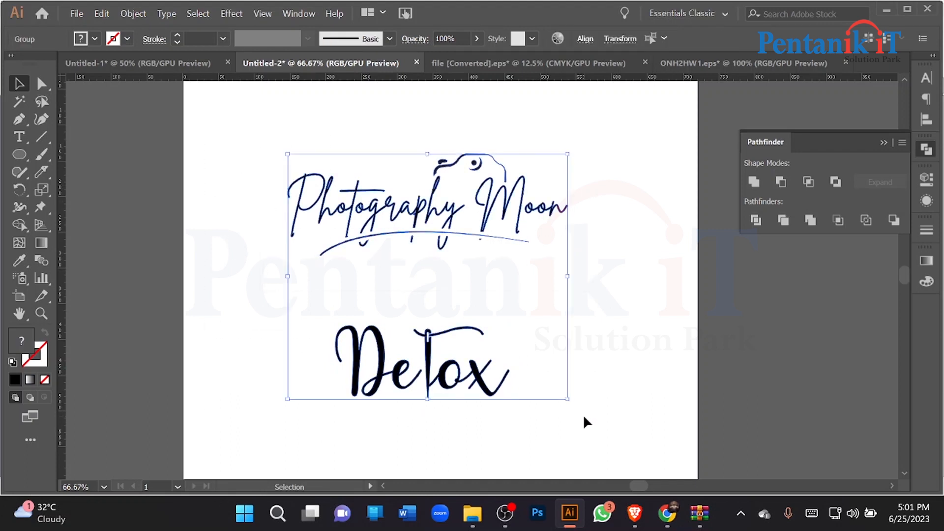
key(Delete)
Switch to the Brave browser, search Google for "fiverr" and open the Fiverr site.
click(625, 514)
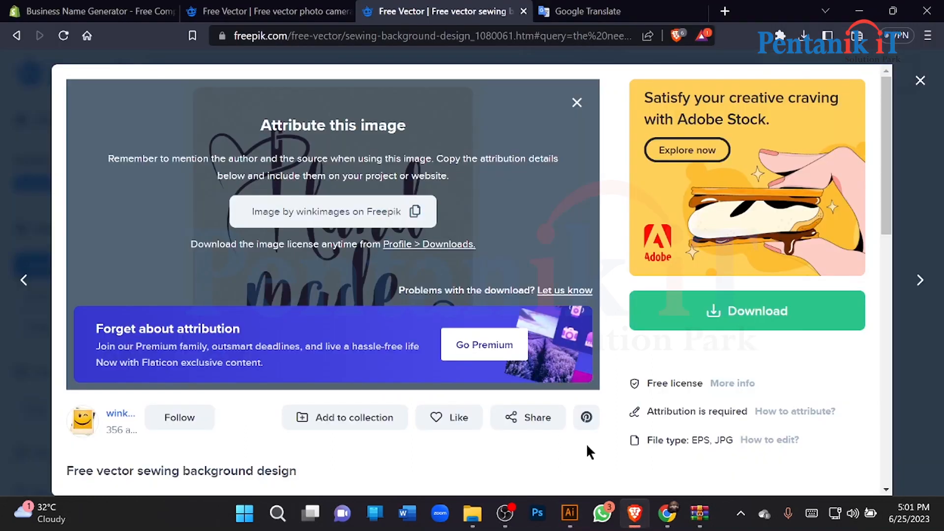
click(10, 128)
click(580, 10)
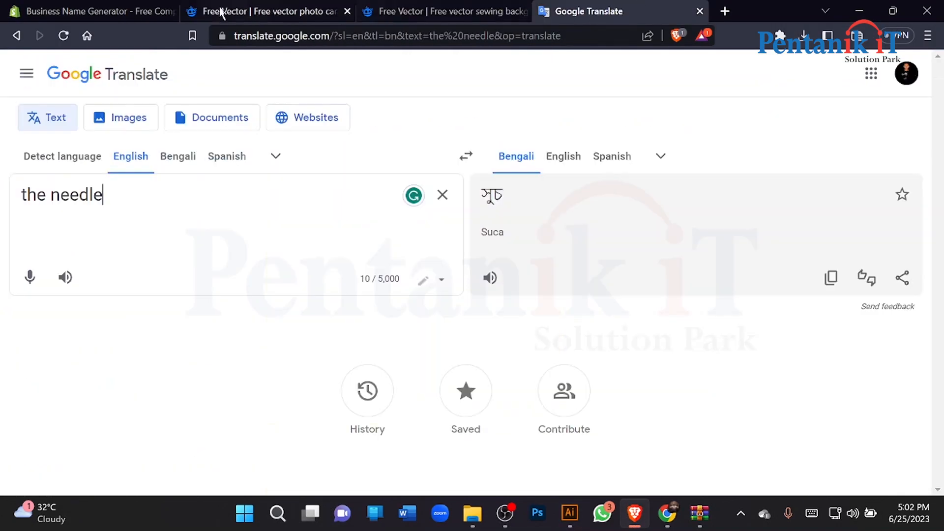
click(86, 35)
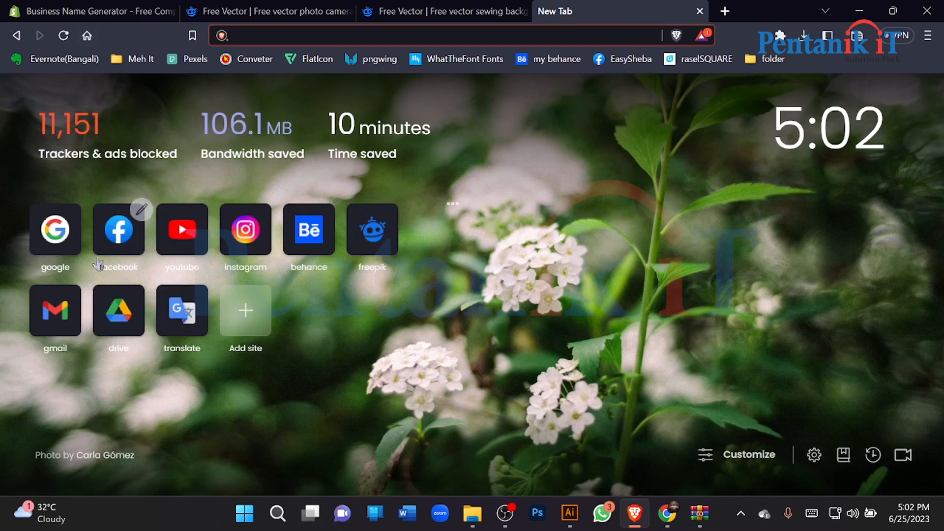
click(52, 256)
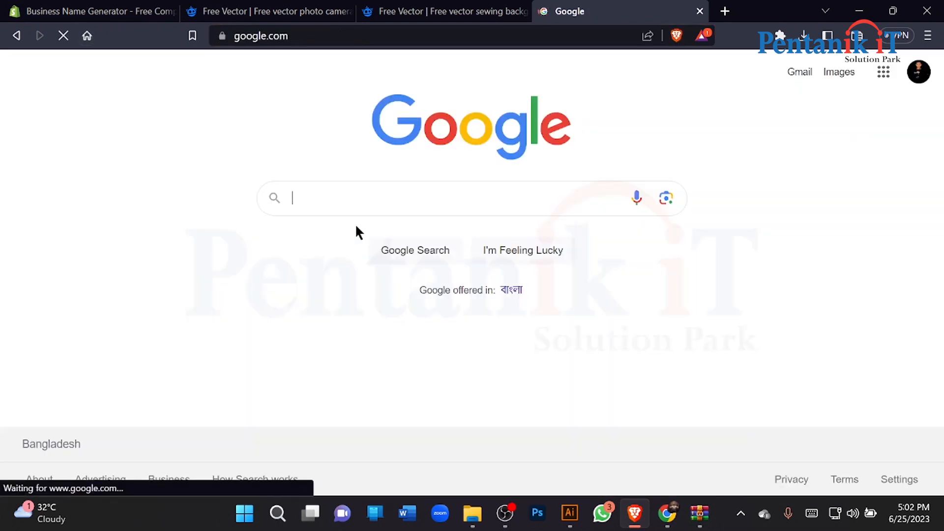
text(fiverr)
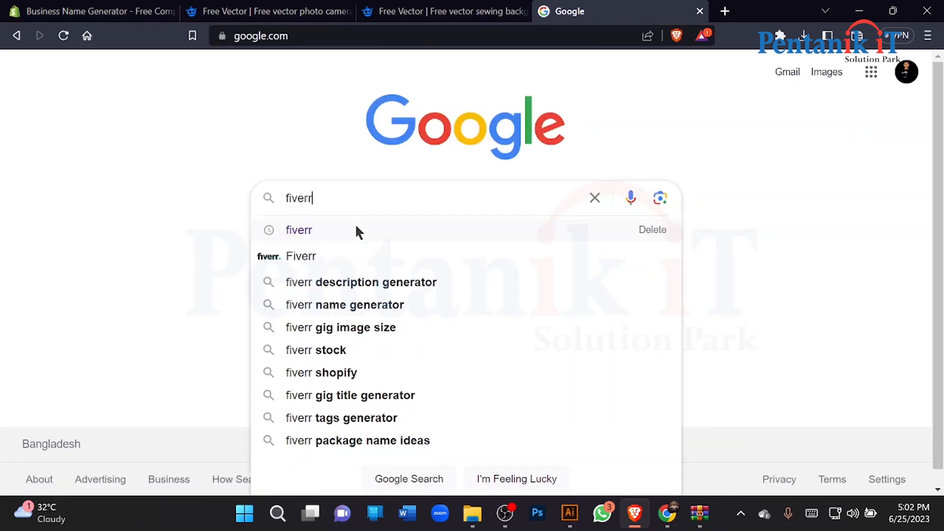
key(Return)
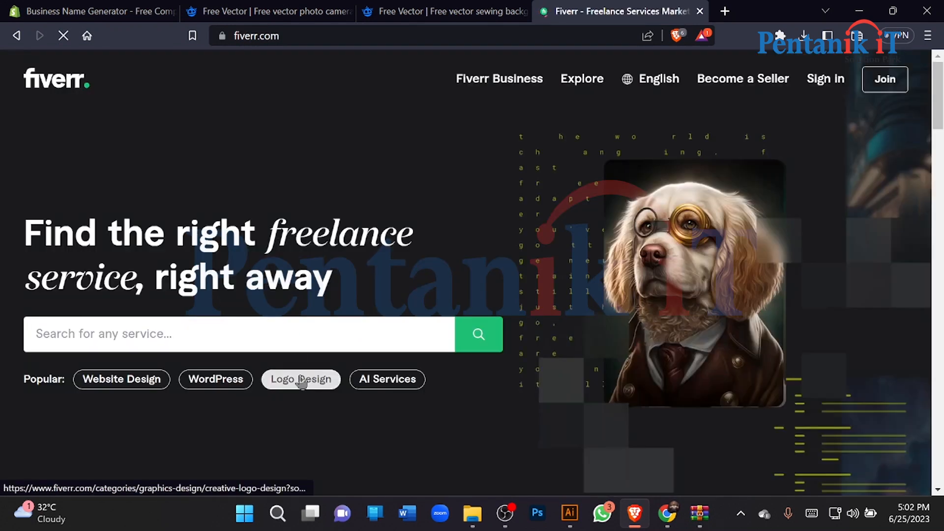
Open Fiverr's Logo Design category and filter the services by the Signature logo style.
click(308, 382)
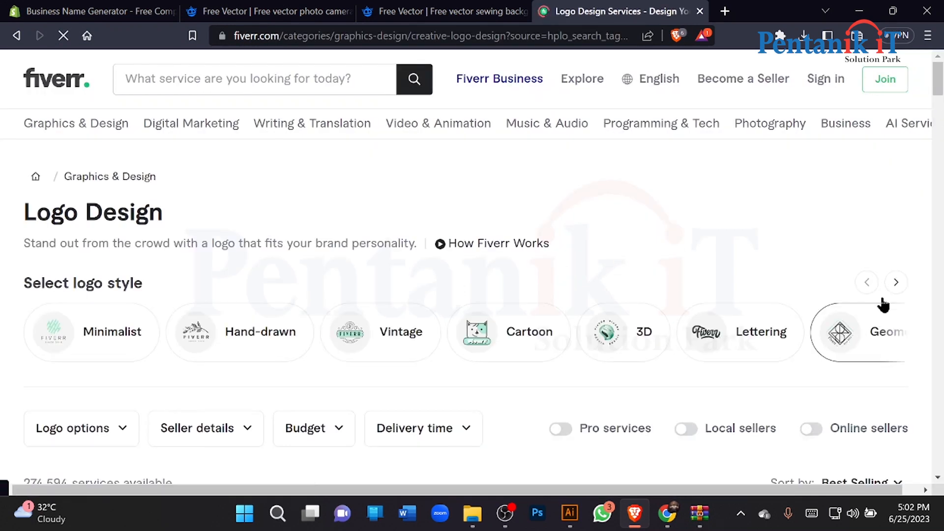
click(893, 284)
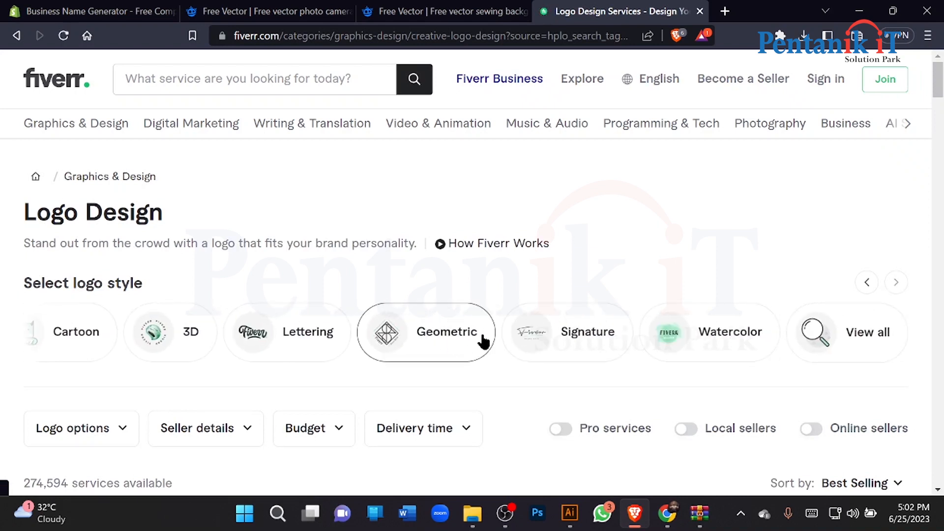
click(567, 337)
Browse the signature logo services, examining their sample designs, ratings and starting prices.
scroll(365, 221, down, 4)
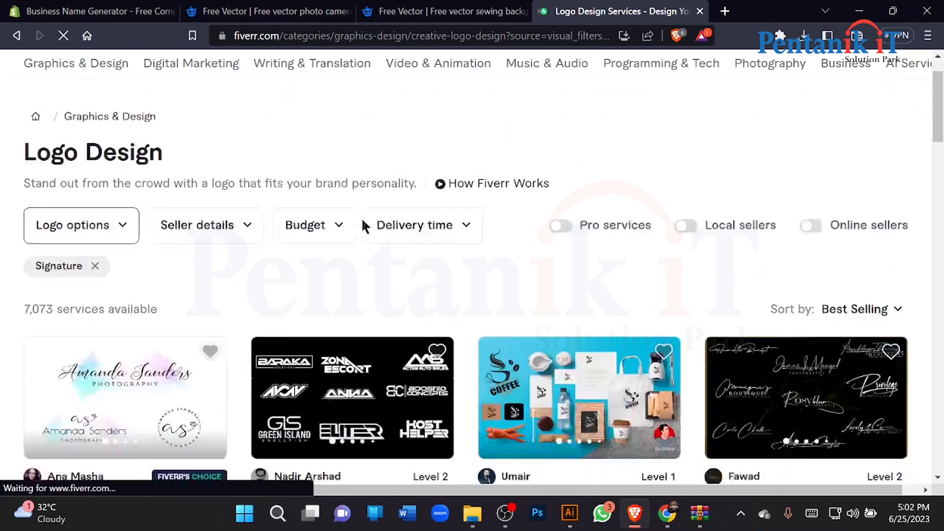
scroll(94, 253, down, 3)
scroll(89, 253, down, 3)
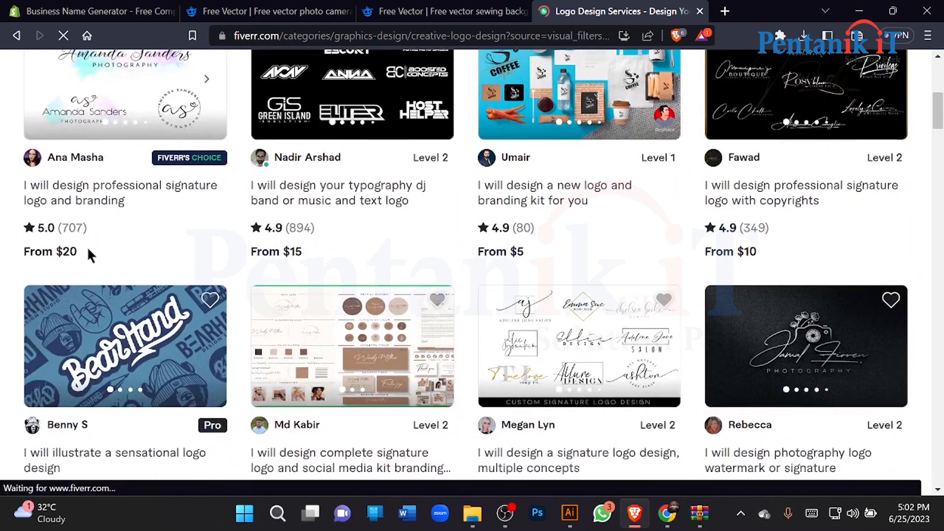
scroll(88, 253, down, 4)
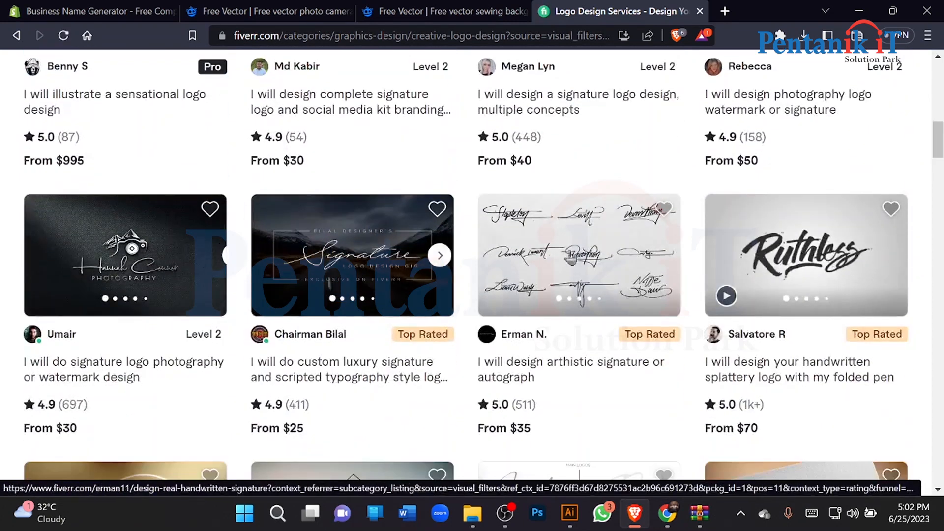
scroll(866, 268, down, 3)
scroll(125, 268, down, 1)
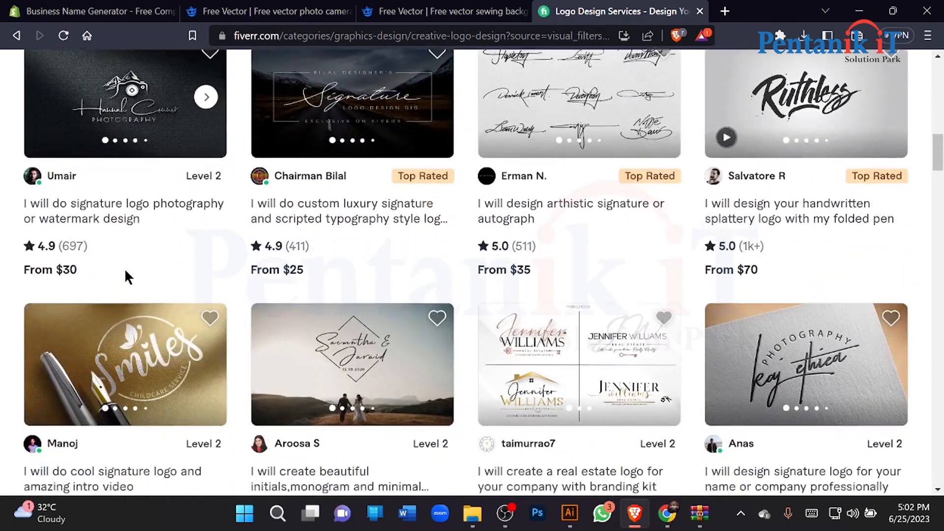
scroll(125, 268, down, 5)
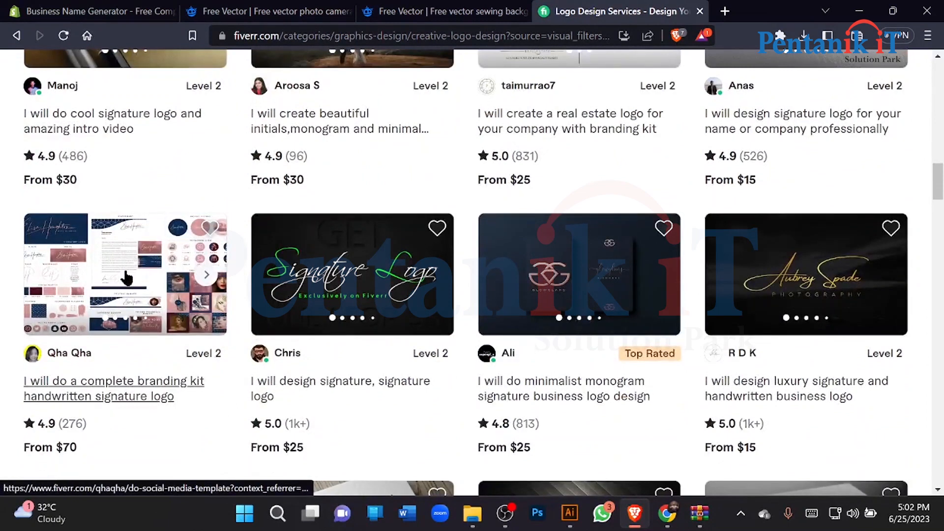
scroll(127, 278, down, 2)
Open the "design luxury signature and handwritten business logo" service and review its samples, price and seller details.
click(807, 243)
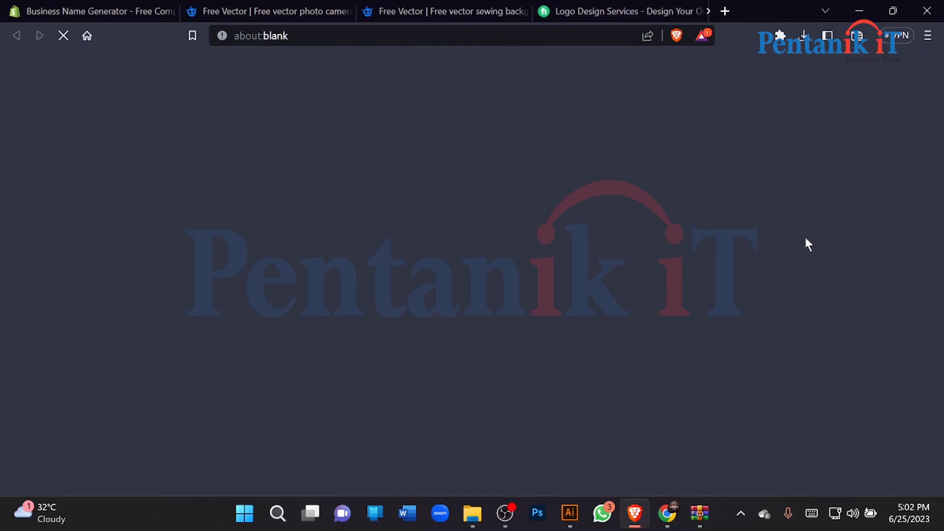
scroll(302, 257, down, 4)
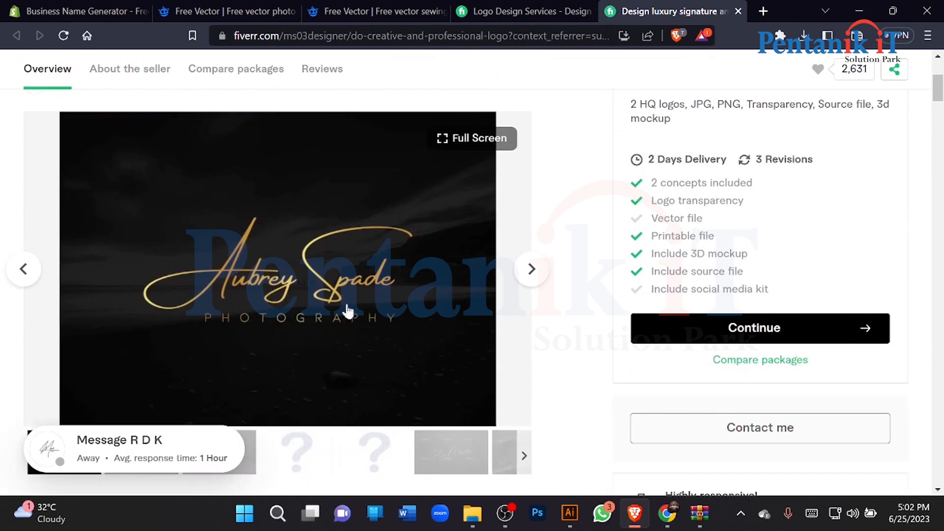
scroll(264, 305, up, 3)
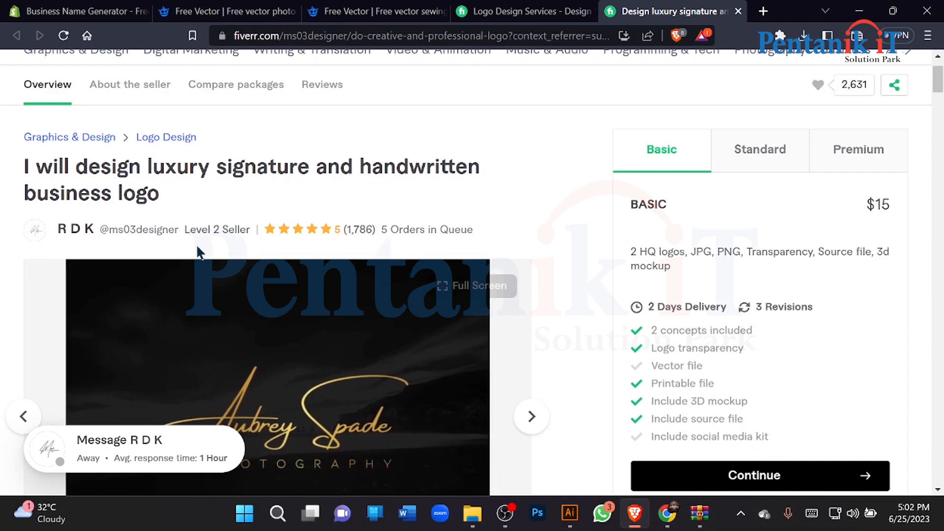
scroll(836, 192, down, 2)
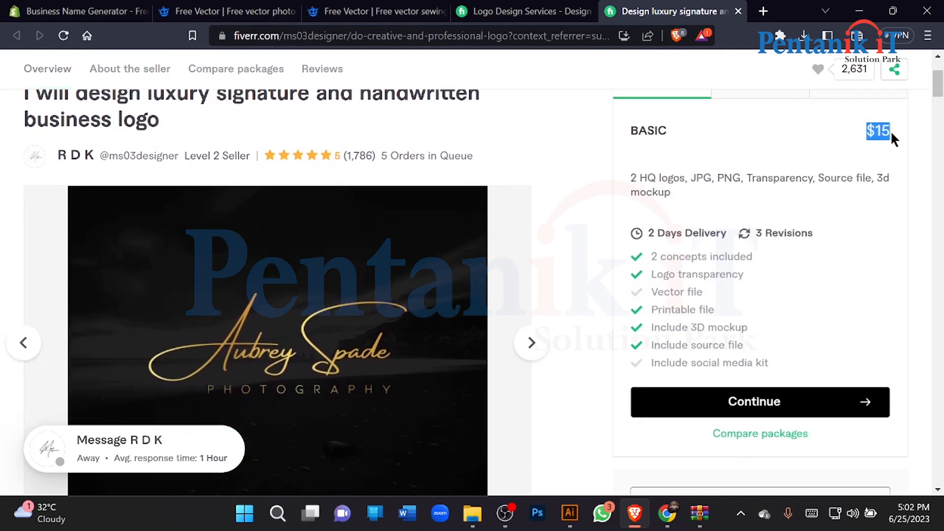
click(890, 131)
scroll(626, 181, down, 15)
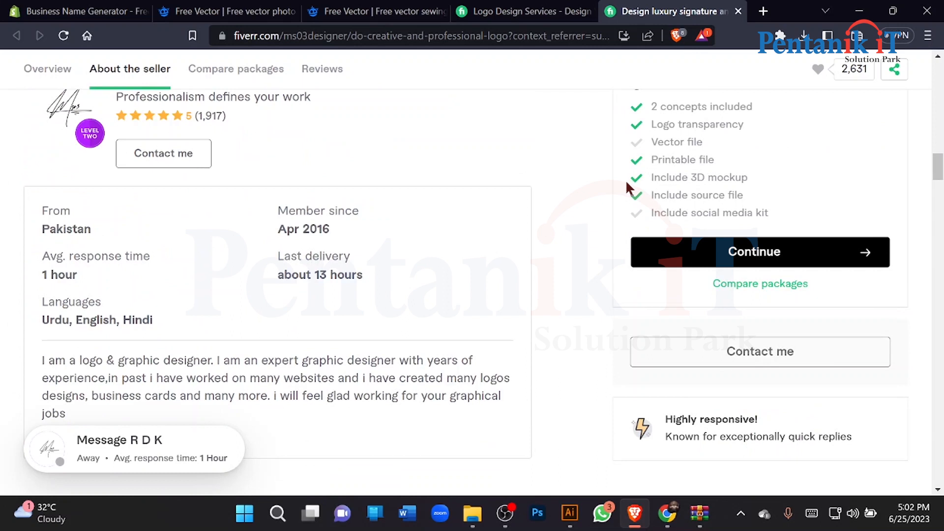
scroll(312, 235, up, 15)
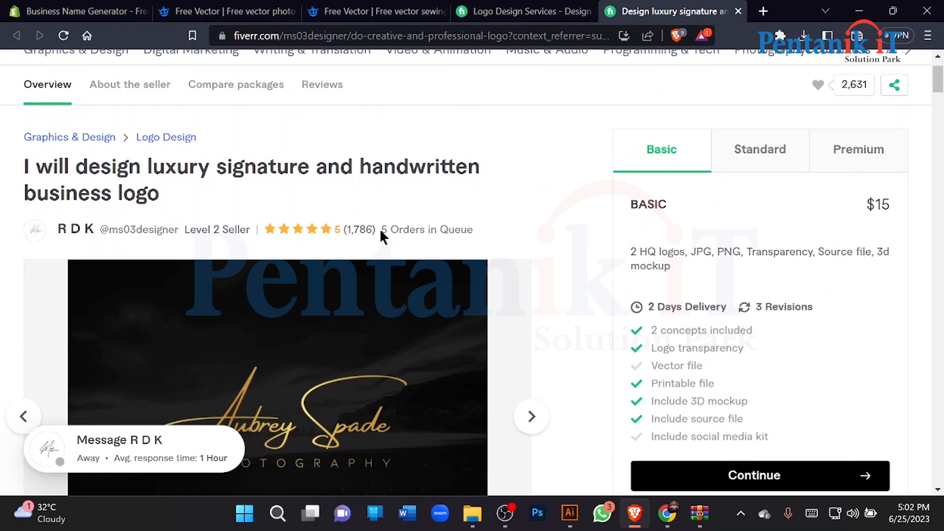
Compare the service's Basic, Standard and Premium packages and check its number of queued orders.
click(773, 161)
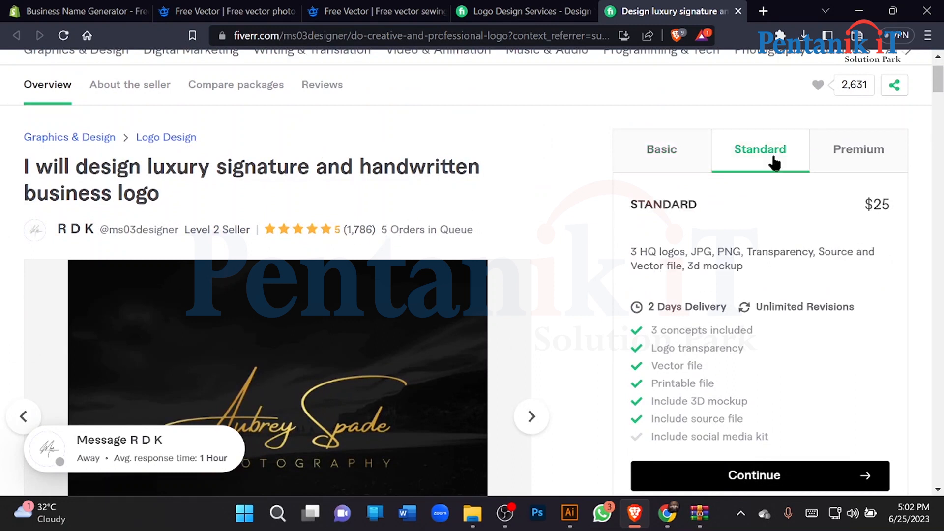
click(659, 152)
click(861, 146)
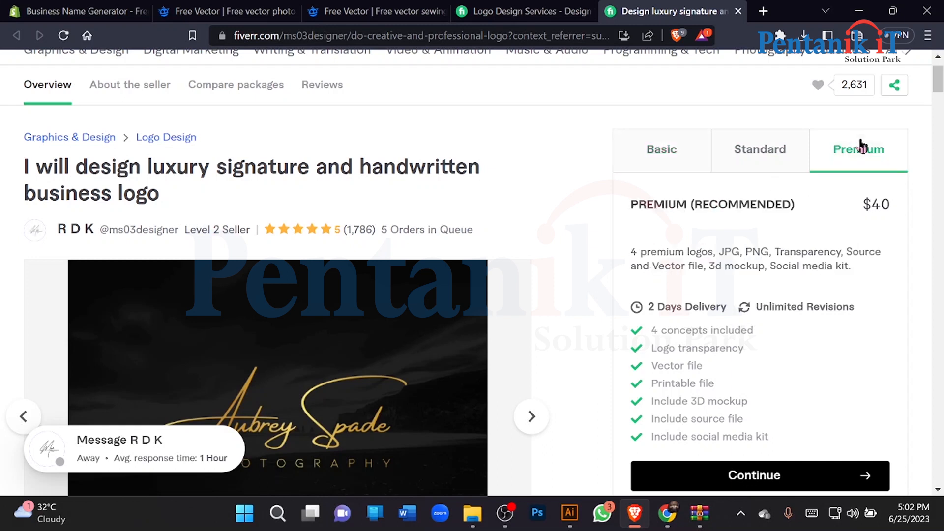
click(754, 167)
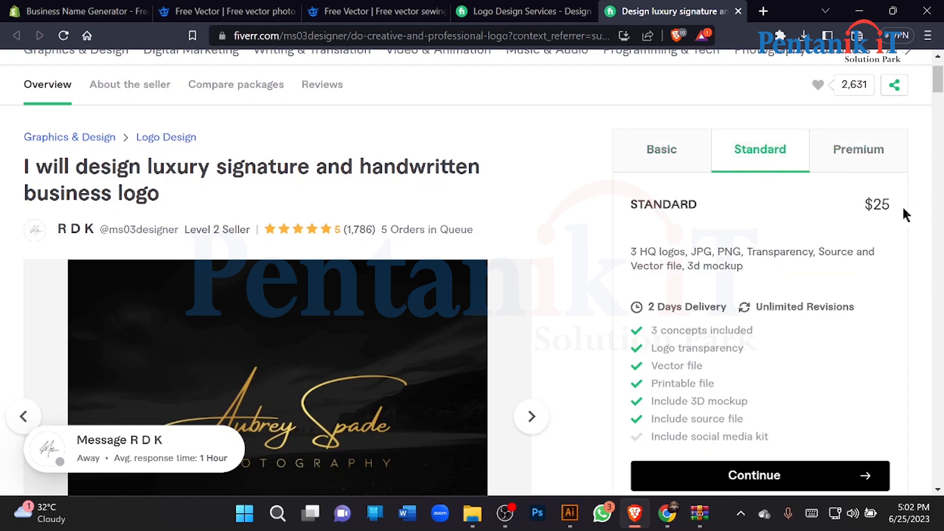
mouse_move(381, 230)
mouse_down()
mouse_move(458, 232)
mouse_move(378, 226)
mouse_up()
click(488, 226)
click(378, 226)
click(646, 170)
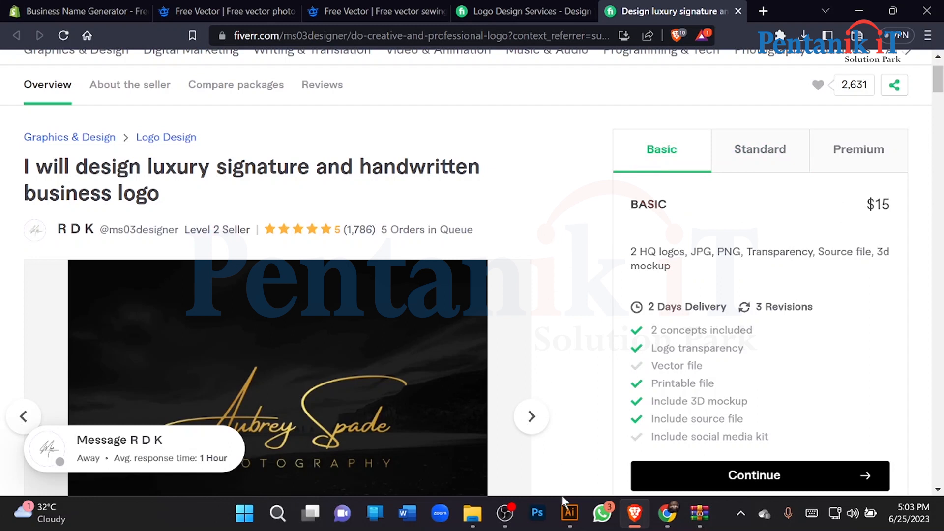
Switch back to Illustrator and bring the whole empty artboard into view.
click(569, 512)
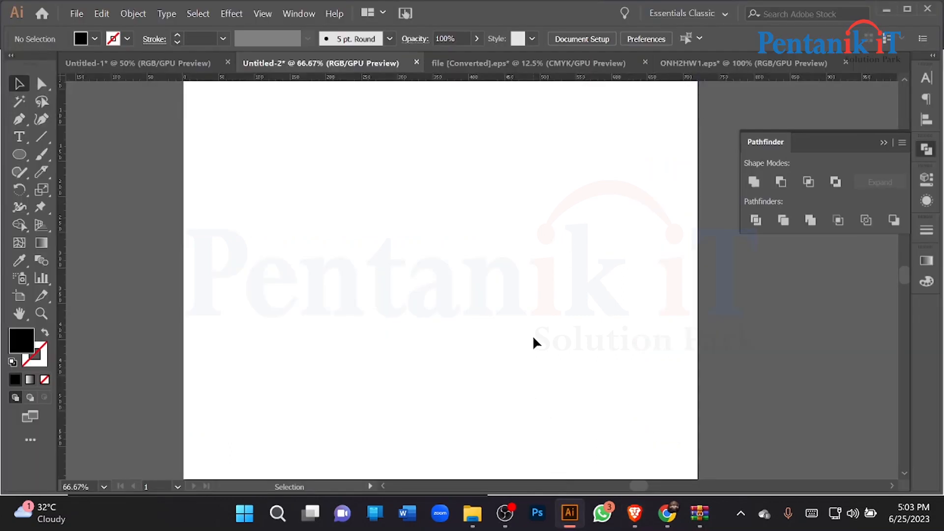
scroll(467, 338, down, 1)
scroll(468, 337, down, 1)
scroll(468, 337, up, 1)
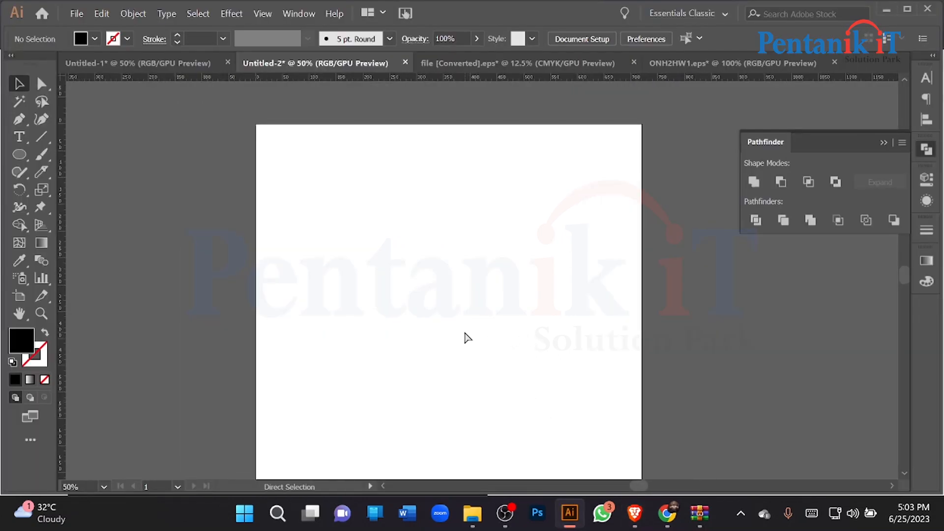
scroll(467, 337, up, 1)
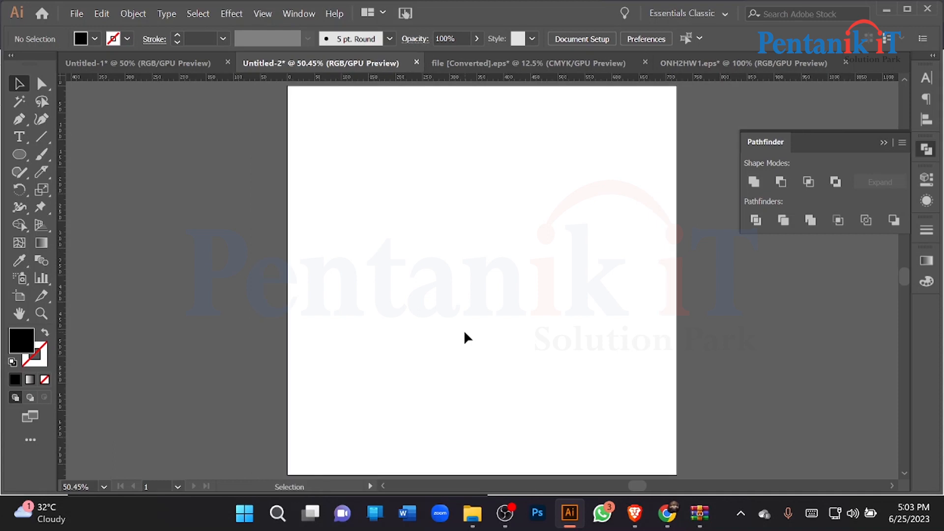